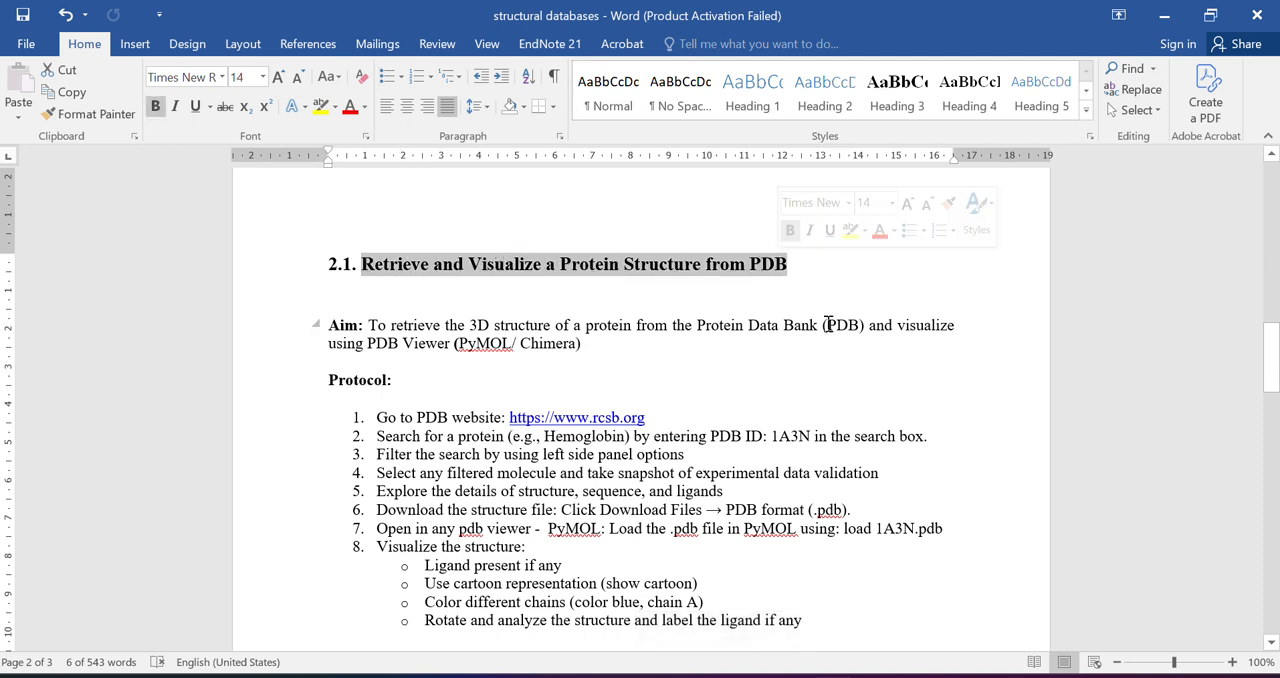
Review the section 2.1 protocol for retrieving a protein structure and highlight "PDB format" in its download instruction
click(903, 394)
scroll(903, 394, down, 3)
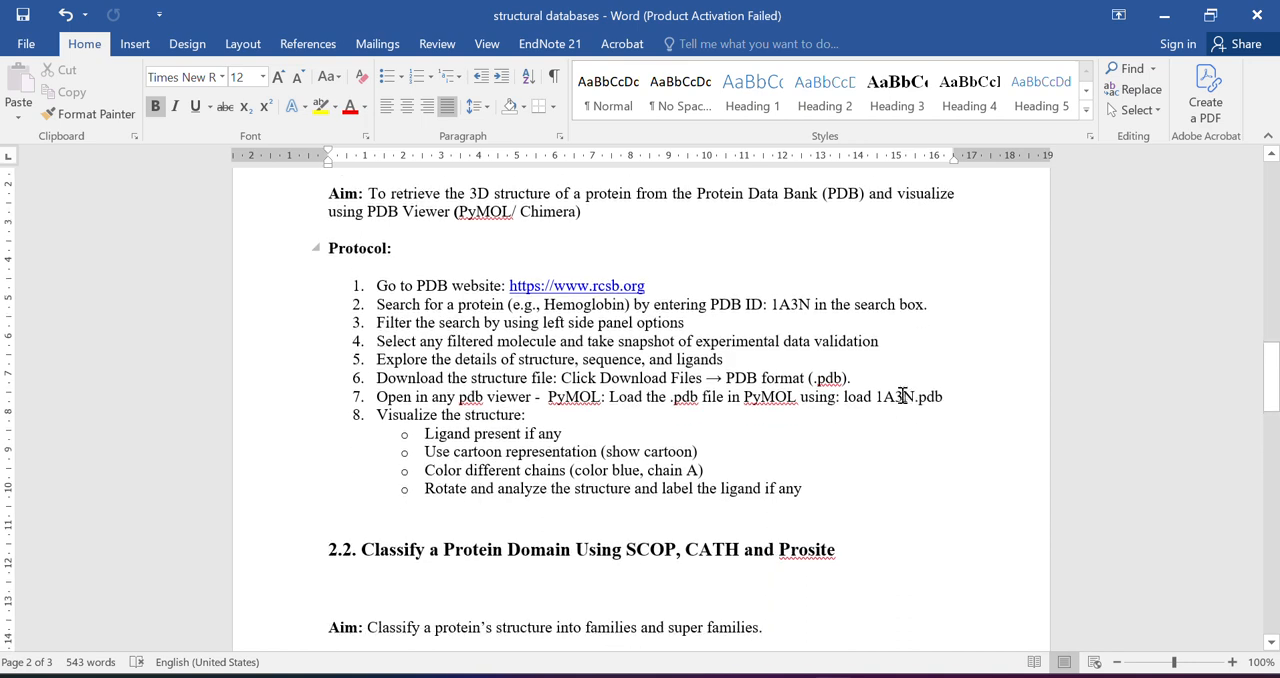
drag(726, 366, 806, 366)
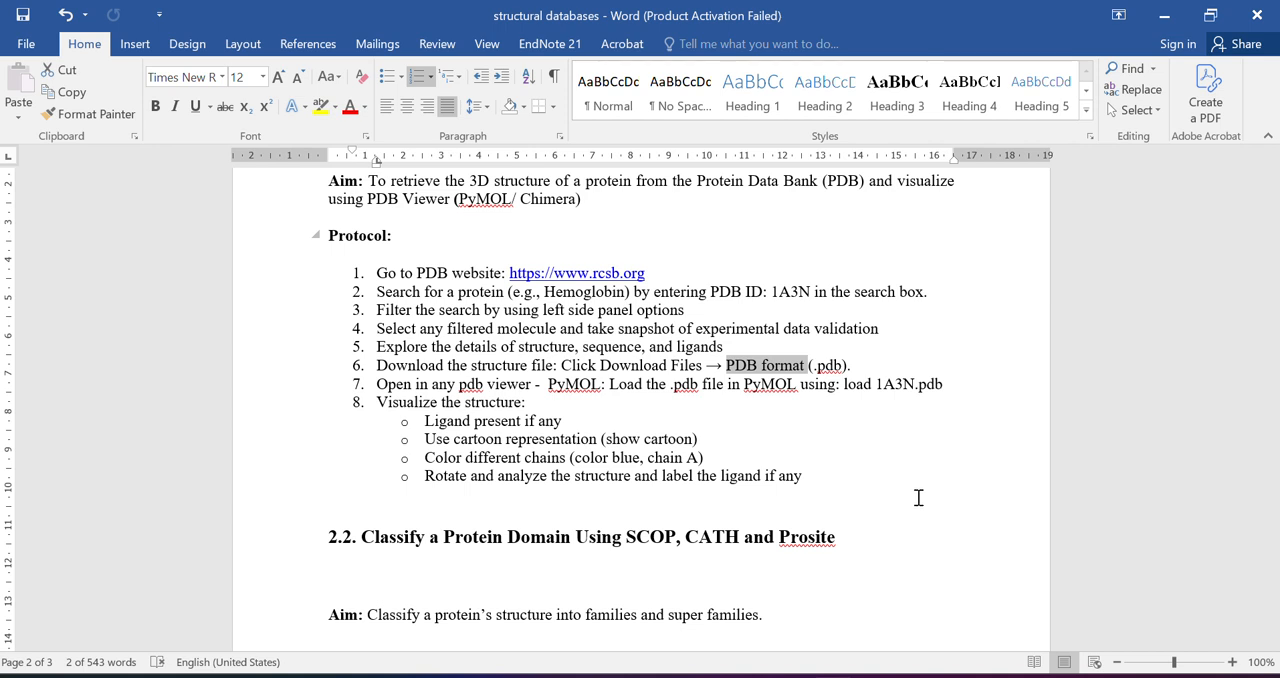
Switch to the Downloads folder in File Explorer and highlight the pdb extension in the hemoglobin file's name
click(1166, 16)
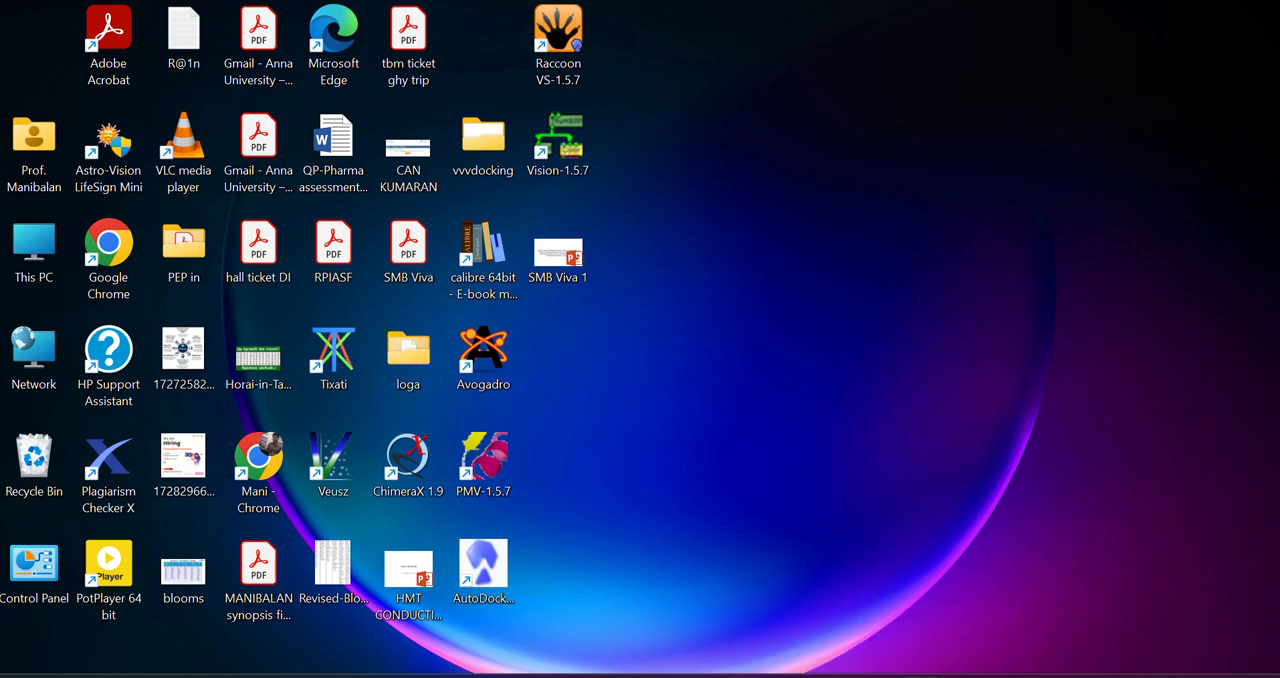
click(550, 677)
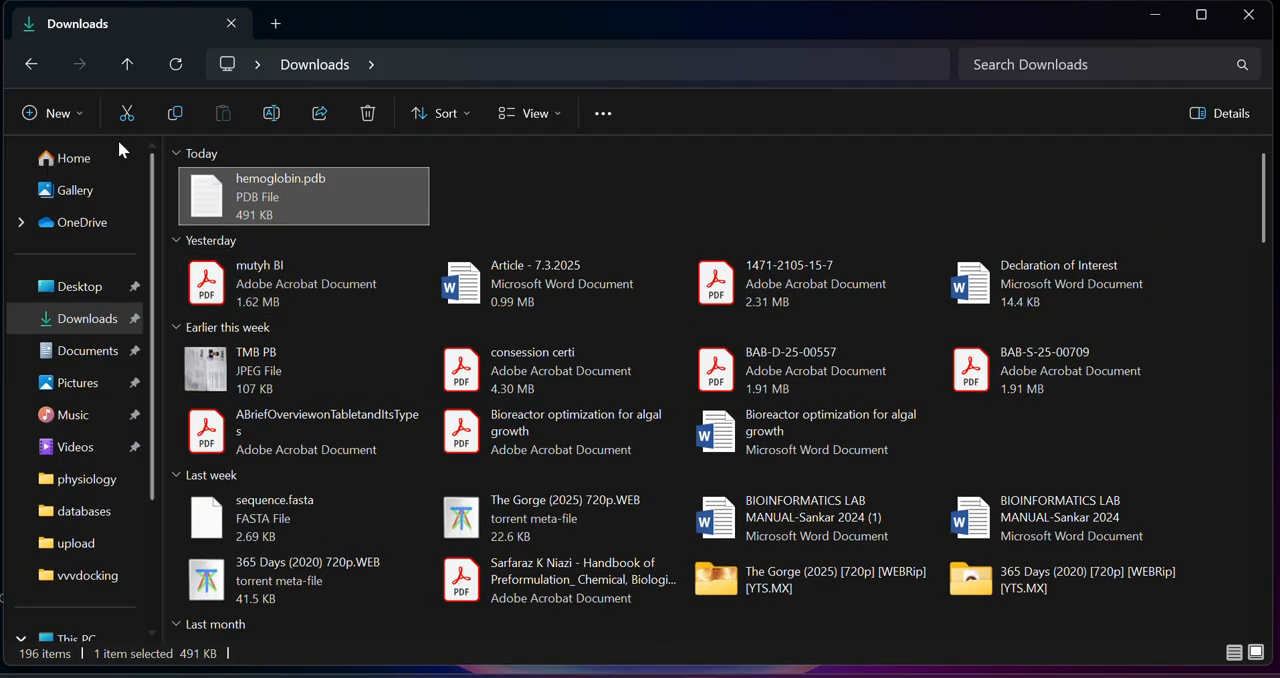
click(330, 181)
drag(333, 181, 422, 201)
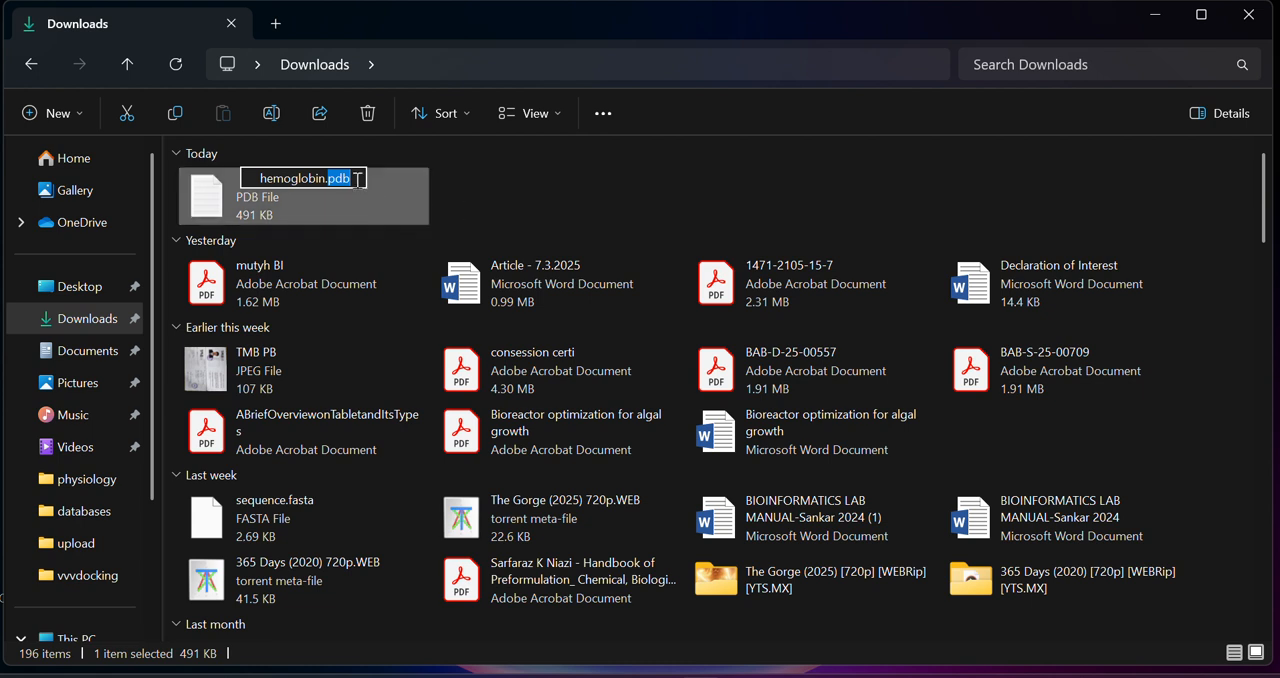
click(473, 192)
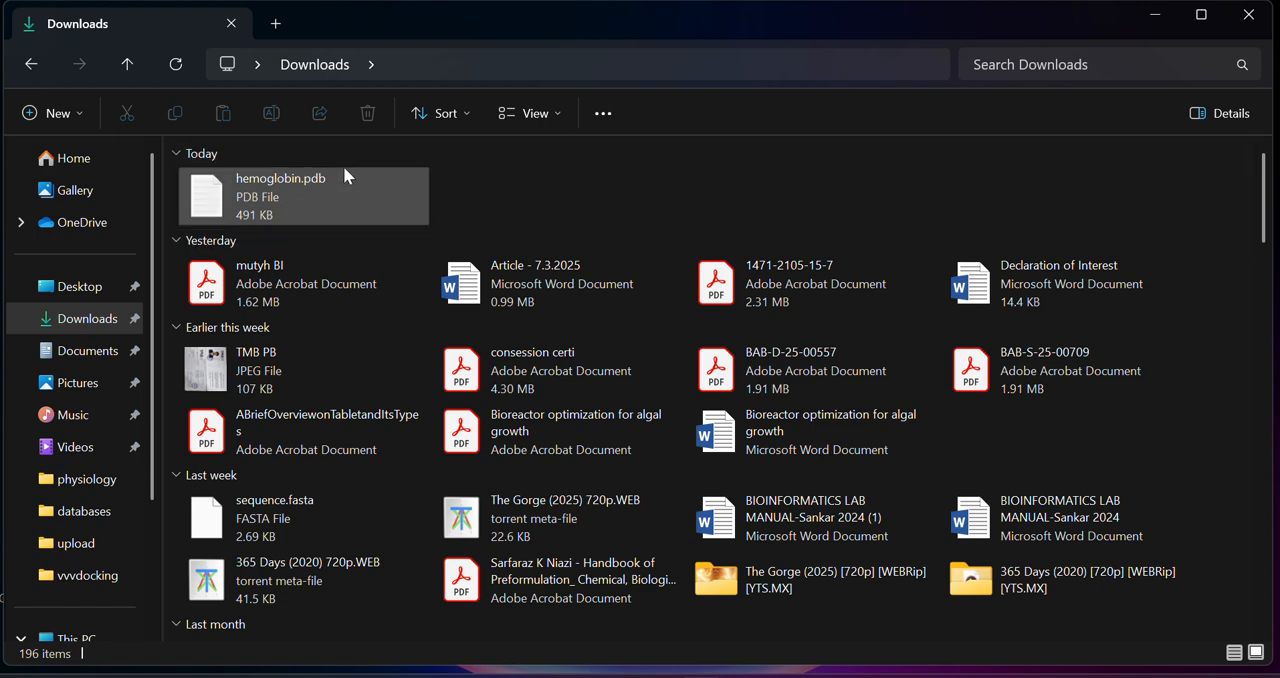
Open the hemoglobin.pdb file in Notepad and maximize its window
click(318, 198)
double_click(317, 191)
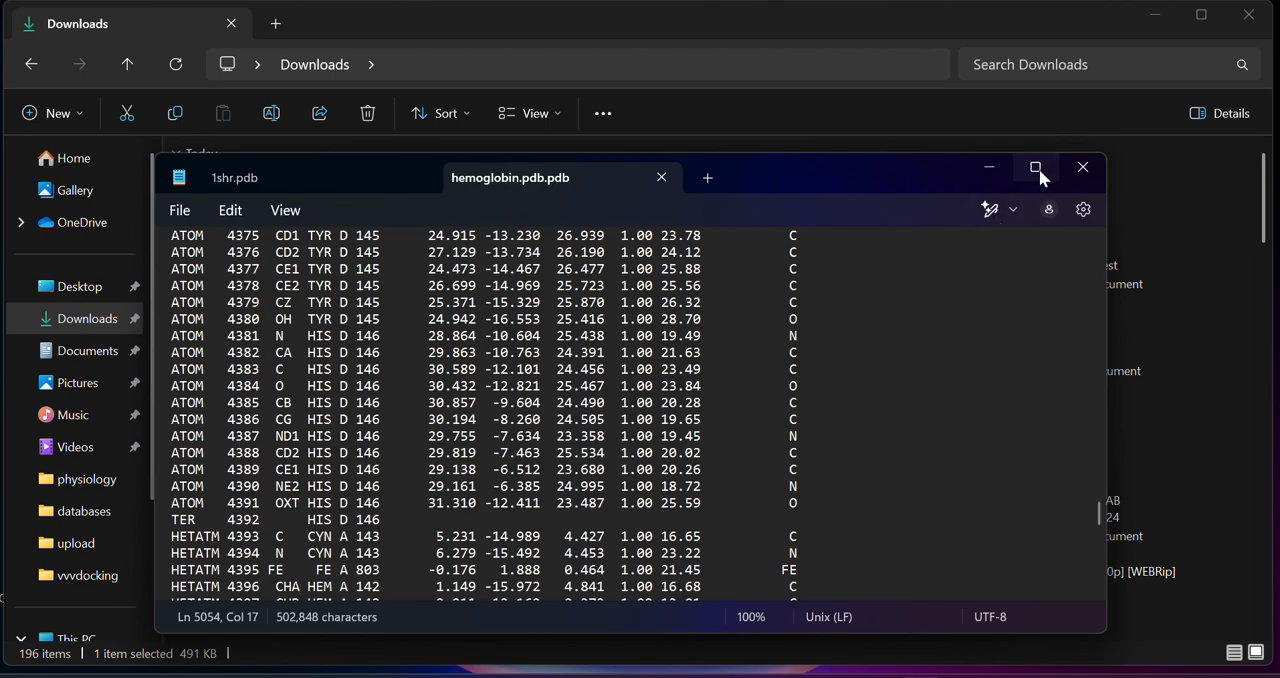
click(1036, 167)
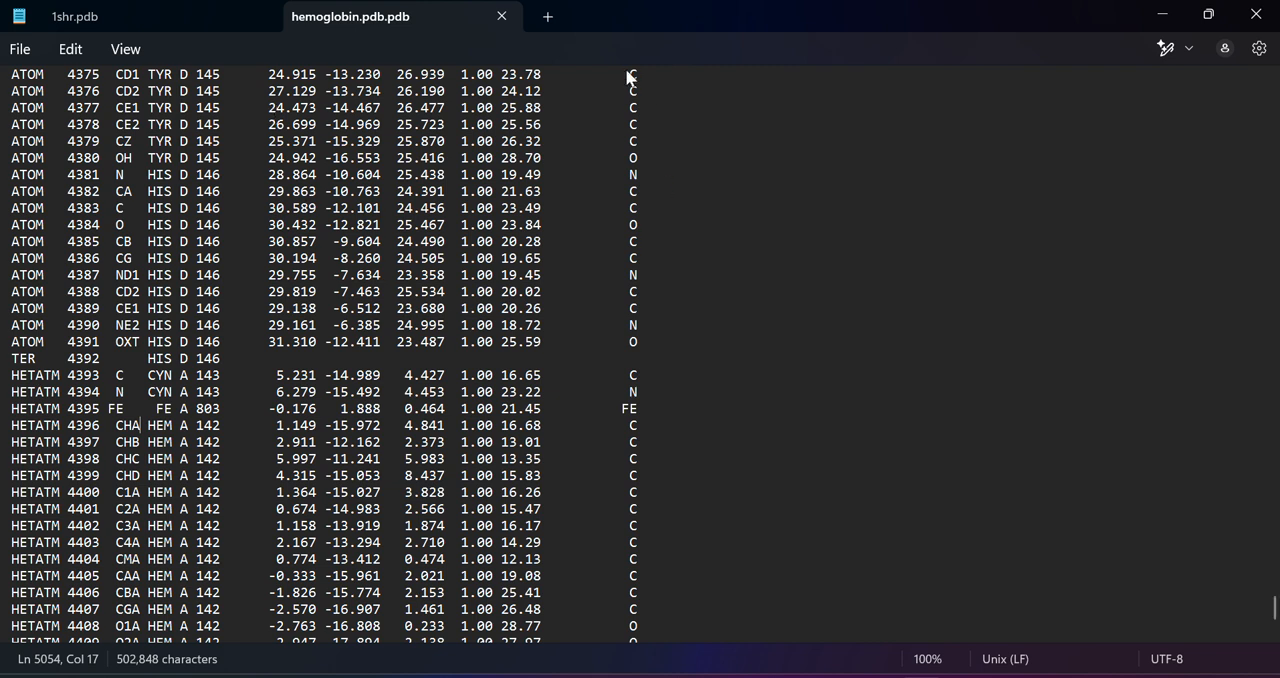
Go to the beginning of the file and highlight the OXYGEN STORAGE/TRANSPORT header, then part of the last SOURCE and first KEYWDS lines
scroll(573, 263, up, 20)
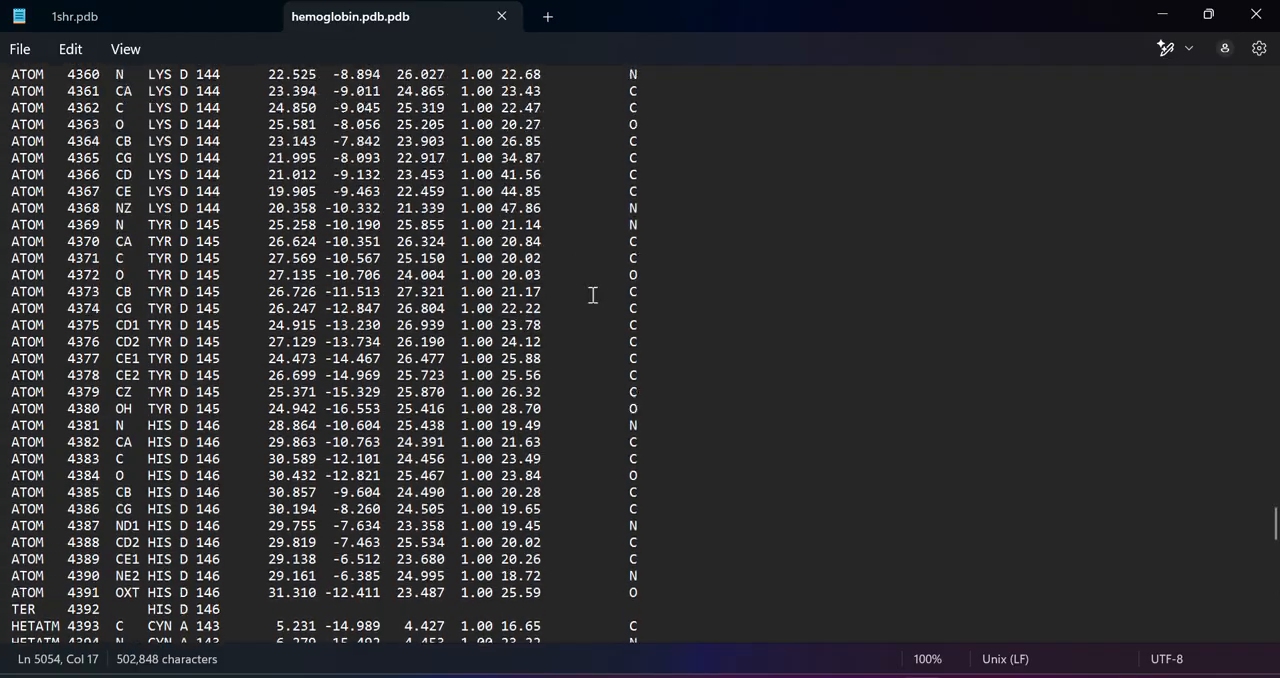
scroll(606, 268, up, 20)
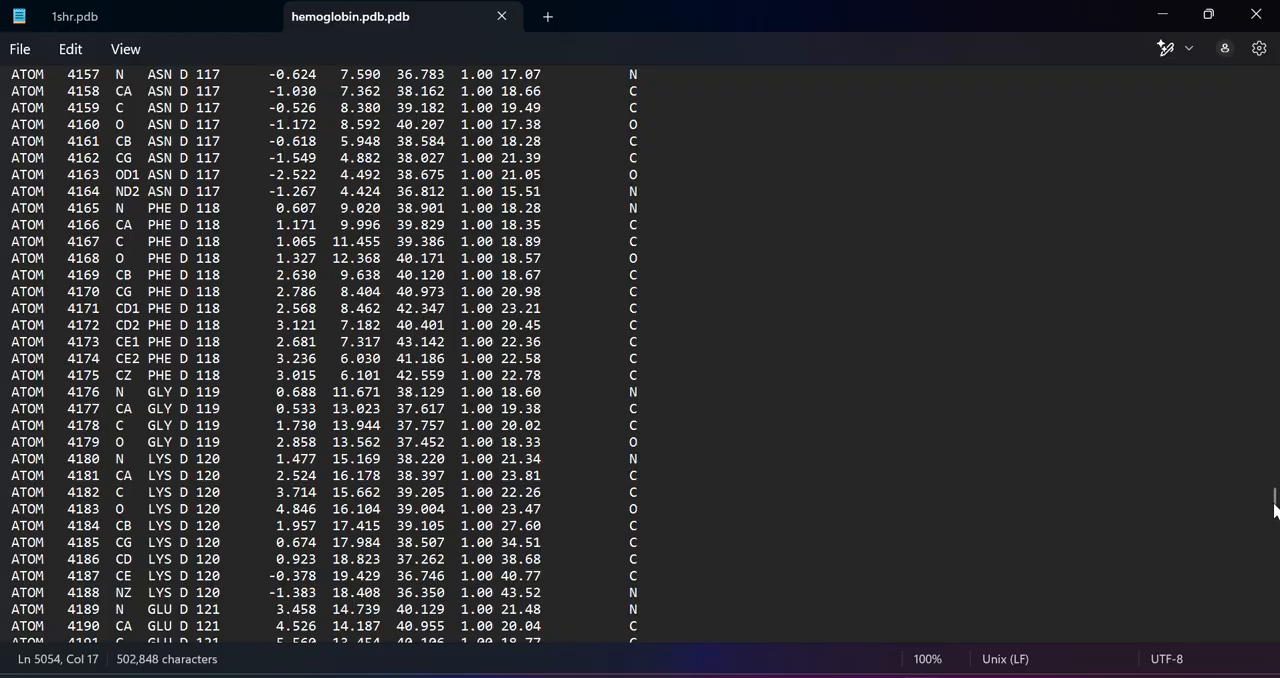
drag(1272, 490, 1271, 94)
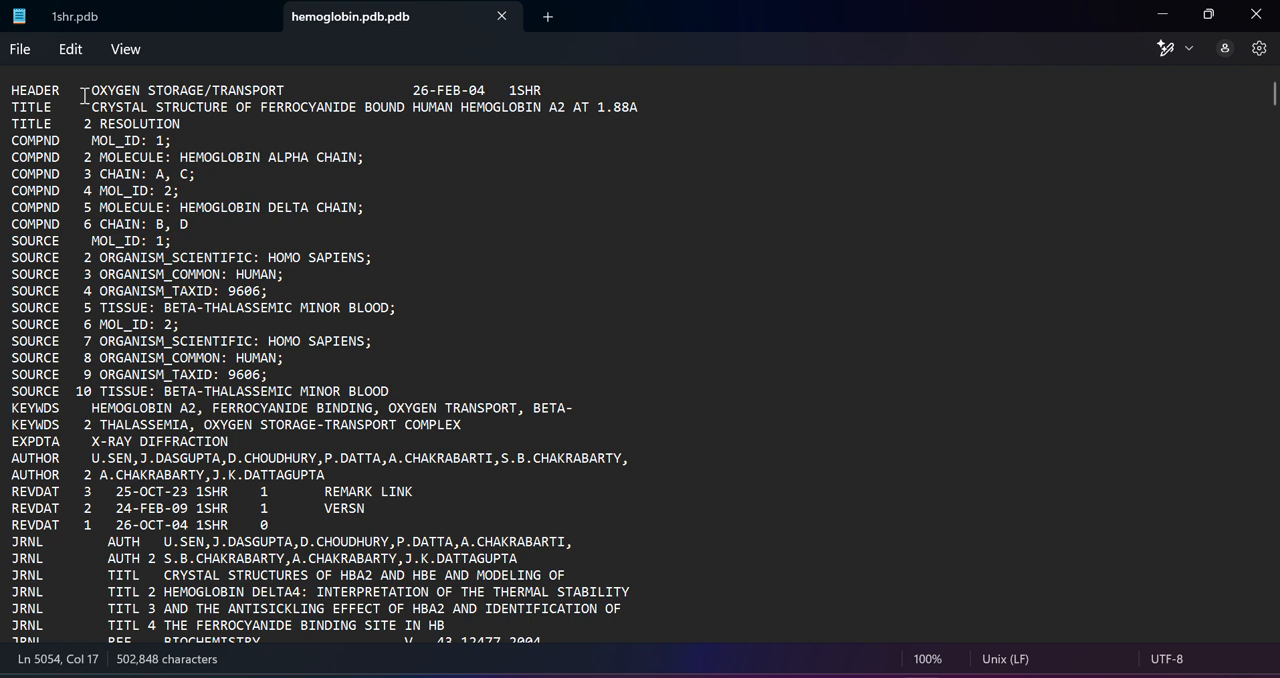
drag(84, 93, 331, 90)
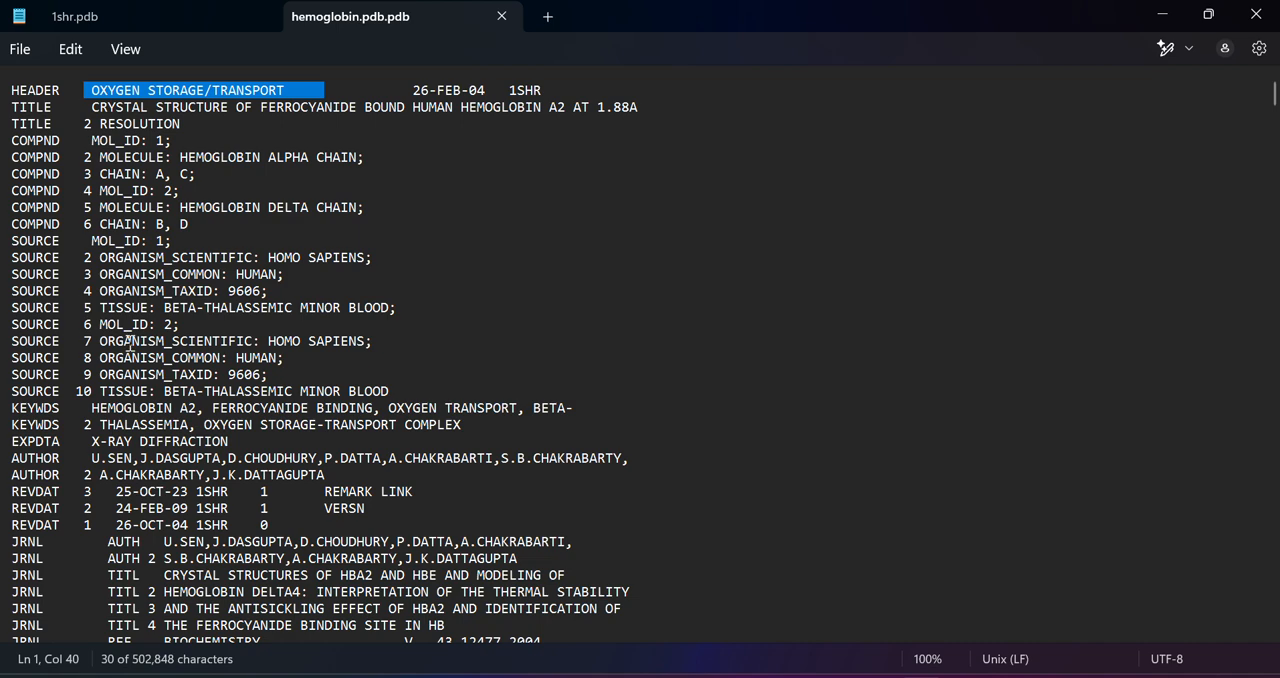
drag(168, 400, 384, 409)
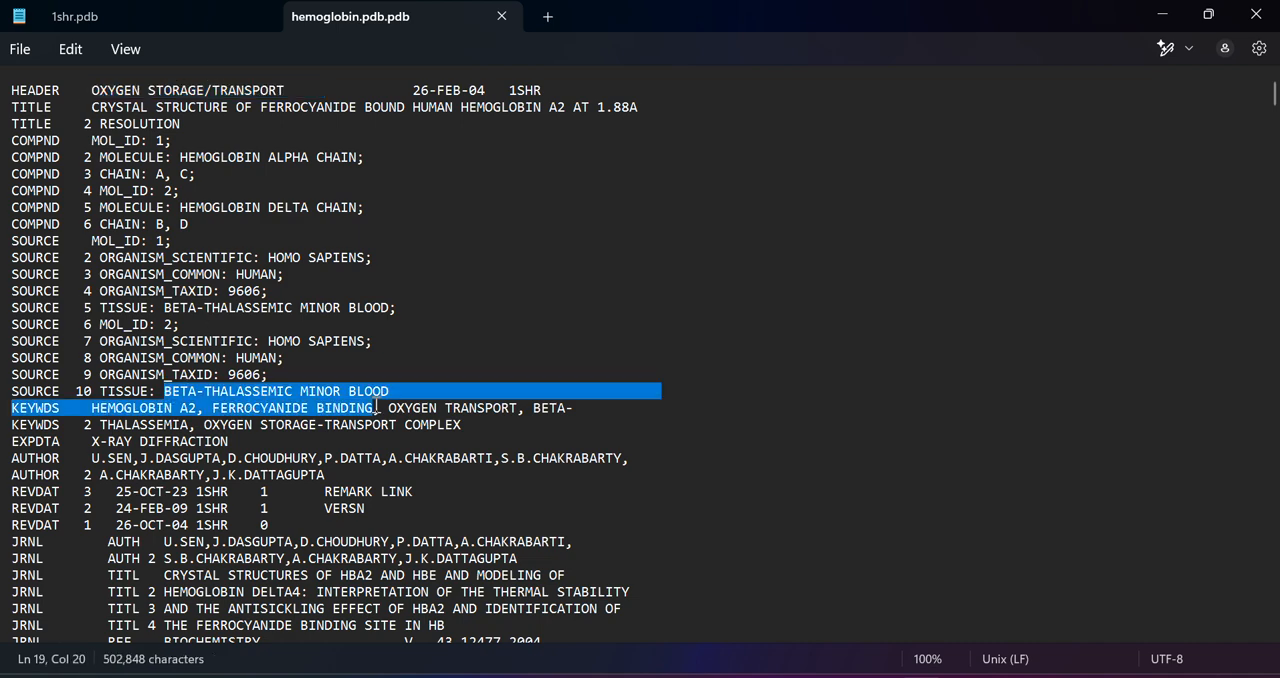
right_click(384, 409)
click(800, 442)
Examine the journal, REMARK, HET and HELIX sections of the file down to the first ATOM records
scroll(418, 600, down, 5)
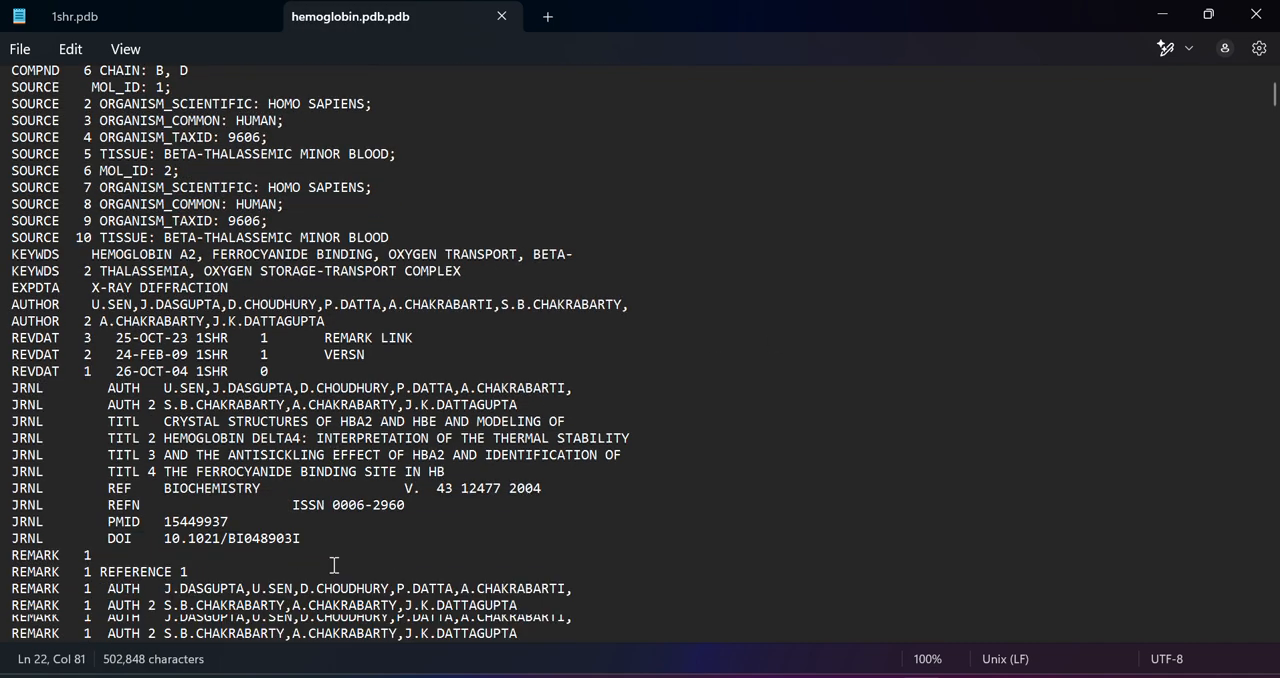
scroll(263, 392, down, 20)
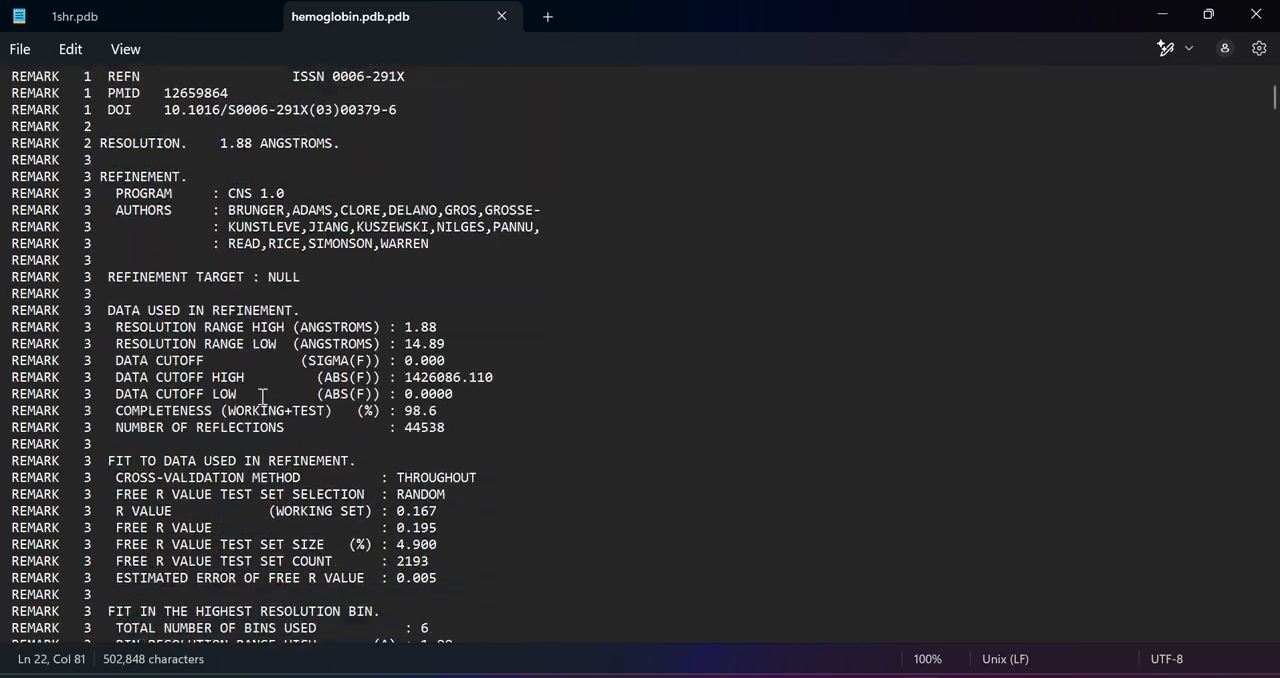
scroll(263, 399, down, 9)
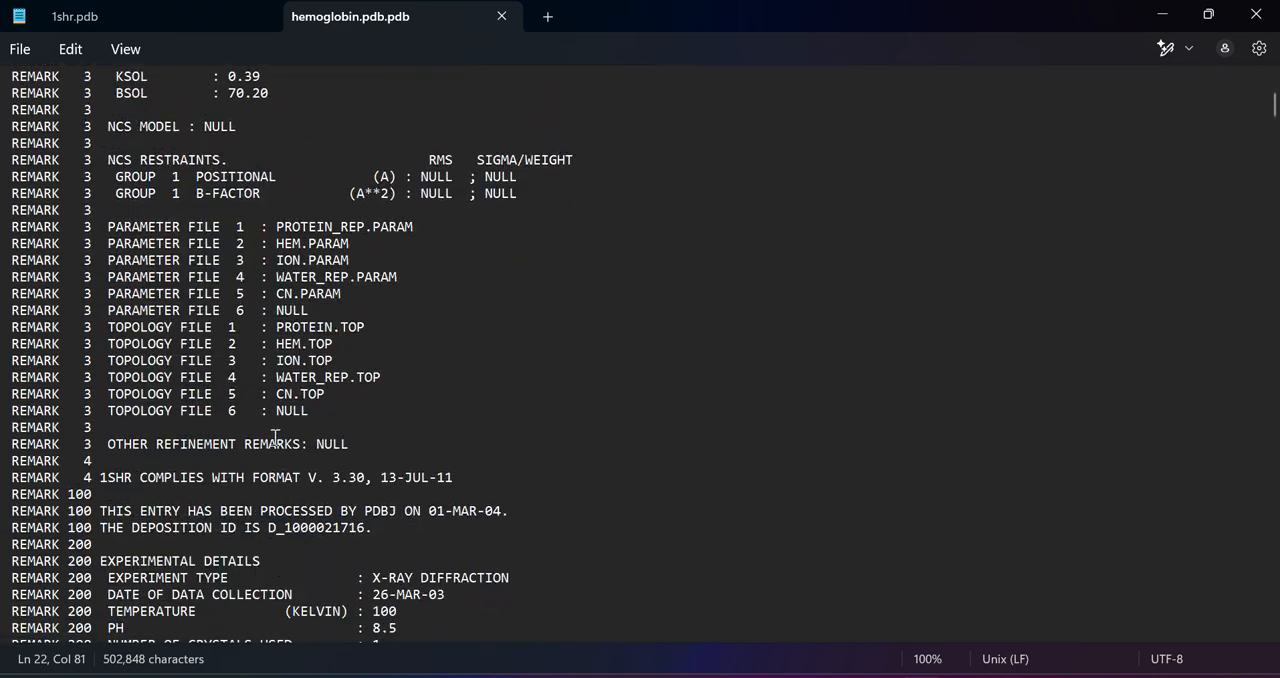
scroll(274, 440, down, 3)
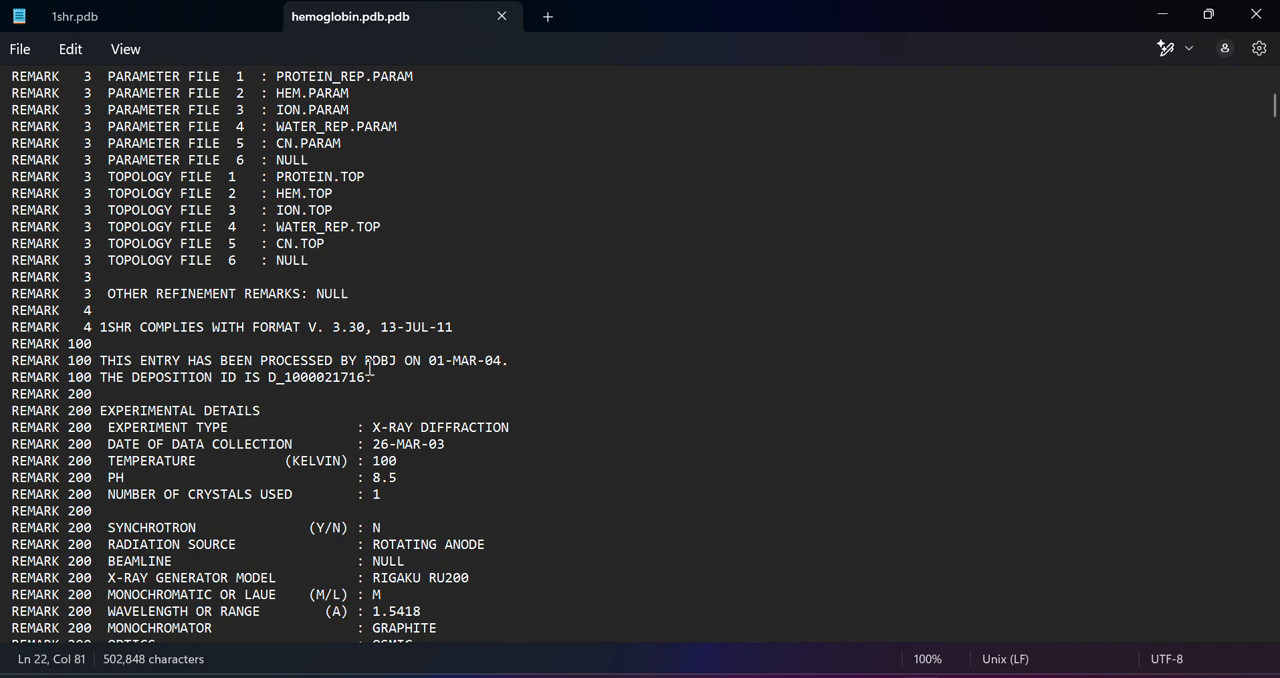
scroll(372, 368, down, 9)
scroll(372, 373, down, 20)
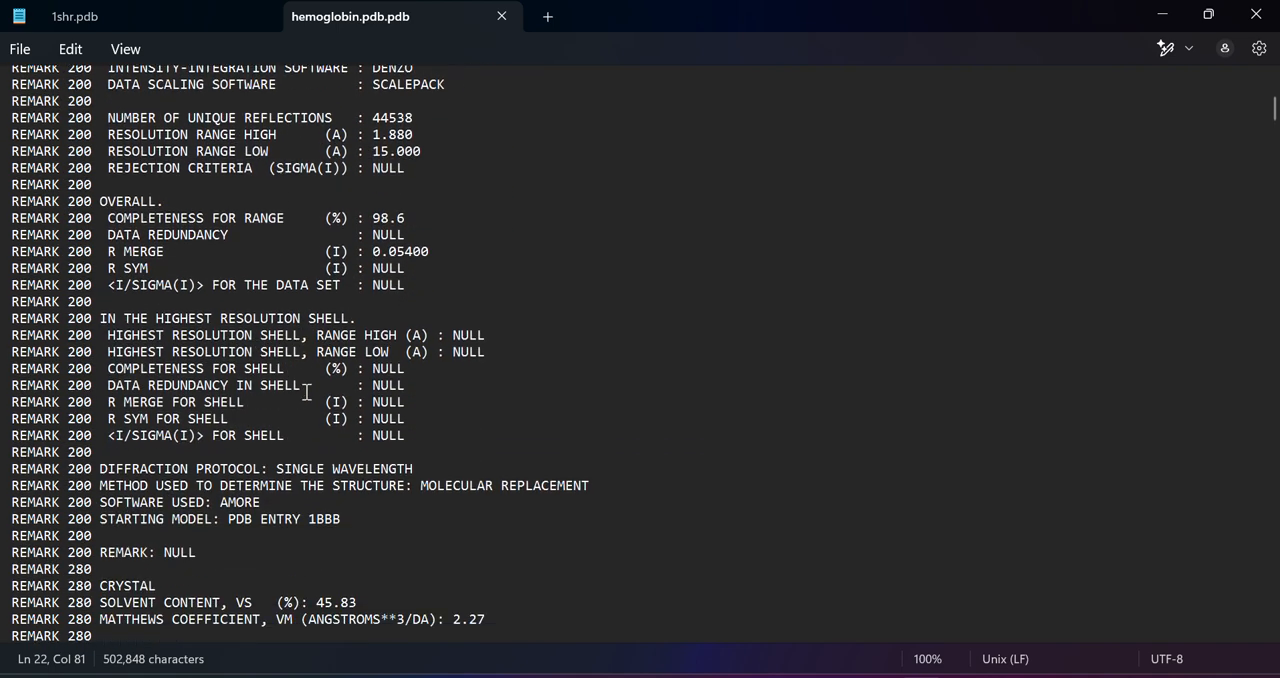
scroll(305, 393, down, 20)
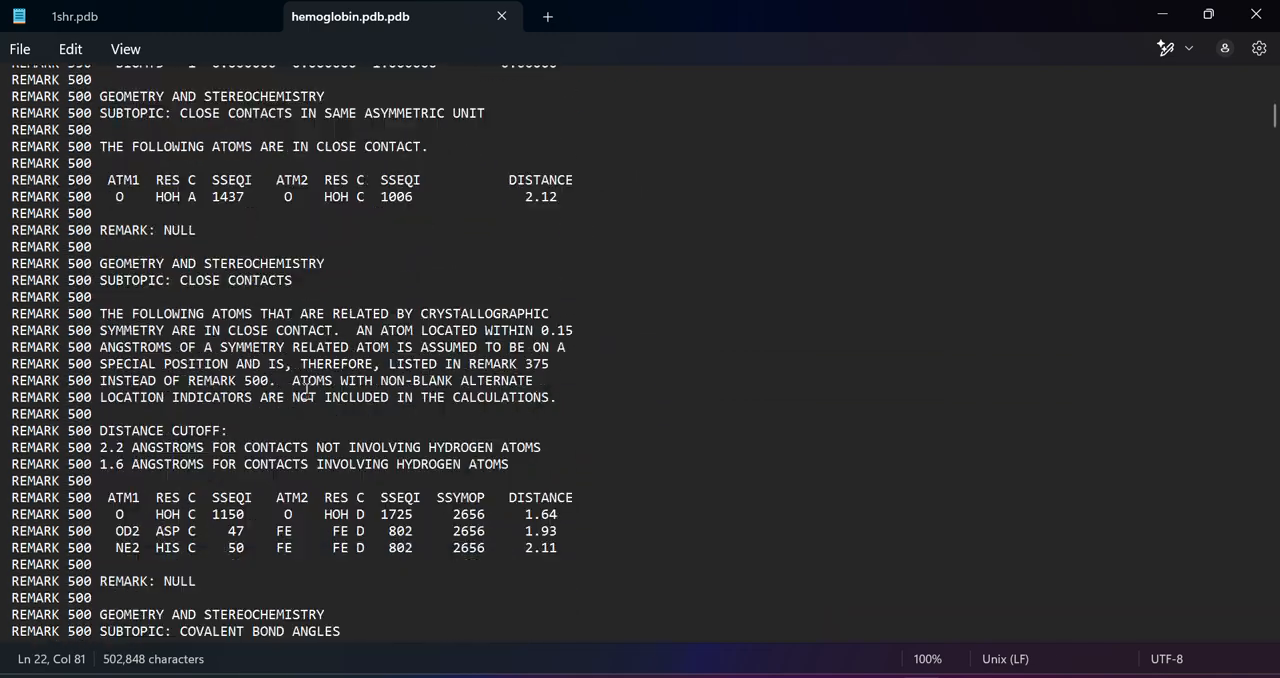
scroll(305, 391, down, 20)
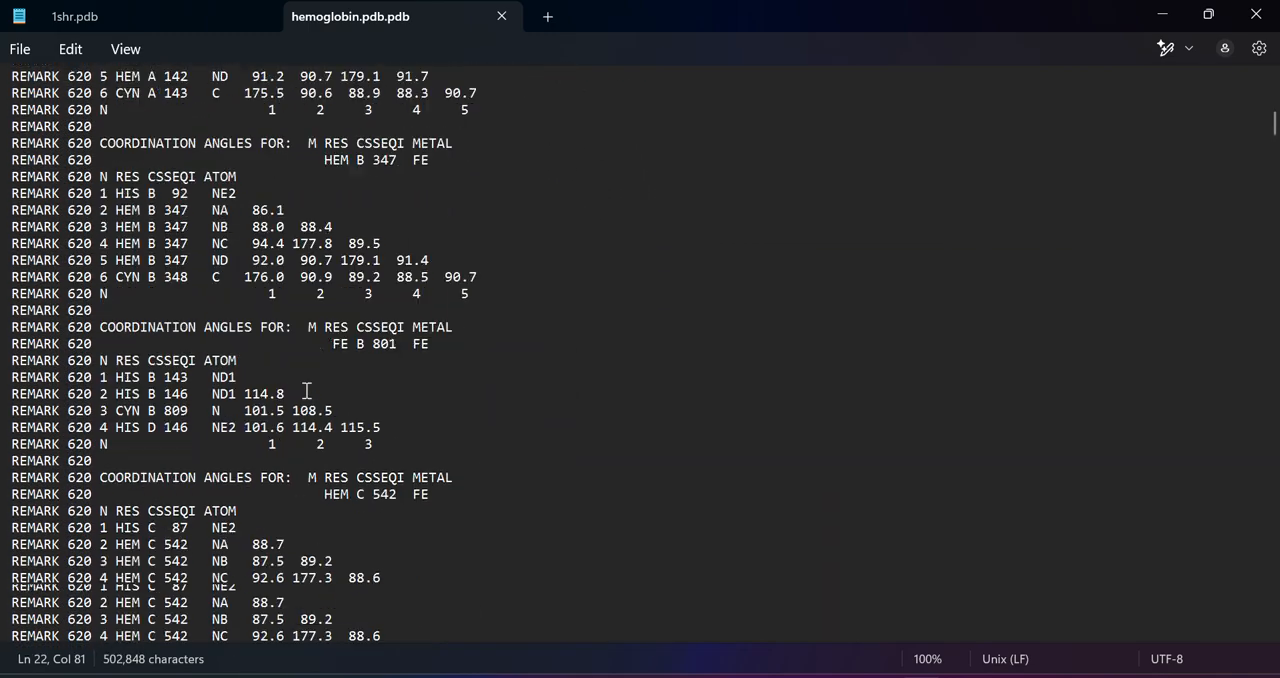
scroll(306, 392, down, 20)
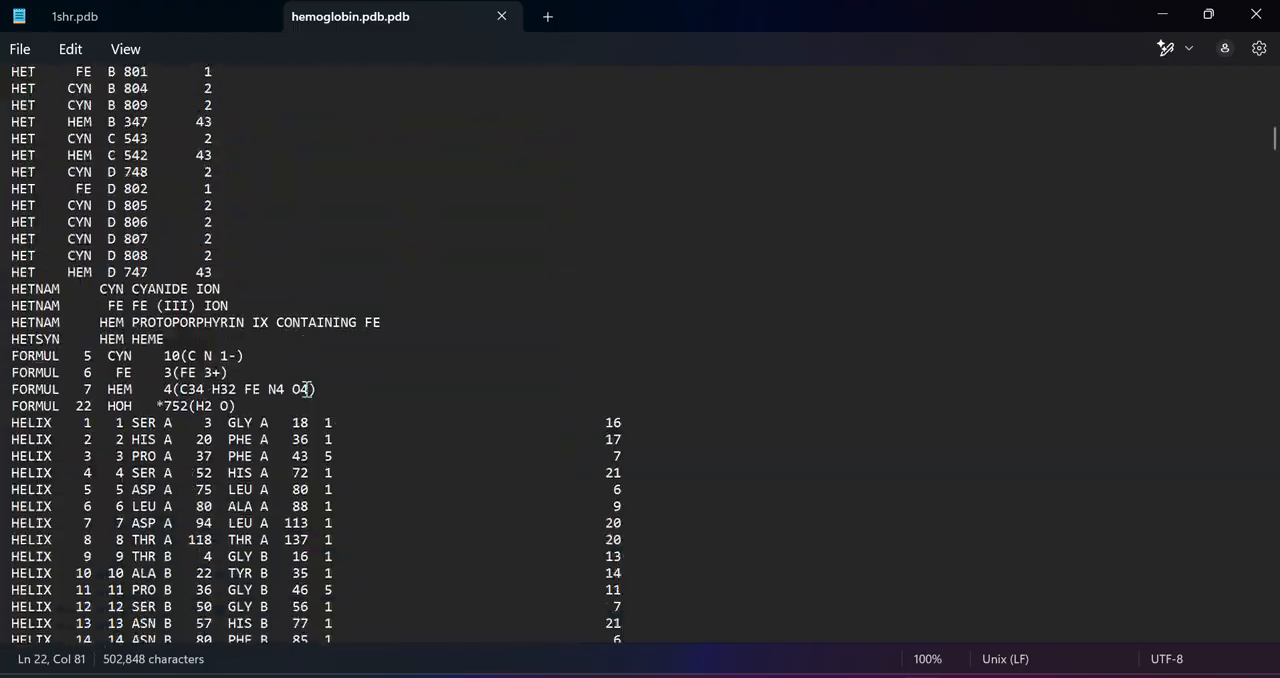
scroll(306, 388, down, 20)
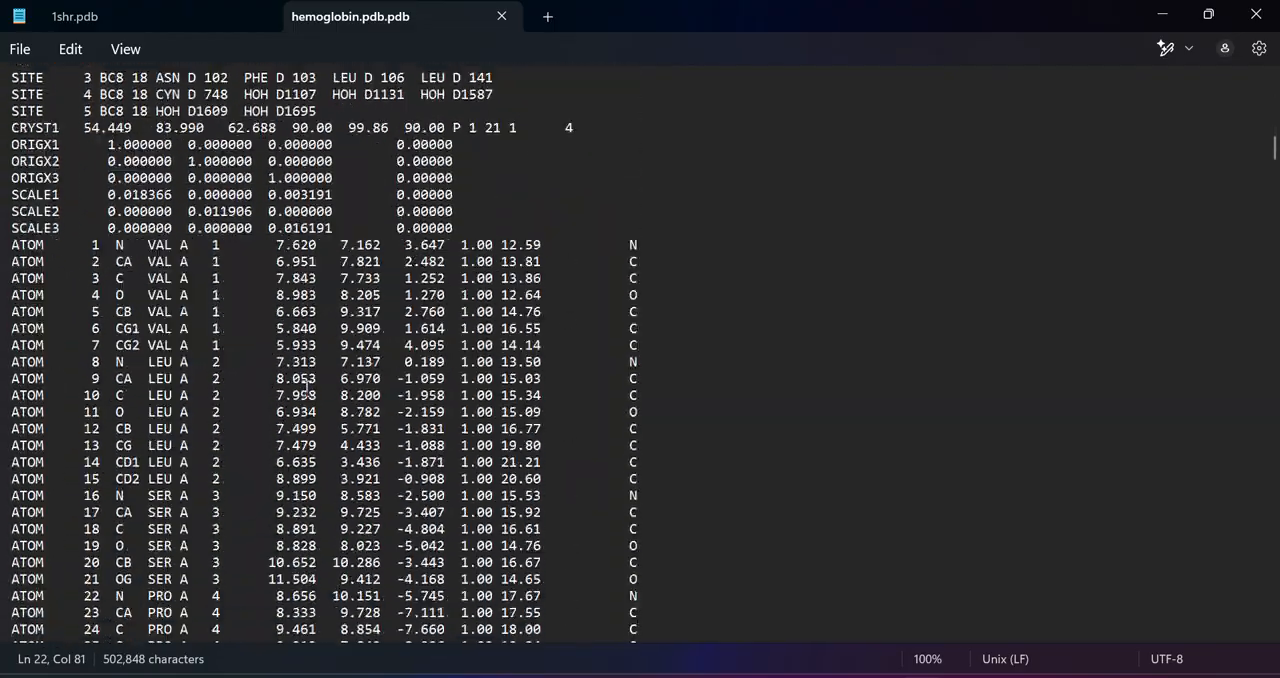
Inspect the first ATOM record by highlighting its atom and residue identifiers, then its coordinate, occupancy and temperature-factor values
scroll(306, 388, up, 15)
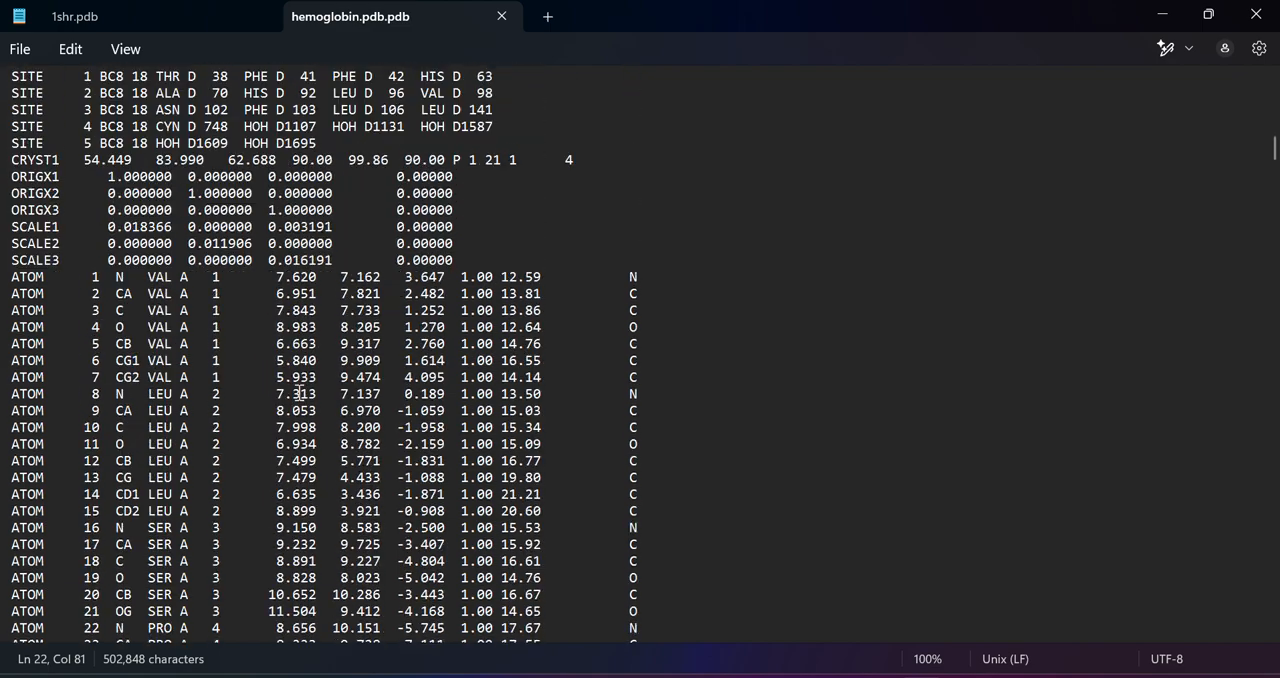
click(14, 277)
drag(14, 277, 231, 280)
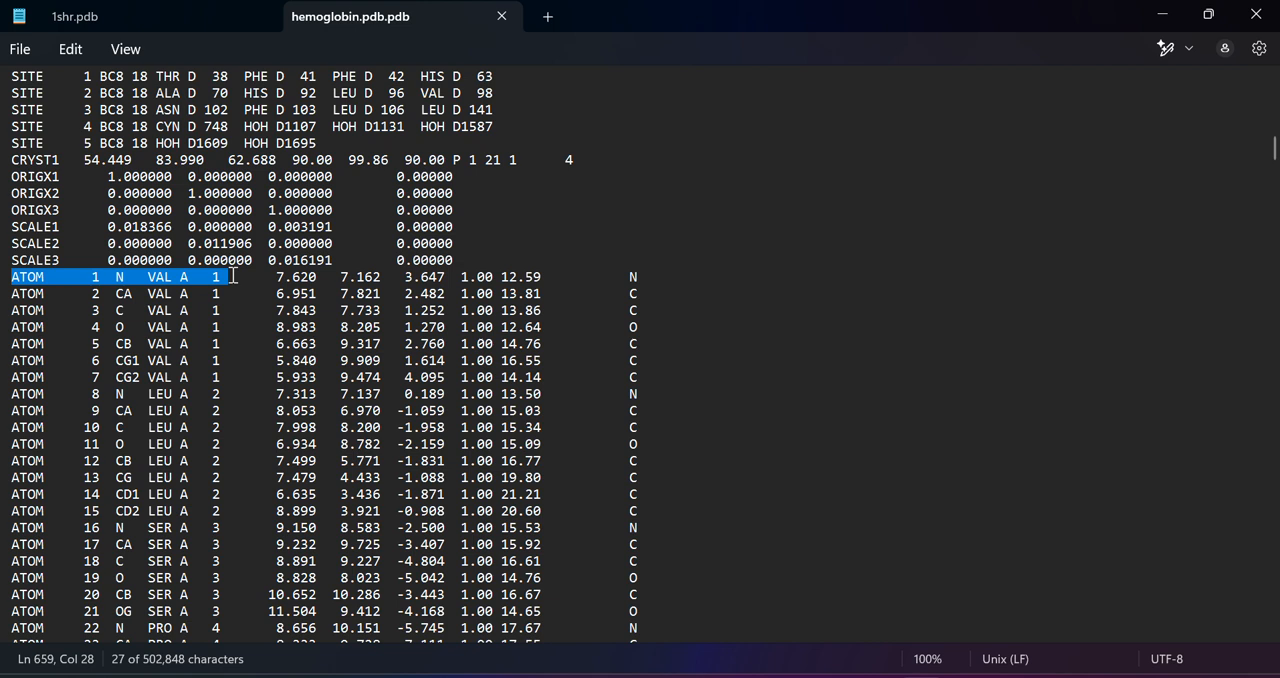
click(217, 278)
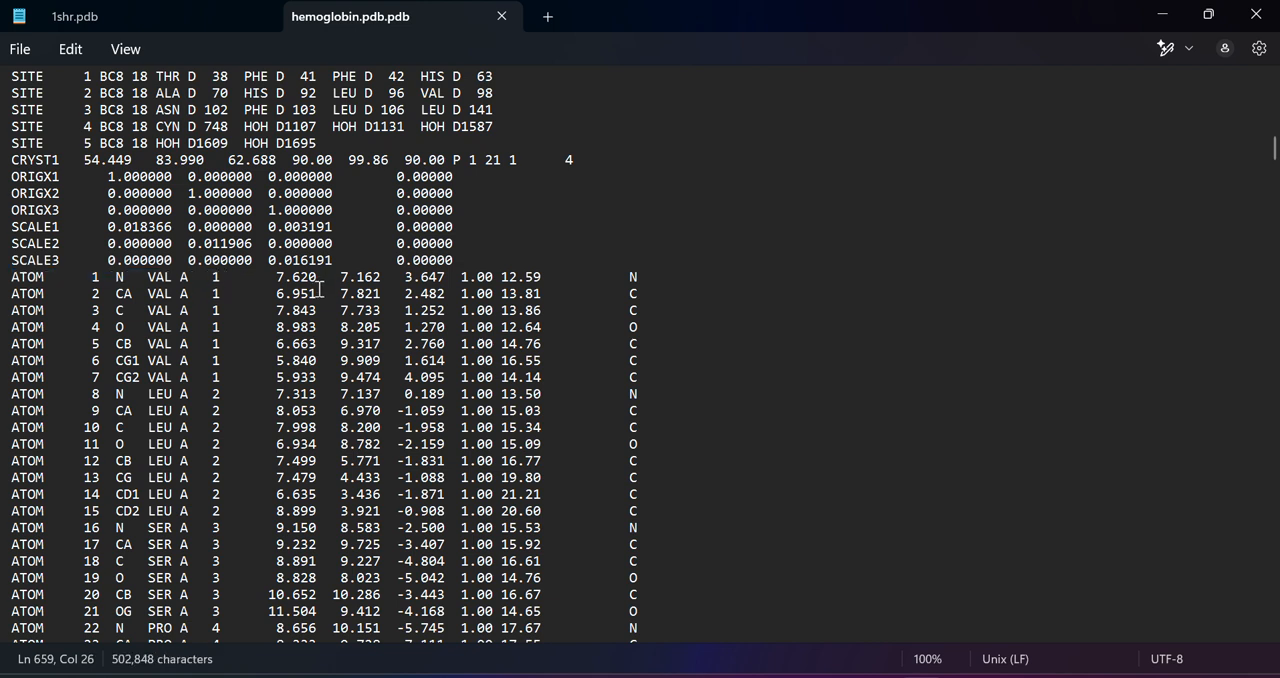
drag(270, 277, 546, 273)
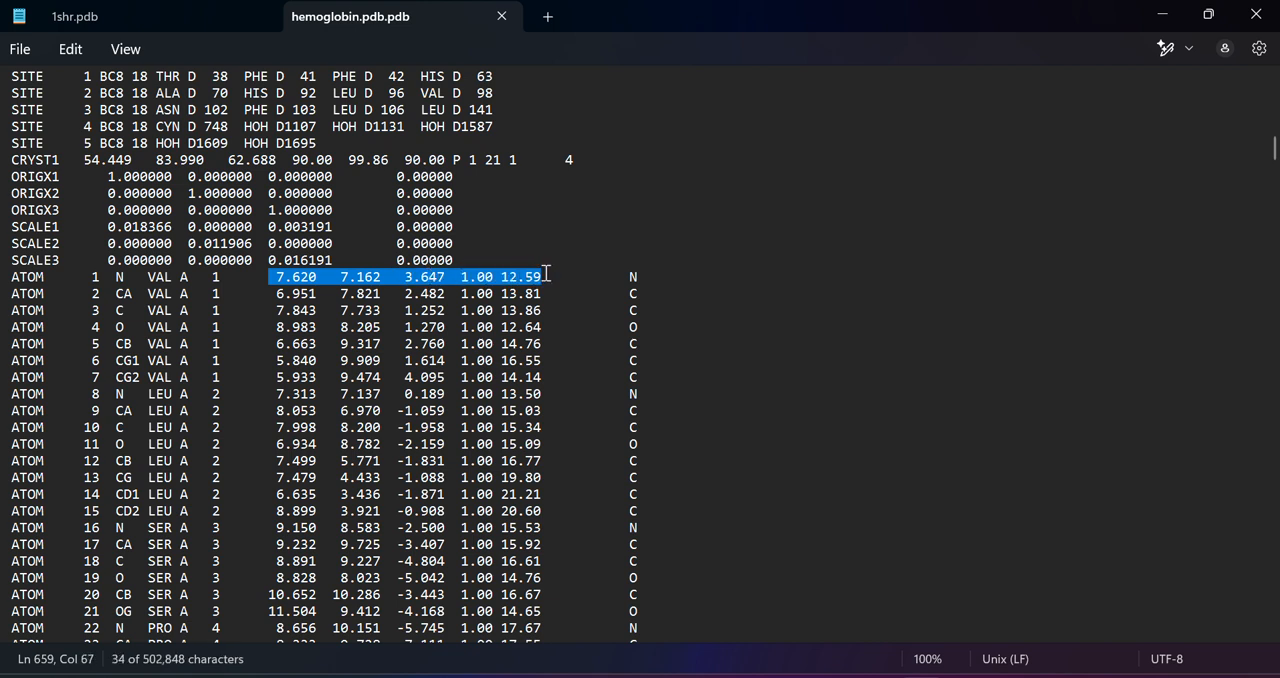
click(639, 281)
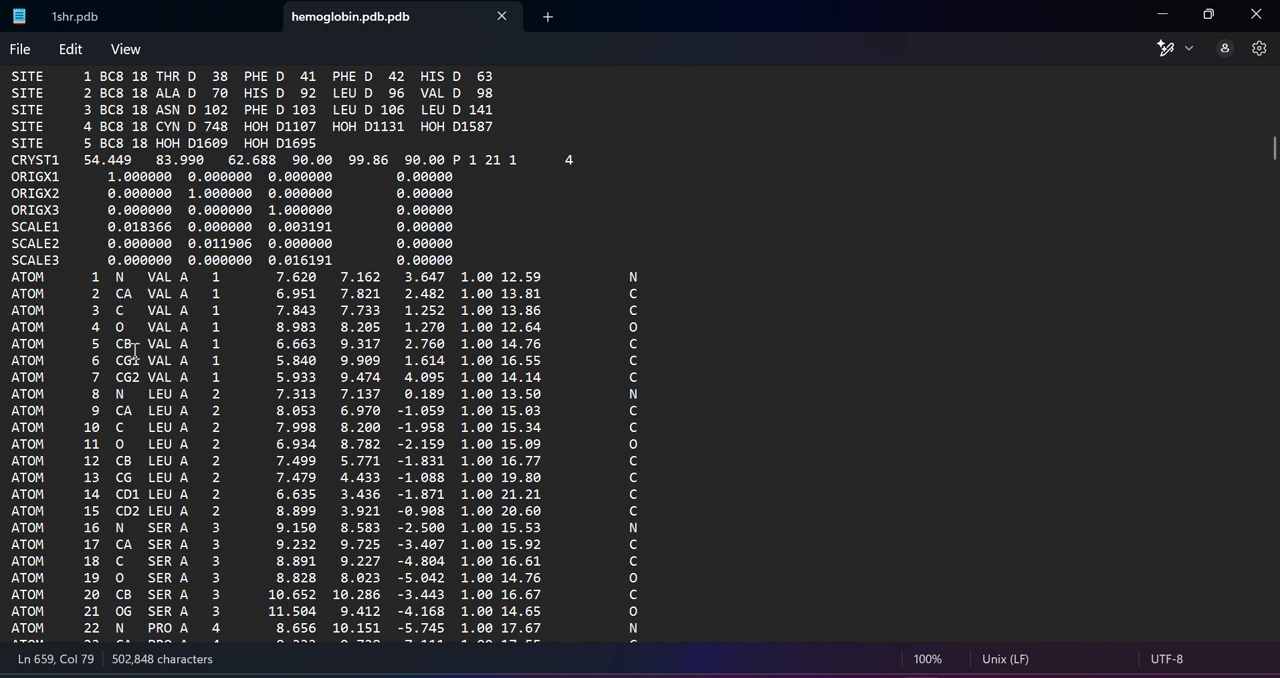
Find the end of chain D's ATOM records and highlight the TER keyword and the last atom's residue number
scroll(459, 500, down, 1)
scroll(459, 500, down, 8)
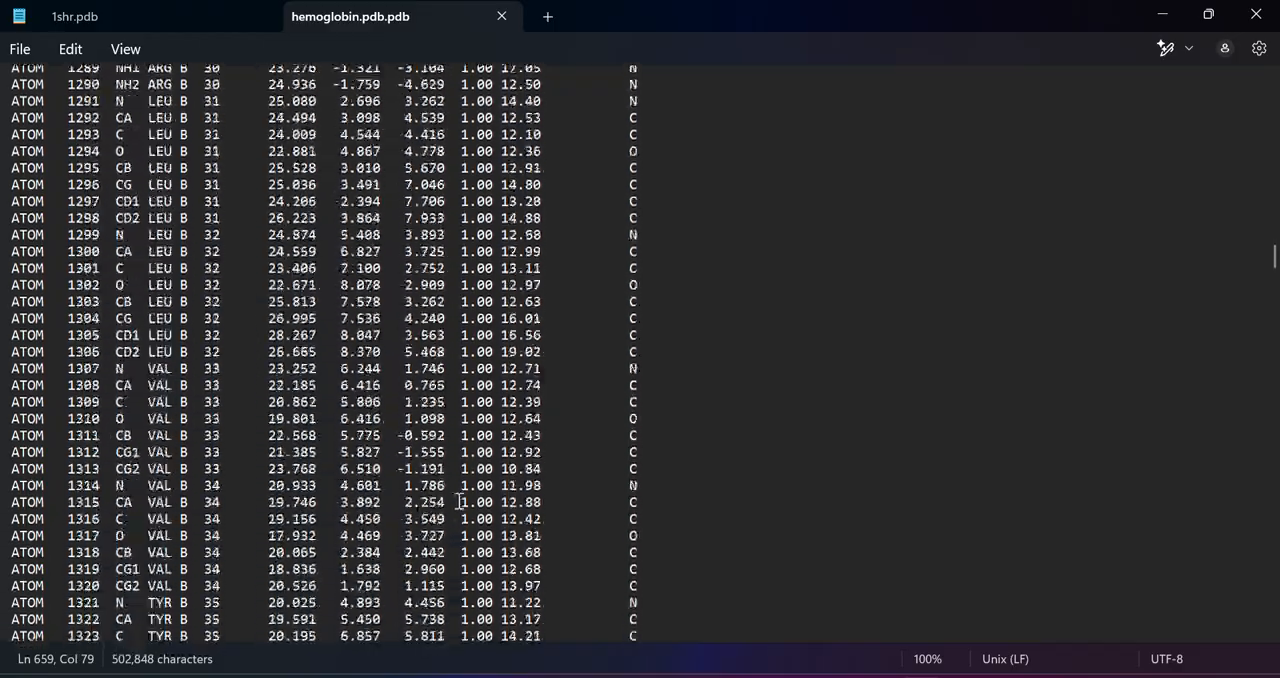
drag(1274, 270, 1273, 518)
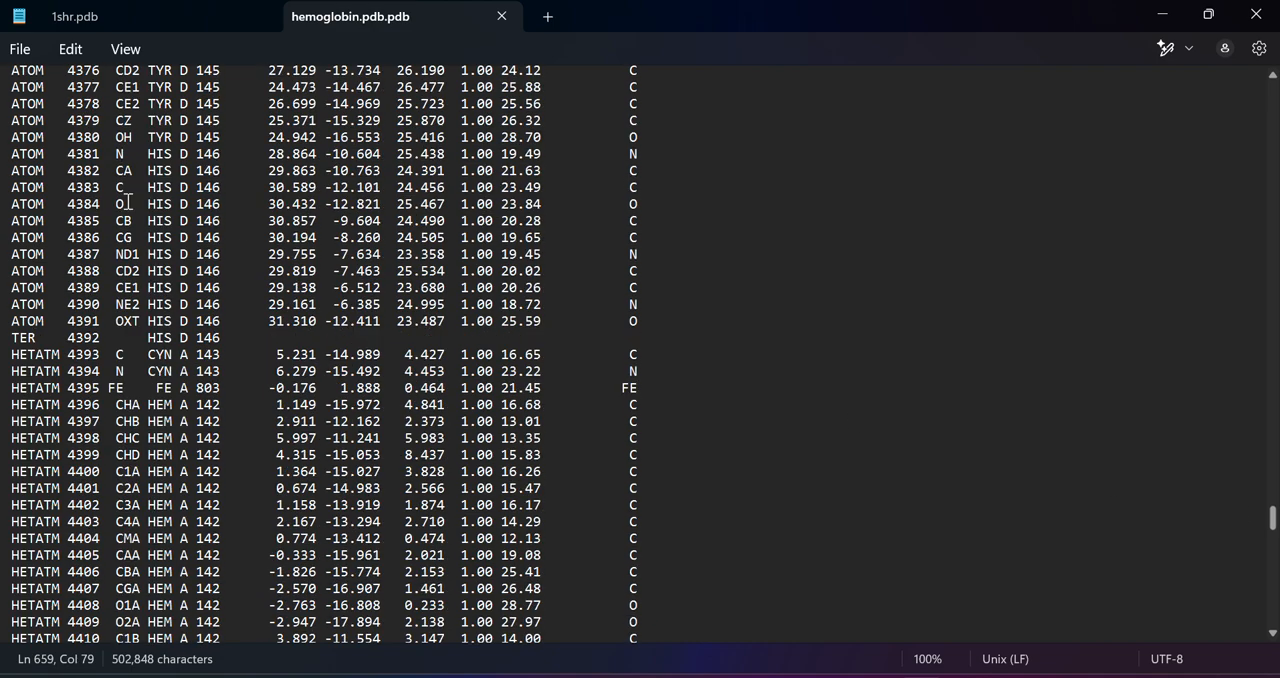
drag(39, 340, 6, 342)
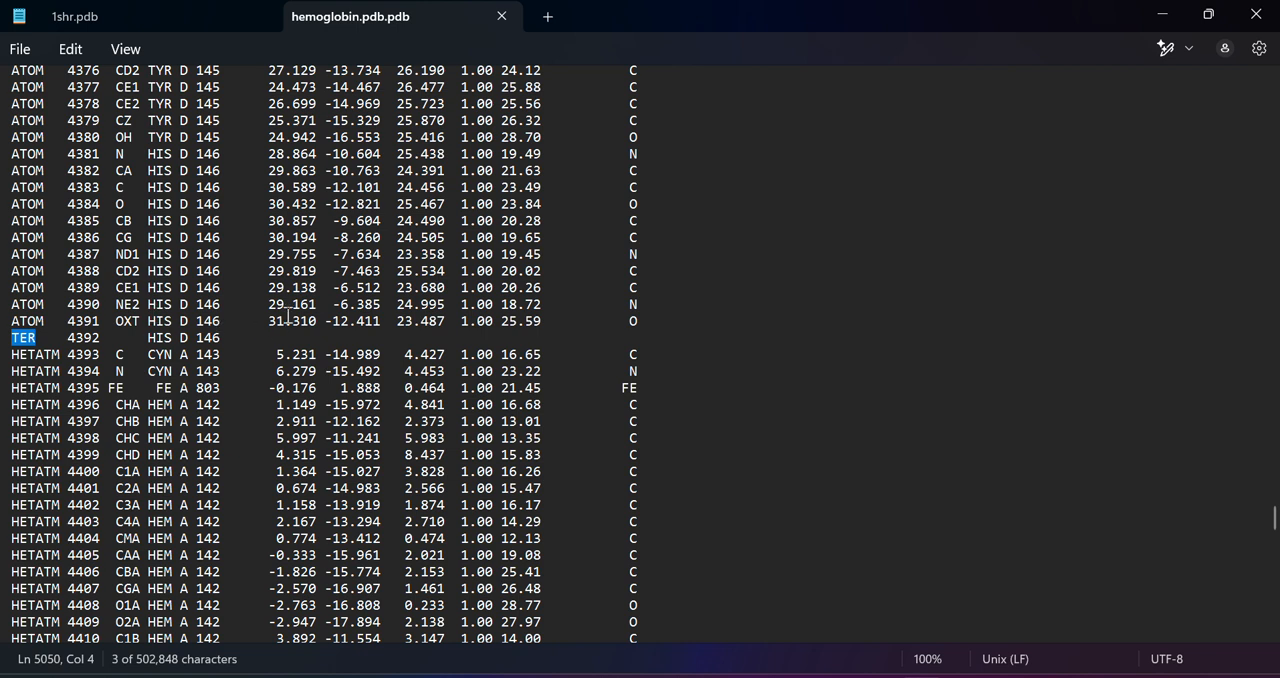
drag(196, 321, 232, 322)
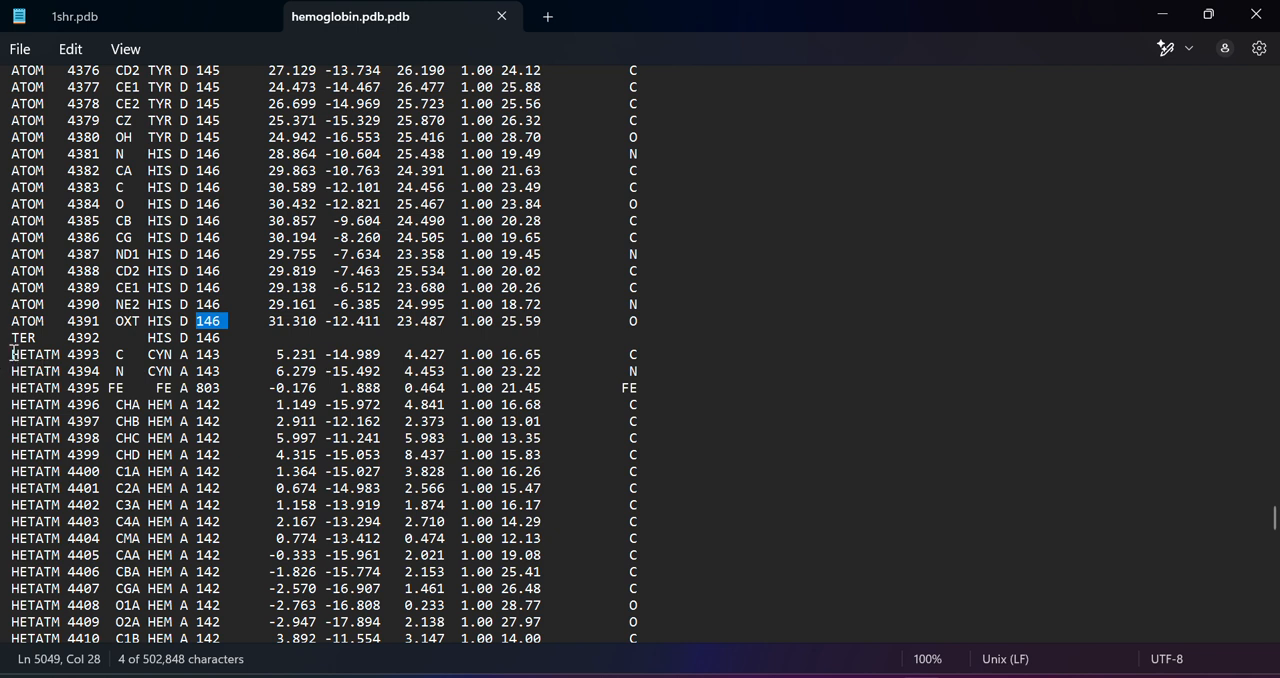
Examine the HETATM records after the TER line, highlighting the first block and then the HEM ligand rows of chain A
drag(12, 354, 370, 410)
drag(581, 432, 670, 549)
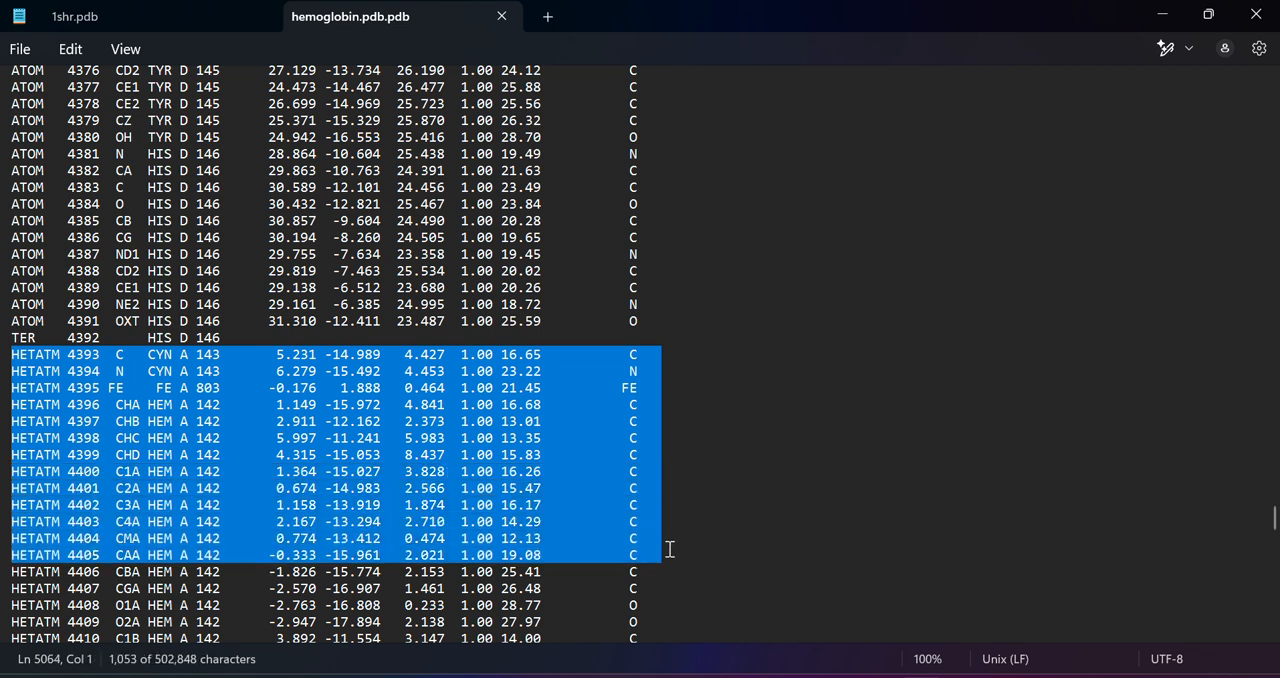
click(172, 357)
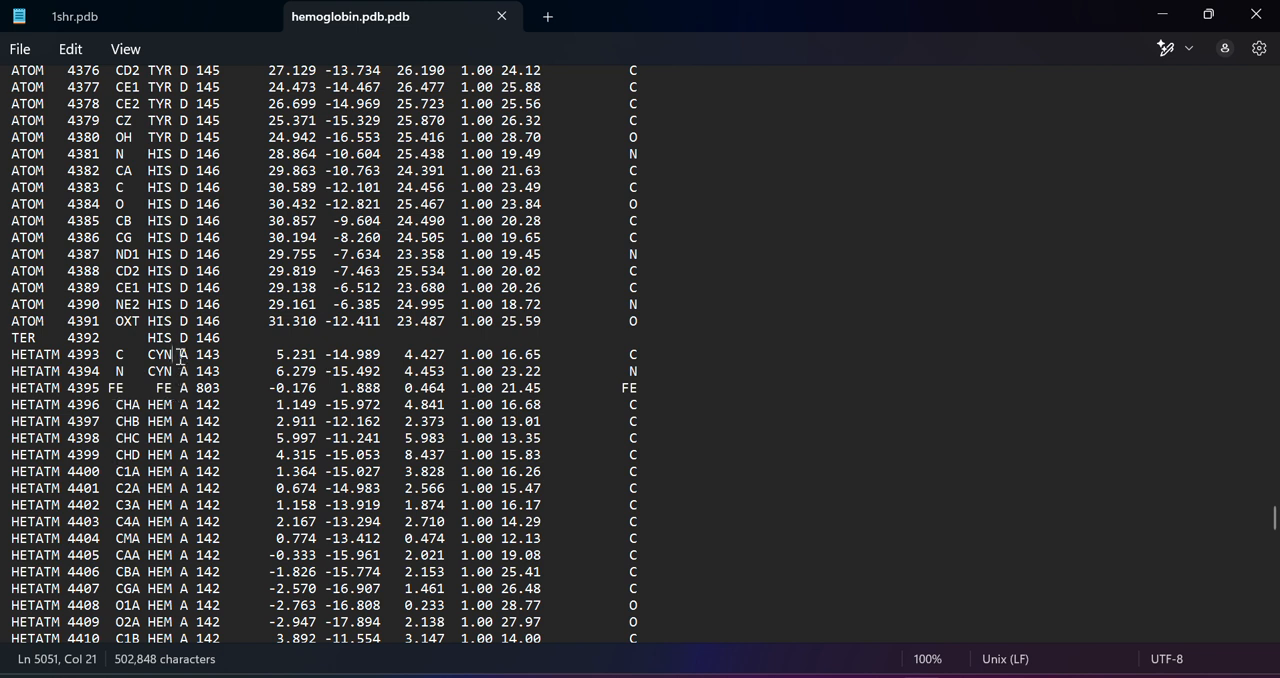
drag(148, 404, 185, 578)
scroll(165, 525, down, 13)
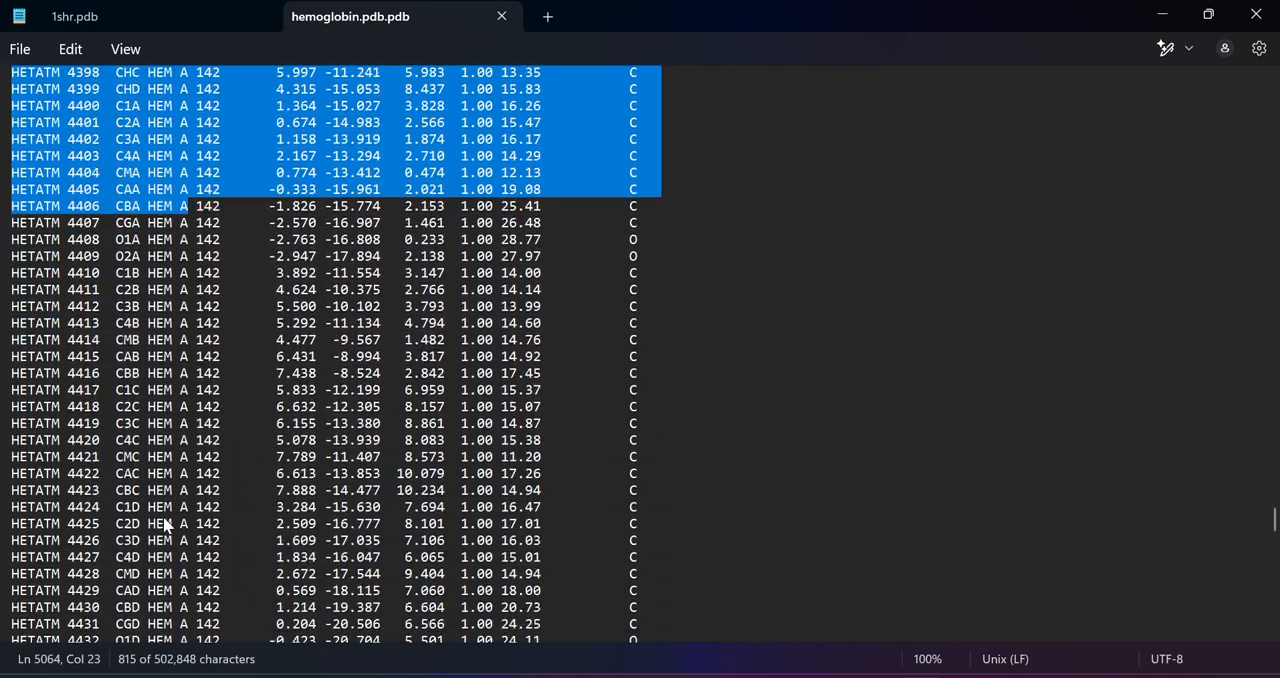
scroll(165, 525, down, 11)
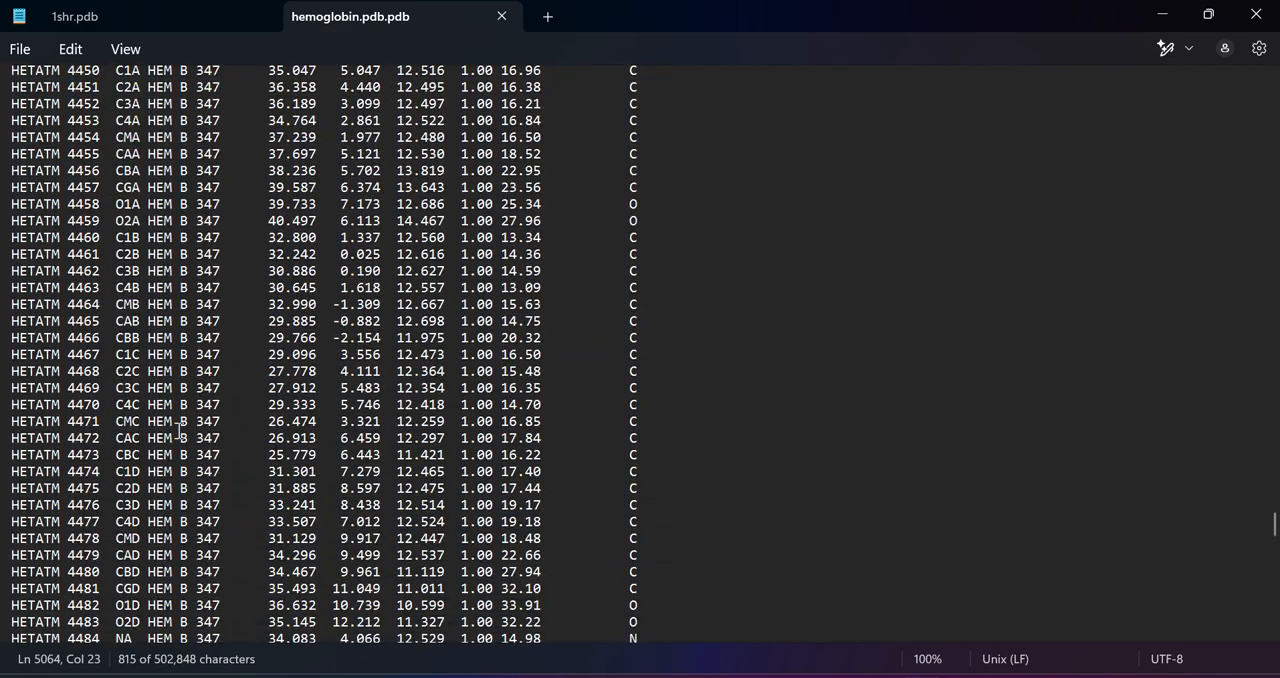
Examine the remaining HETATM records, from the HEM ligands of chains B to D through the HOH water entries
scroll(178, 430, down, 20)
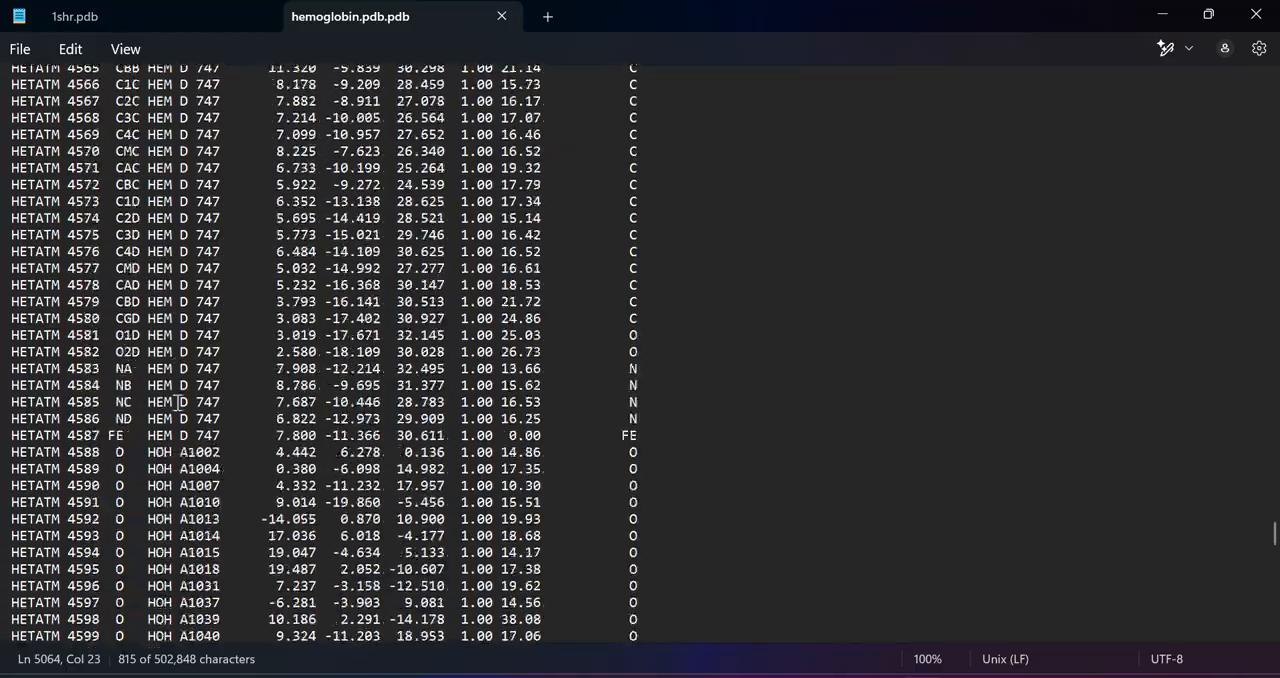
scroll(178, 402, down, 20)
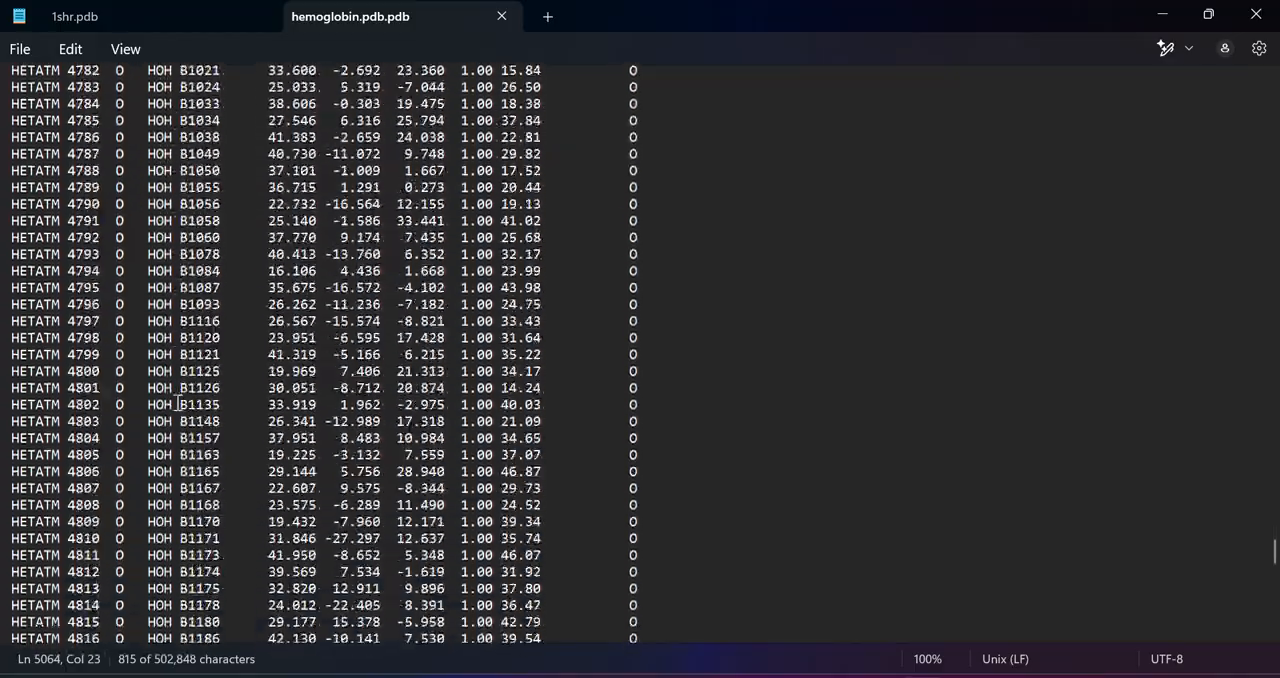
scroll(178, 403, down, 20)
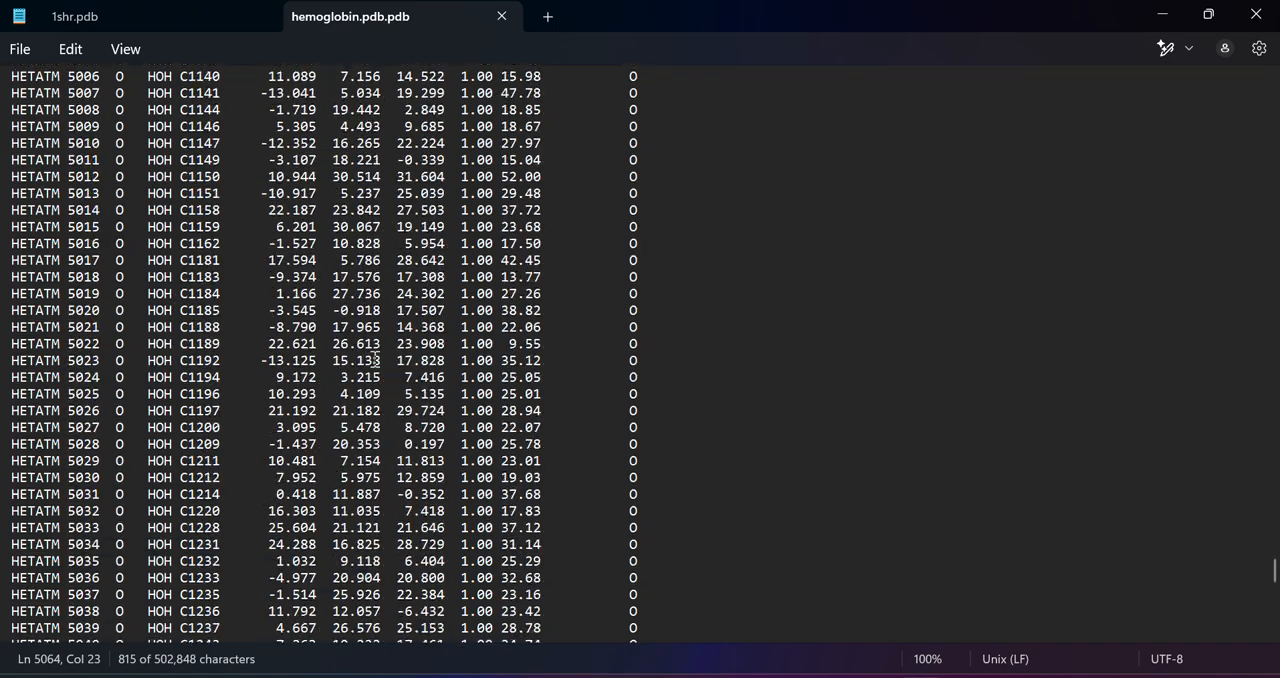
scroll(375, 358, down, 1)
drag(1273, 570, 1203, 163)
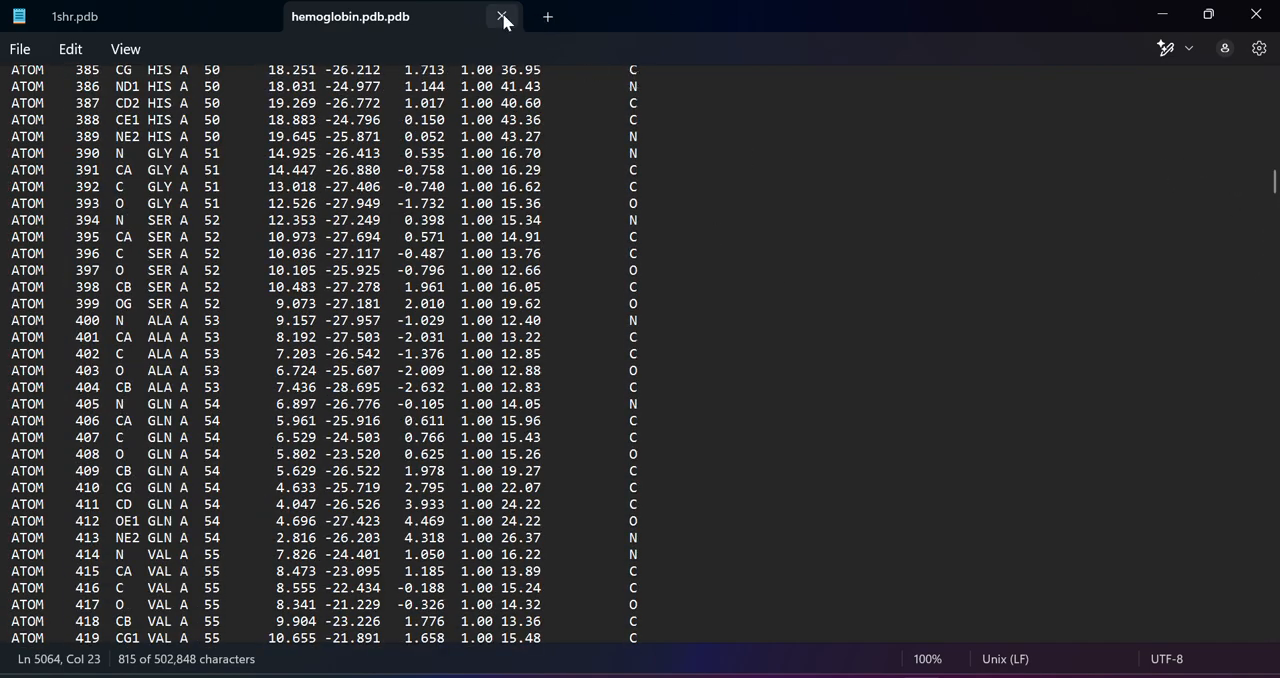
Close the PDB text file, clear the Downloads window away and switch to ChimeraX, slightly widening its Log panel
click(1256, 14)
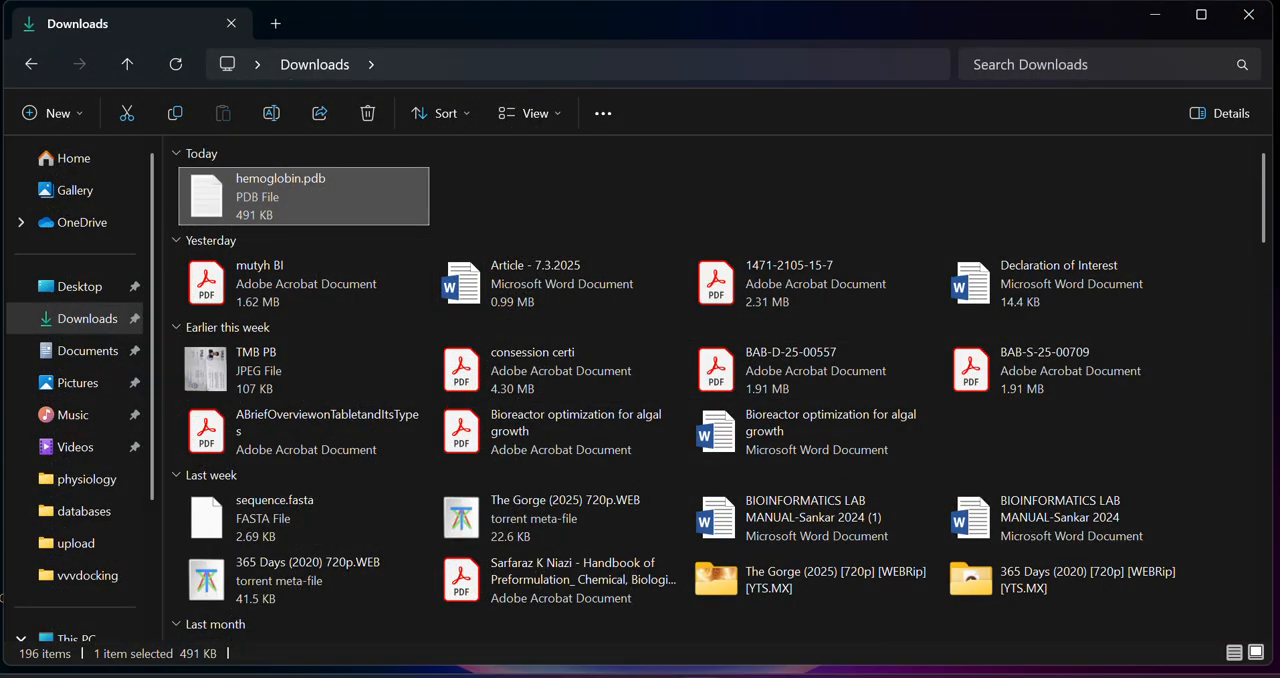
click(1155, 14)
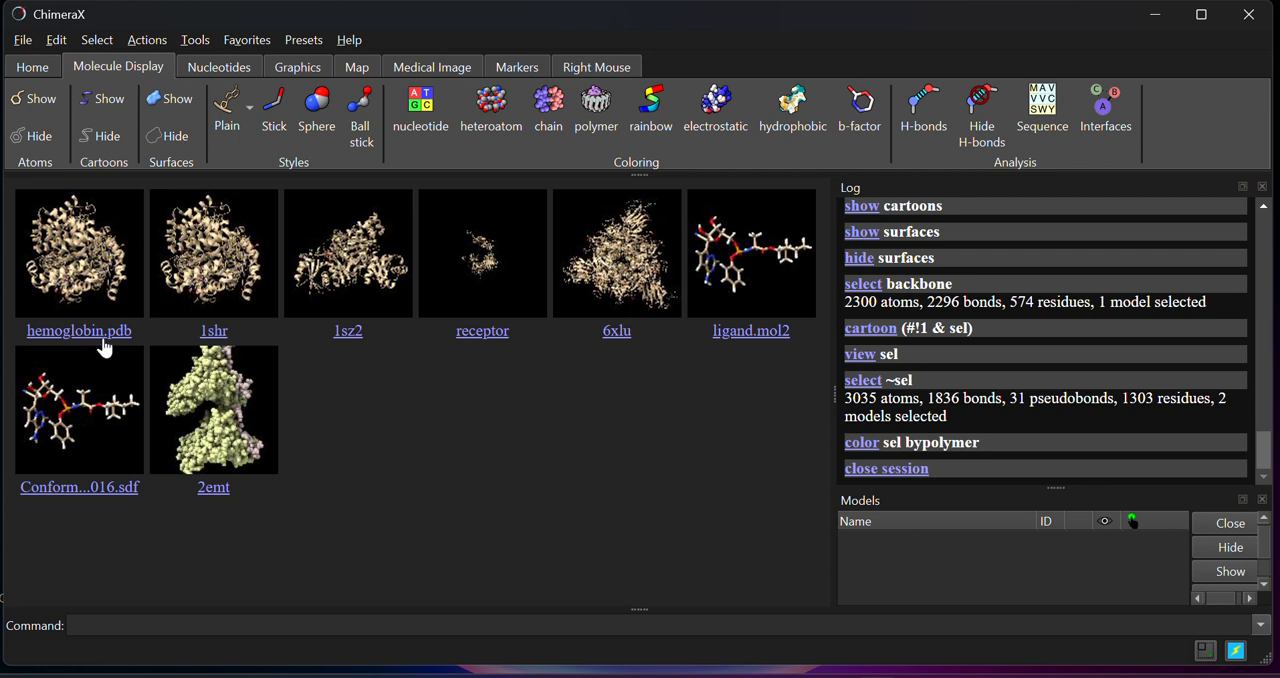
mouse_move(828, 400)
mouse_down()
mouse_move(676, 414)
mouse_move(841, 416)
mouse_move(820, 420)
mouse_up()
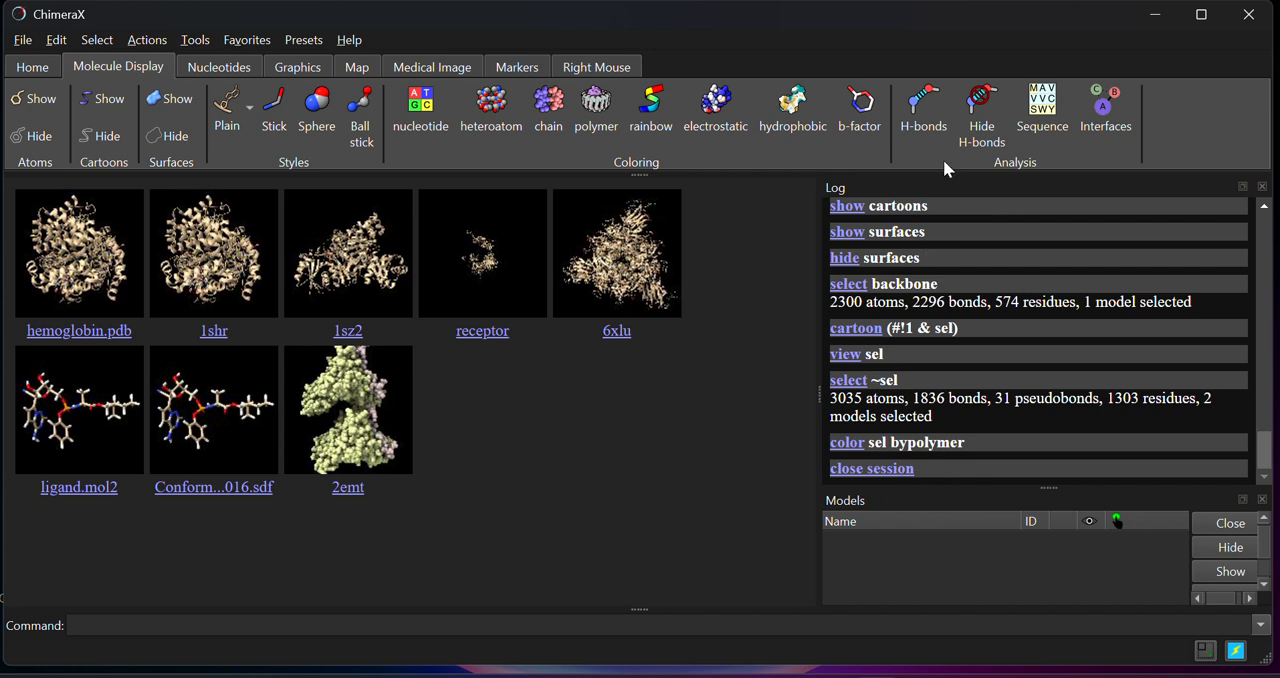
click(22, 42)
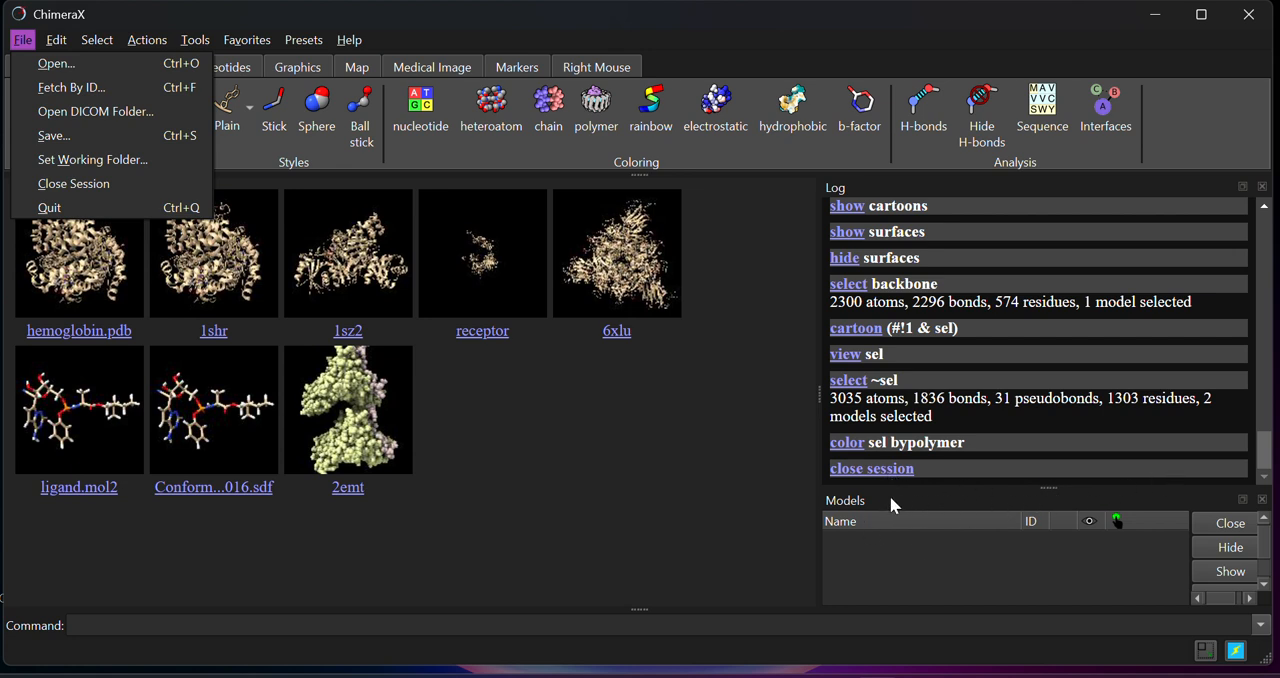
click(71, 258)
click(95, 41)
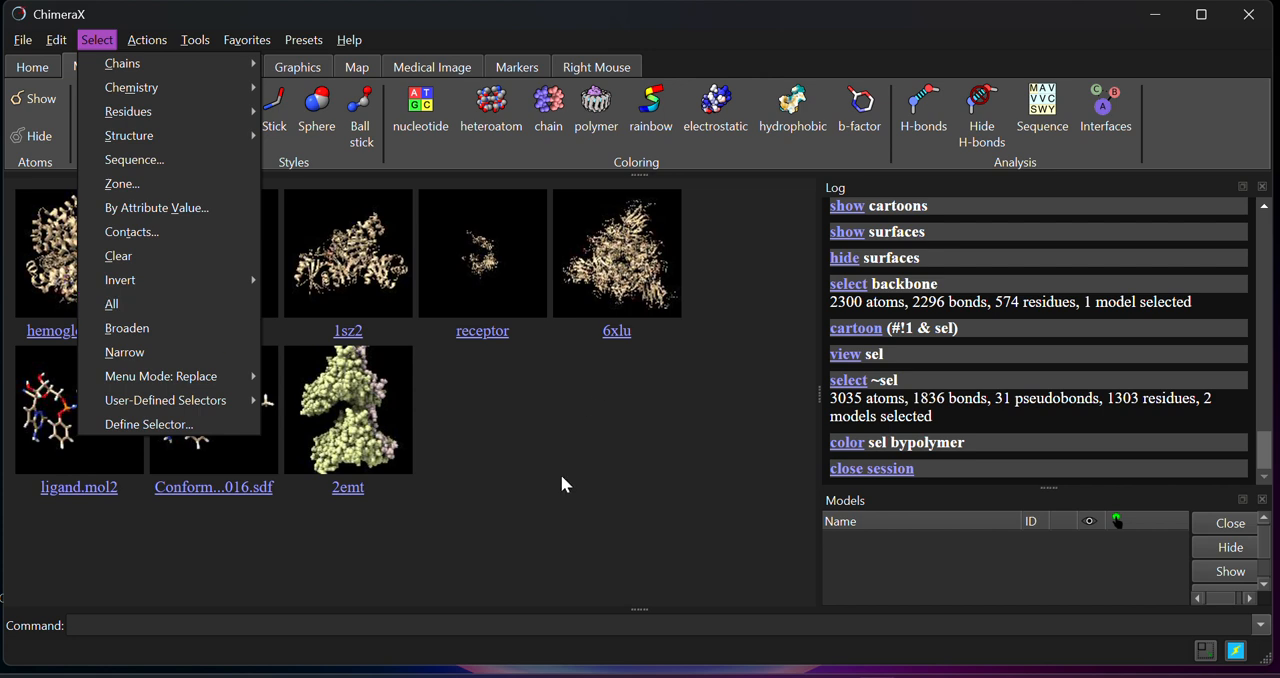
click(566, 444)
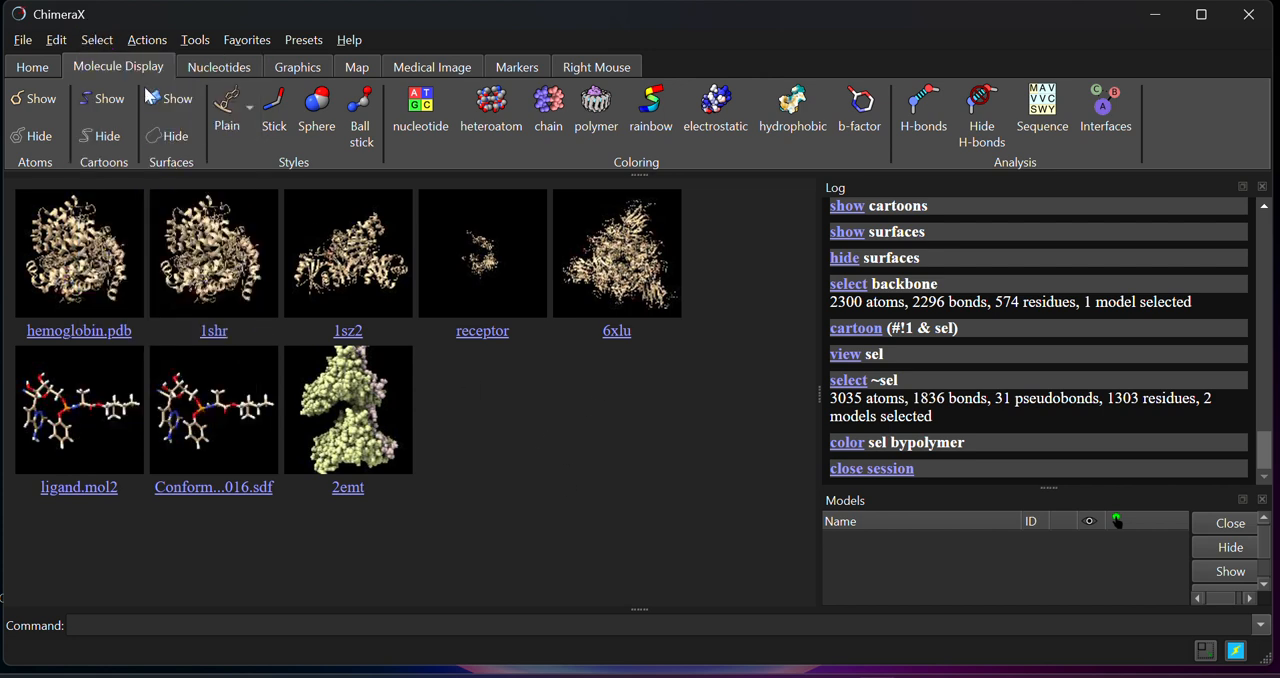
Open the hemoglobin.pdb file from the Downloads folder as a new model
click(24, 46)
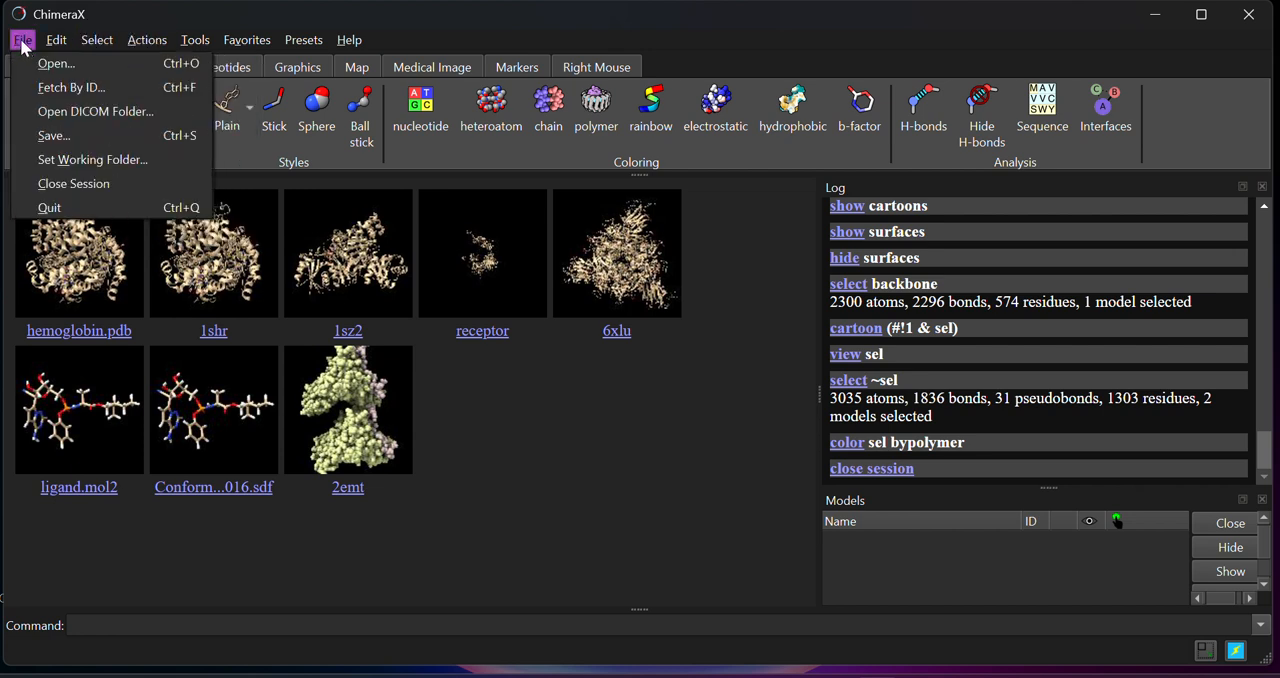
click(58, 66)
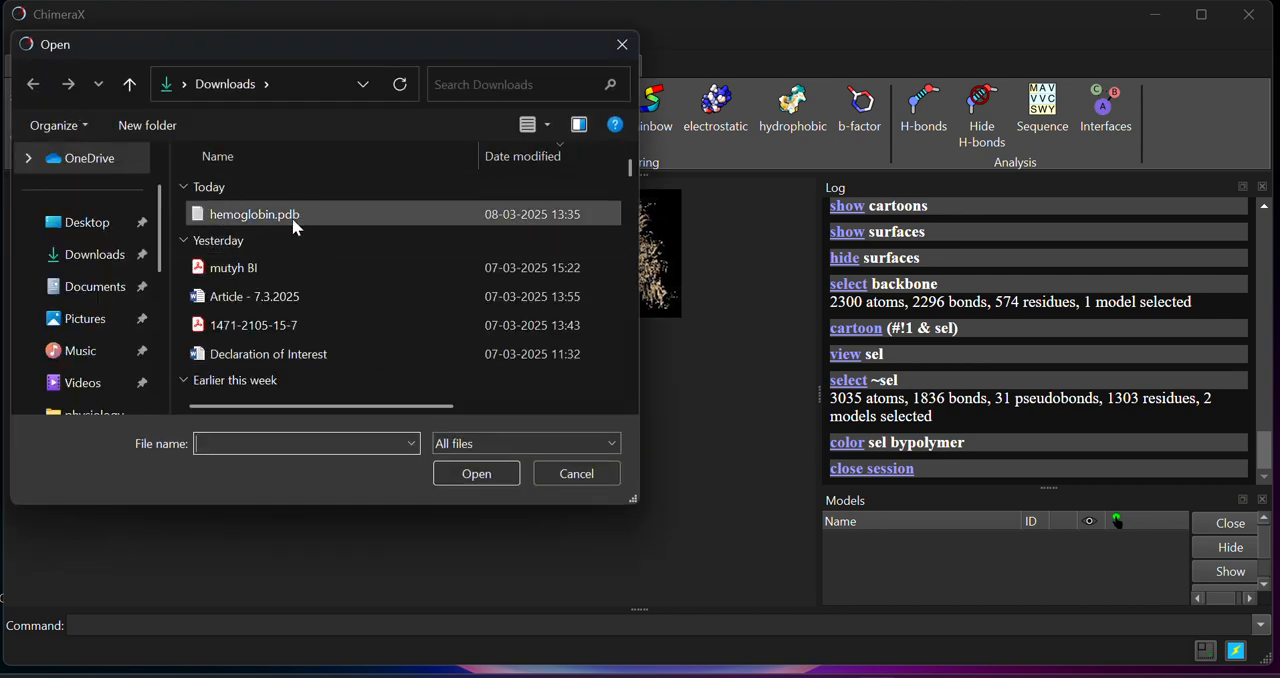
click(298, 215)
click(484, 476)
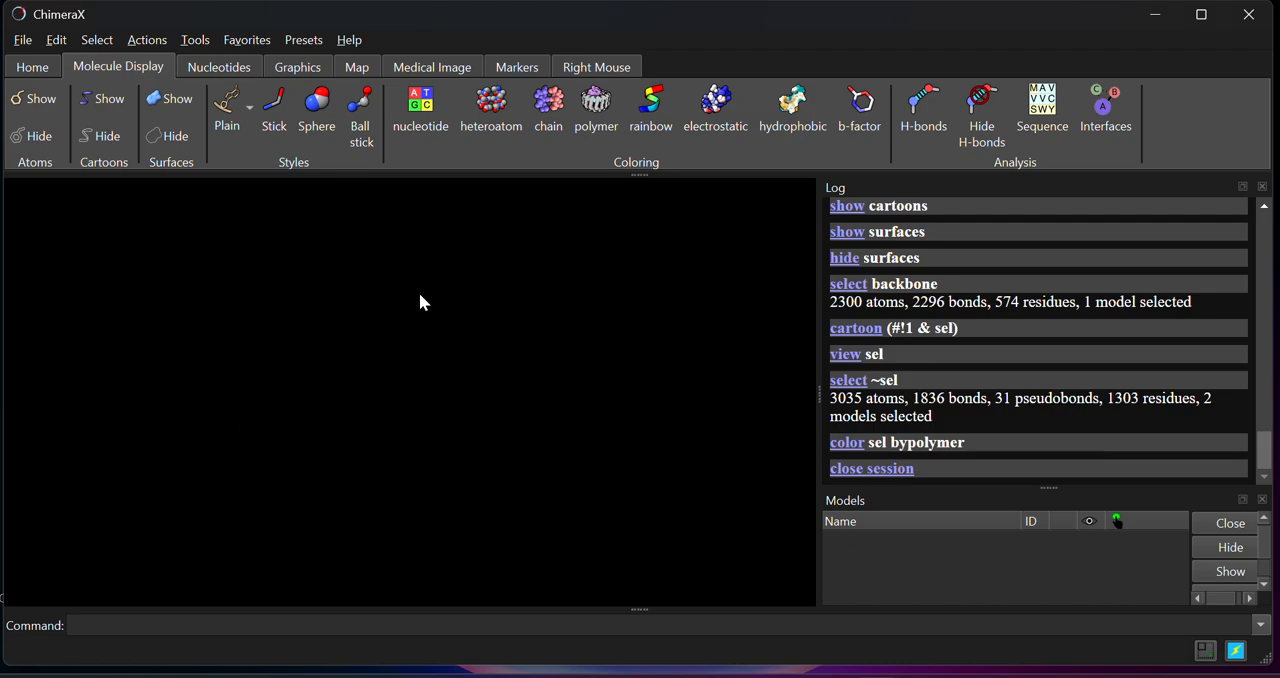
Examine the hemoglobin model's helices and bound groups from several angles, both close up and as a whole
drag(445, 408, 368, 394)
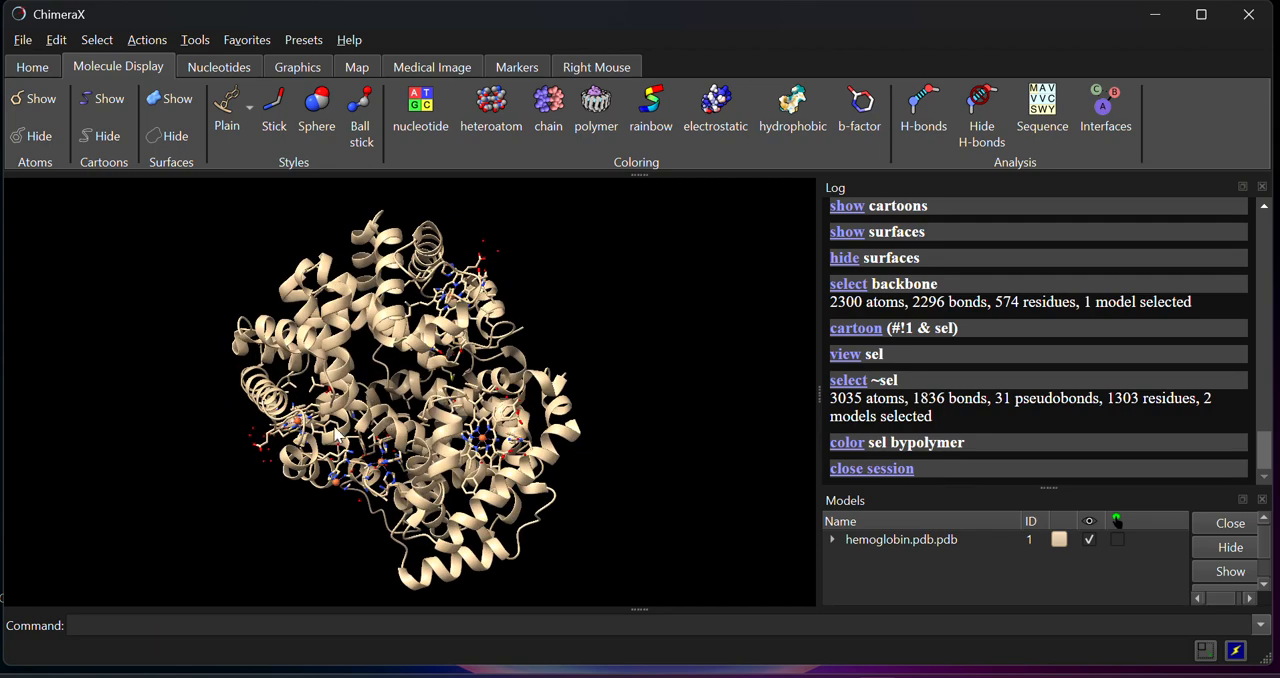
scroll(405, 428, up, 2)
scroll(405, 428, up, 3)
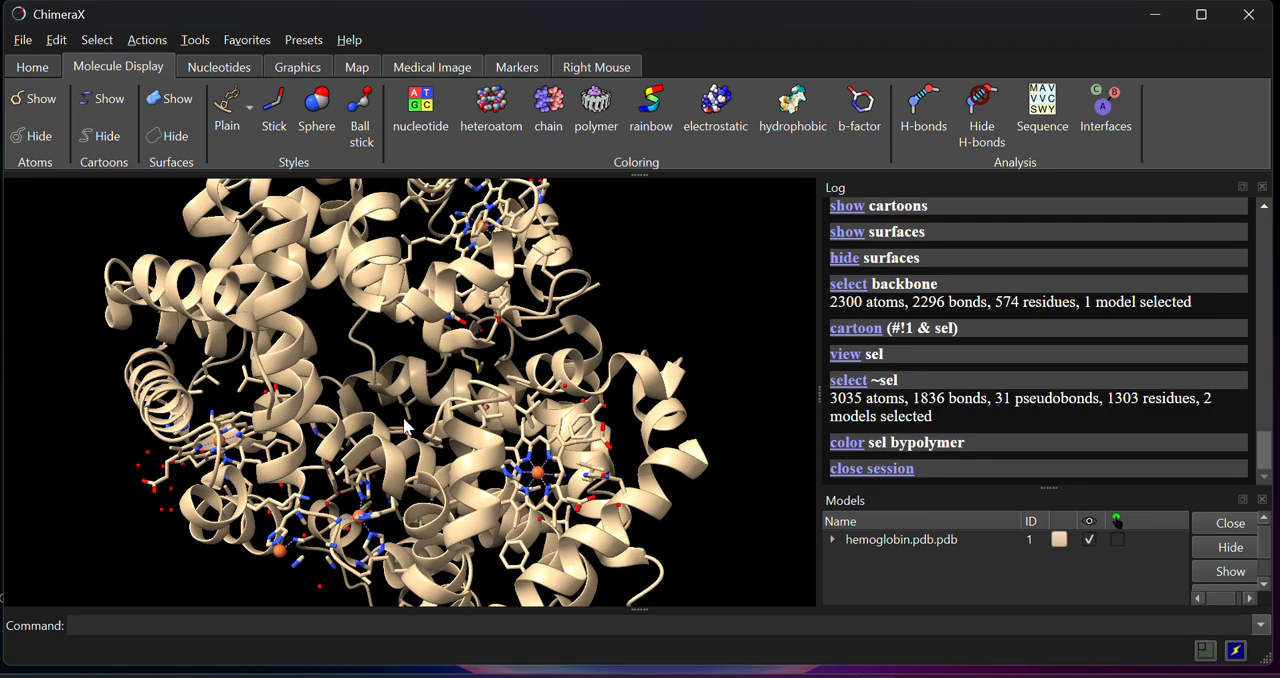
scroll(405, 428, up, 1)
drag(550, 480, 653, 435)
drag(375, 383, 407, 336)
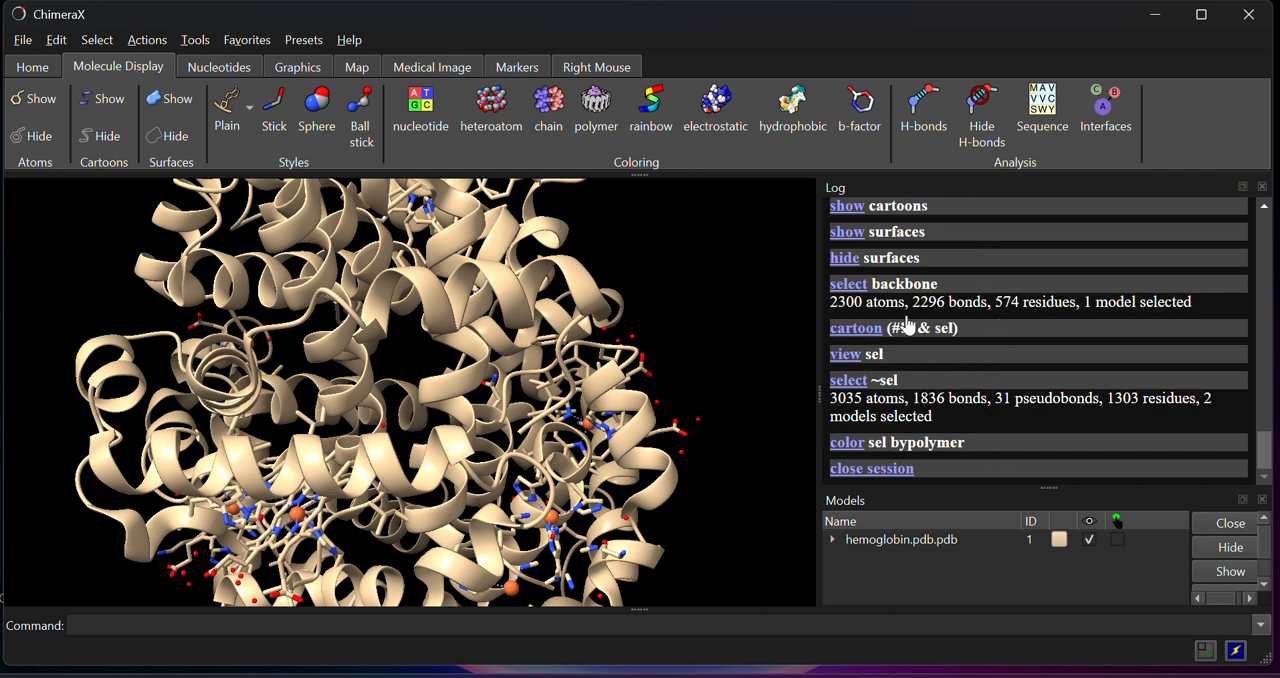
drag(314, 418, 365, 412)
scroll(392, 392, down, 3)
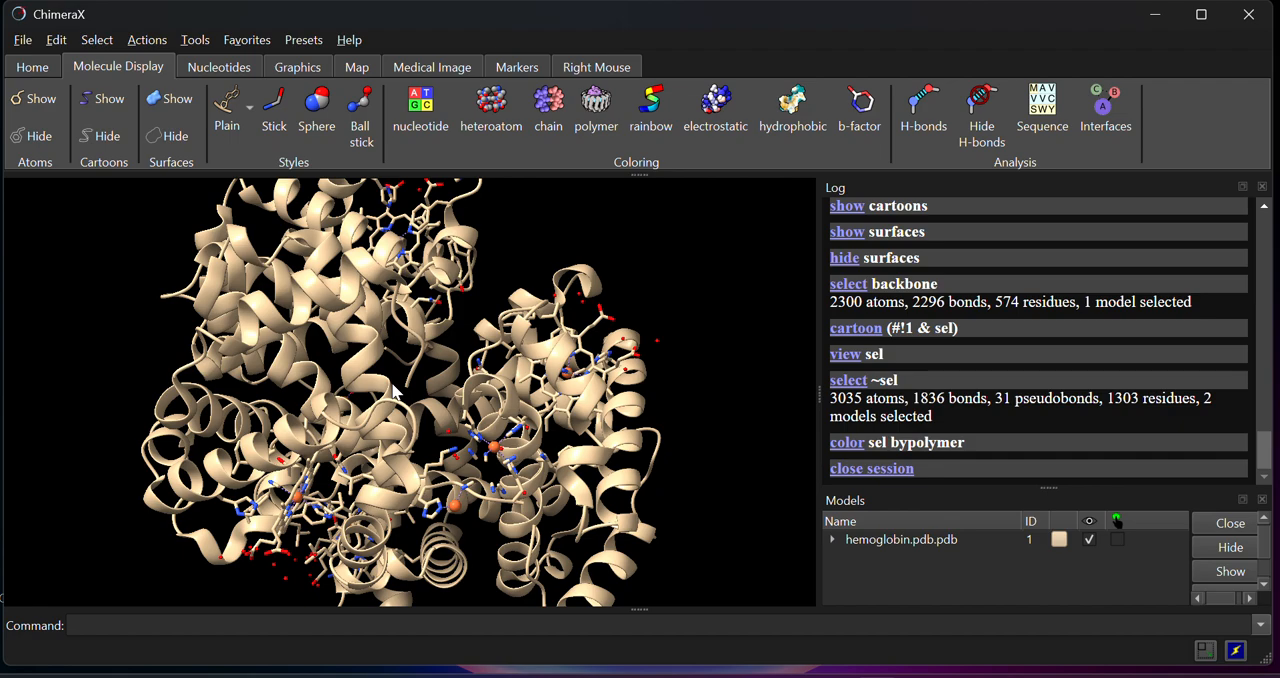
drag(337, 332, 566, 458)
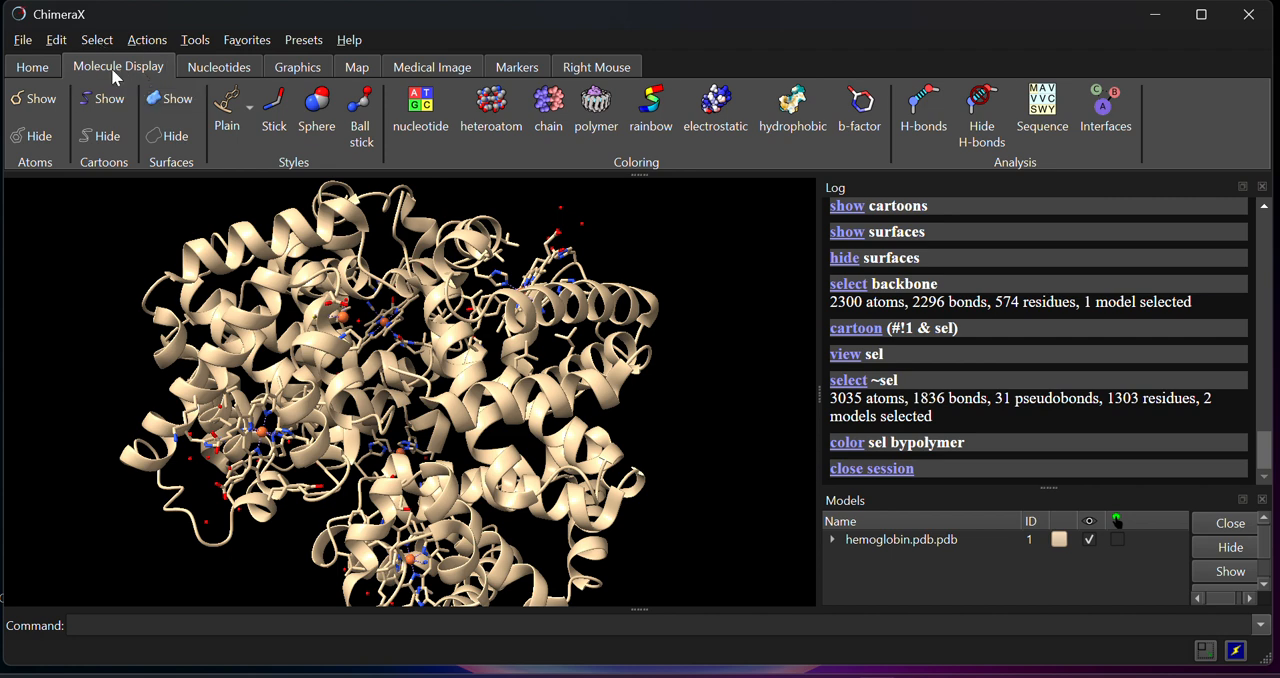
Display the hemoglobin chain sequences for chains A,C and B,D and look through the B,D sequence
click(40, 66)
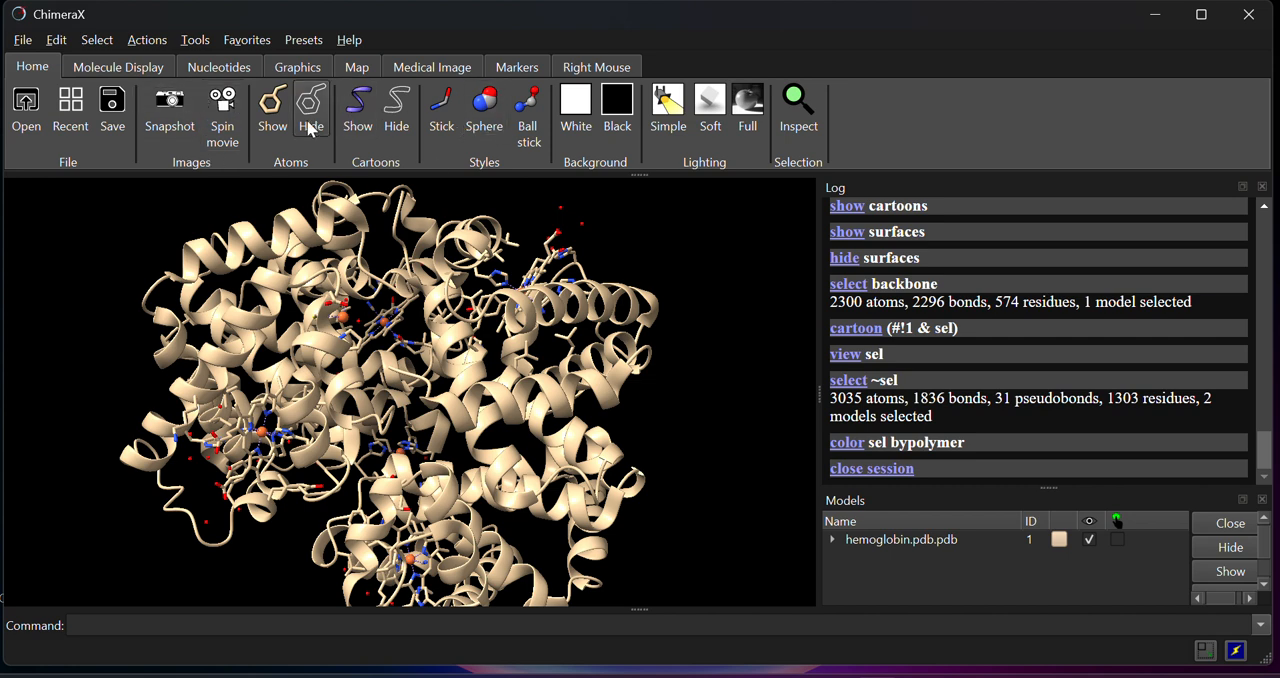
click(139, 69)
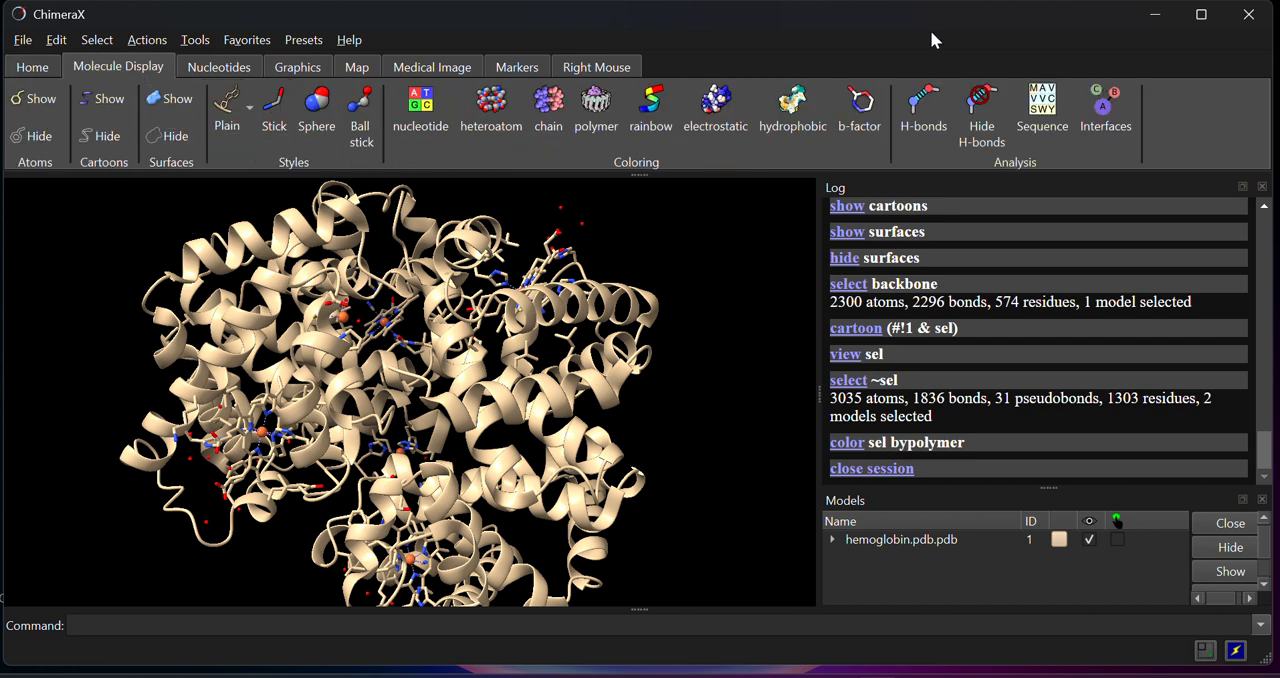
click(1043, 110)
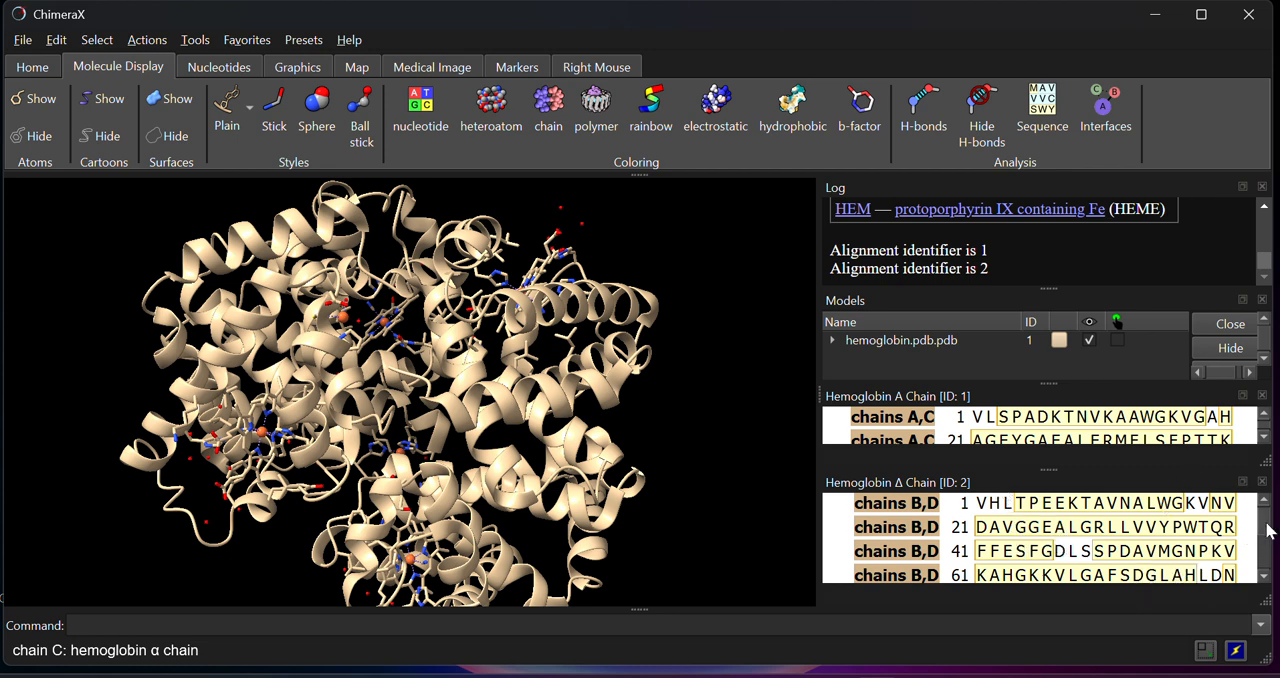
drag(1265, 528, 1275, 568)
drag(1272, 523, 1269, 510)
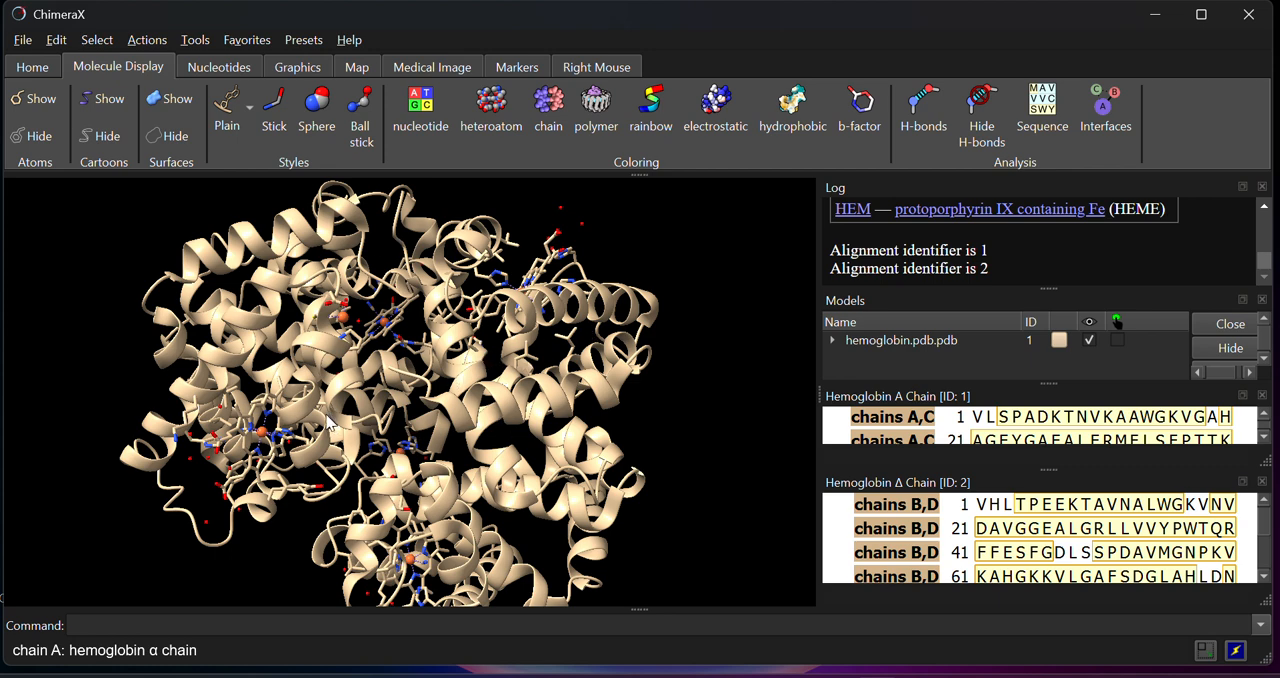
Inspect the heme groups embedded in the protein chains from several angles and identify one of them by its label
drag(527, 345, 541, 438)
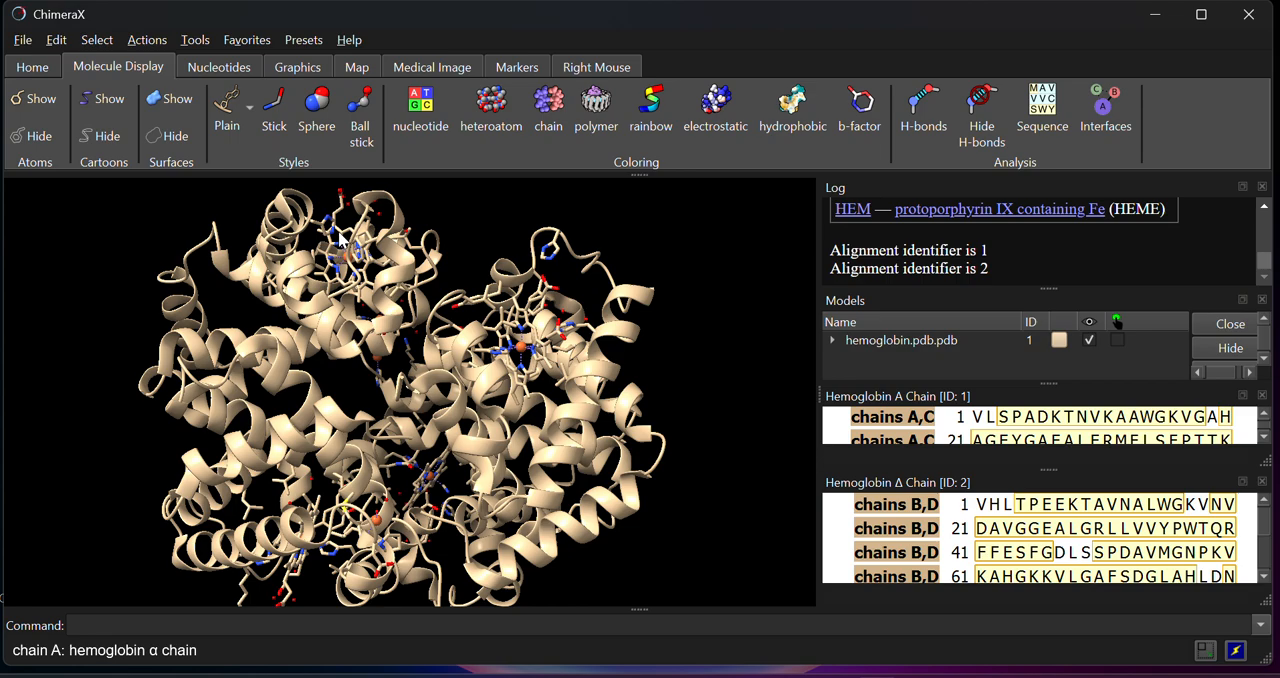
mouse_move(340, 238)
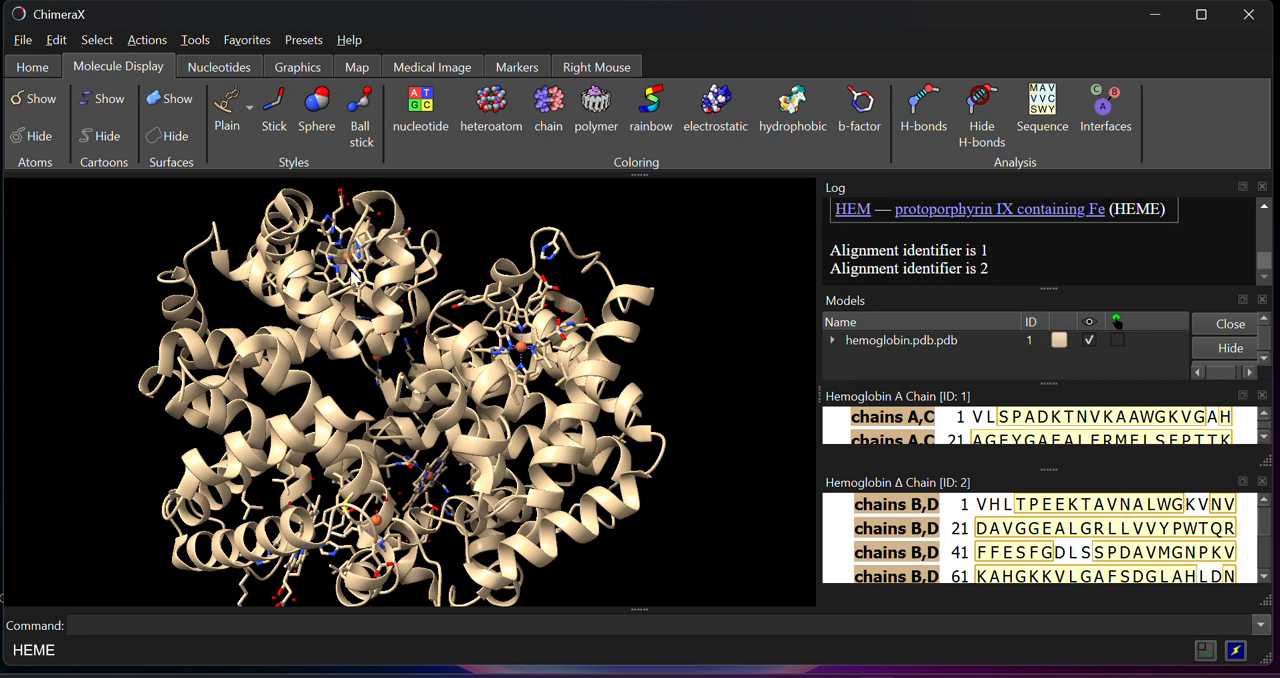
drag(355, 278, 390, 410)
scroll(384, 404, up, 5)
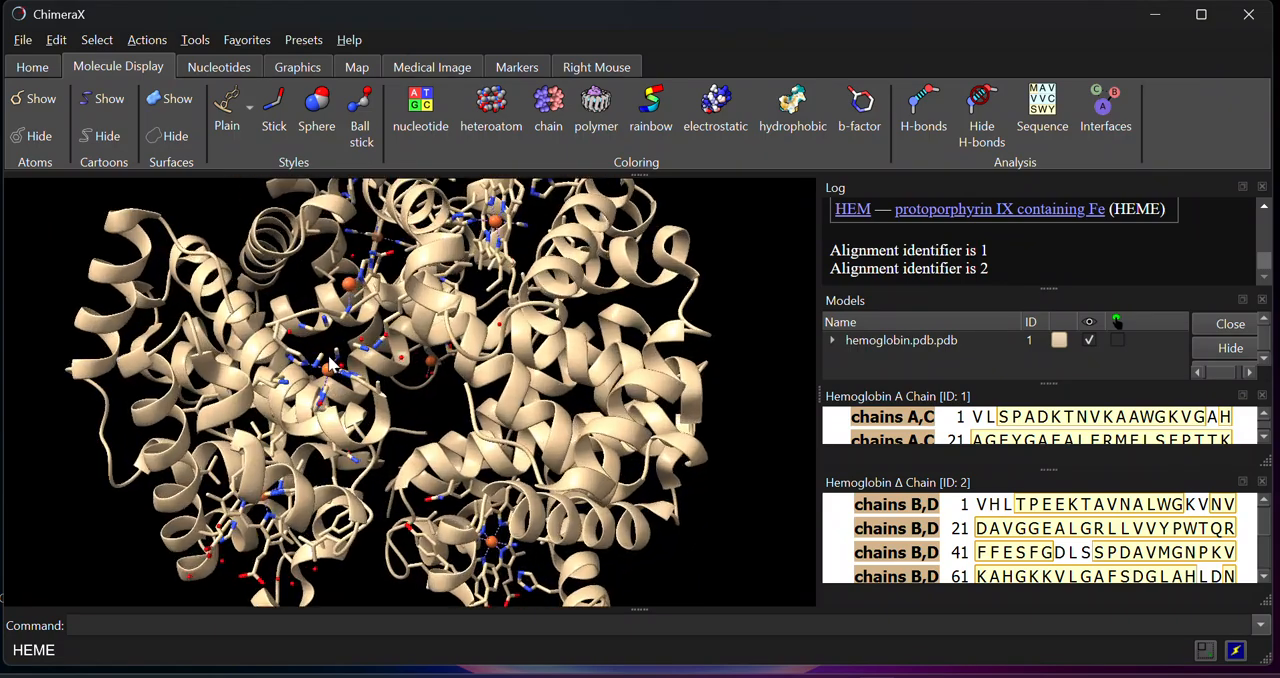
drag(377, 368, 421, 436)
scroll(482, 405, down, 2)
scroll(482, 405, down, 3)
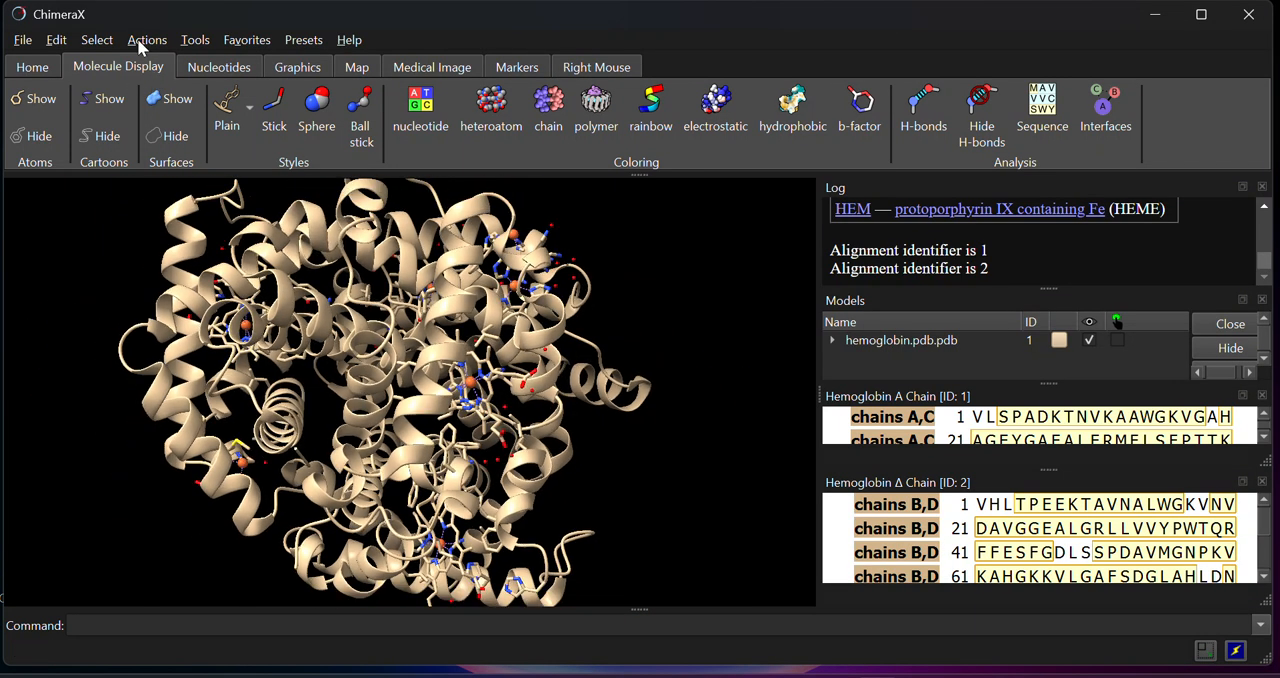
Select the ligand part of the structure and inspect where the selected molecules sit in the protein
click(98, 40)
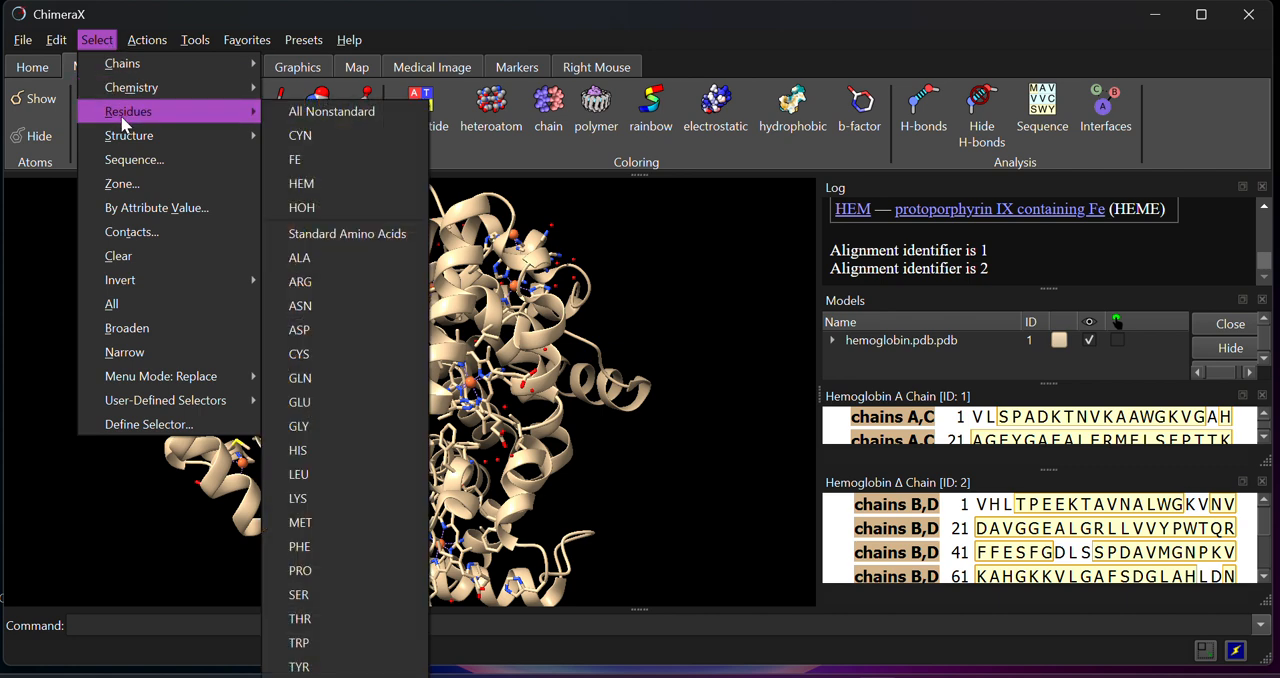
mouse_move(126, 136)
click(357, 184)
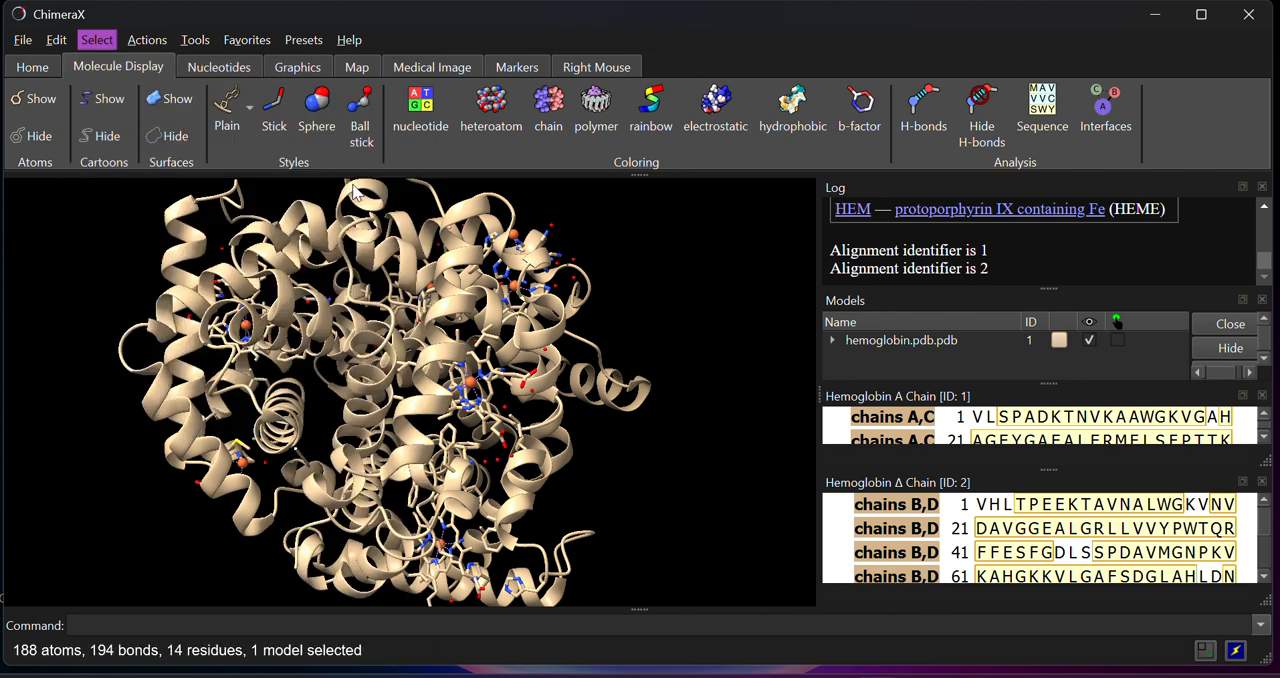
drag(456, 401, 410, 448)
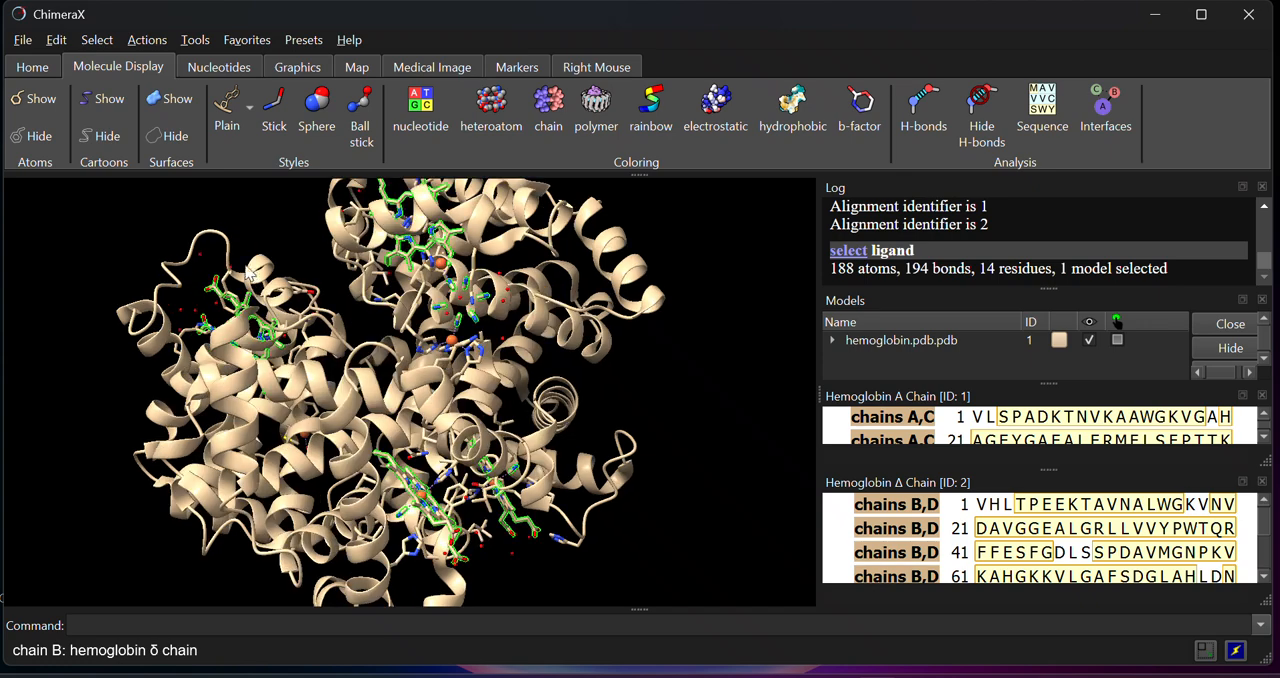
Hide the selected ligand atoms and show them again, inspecting them from another angle
click(38, 136)
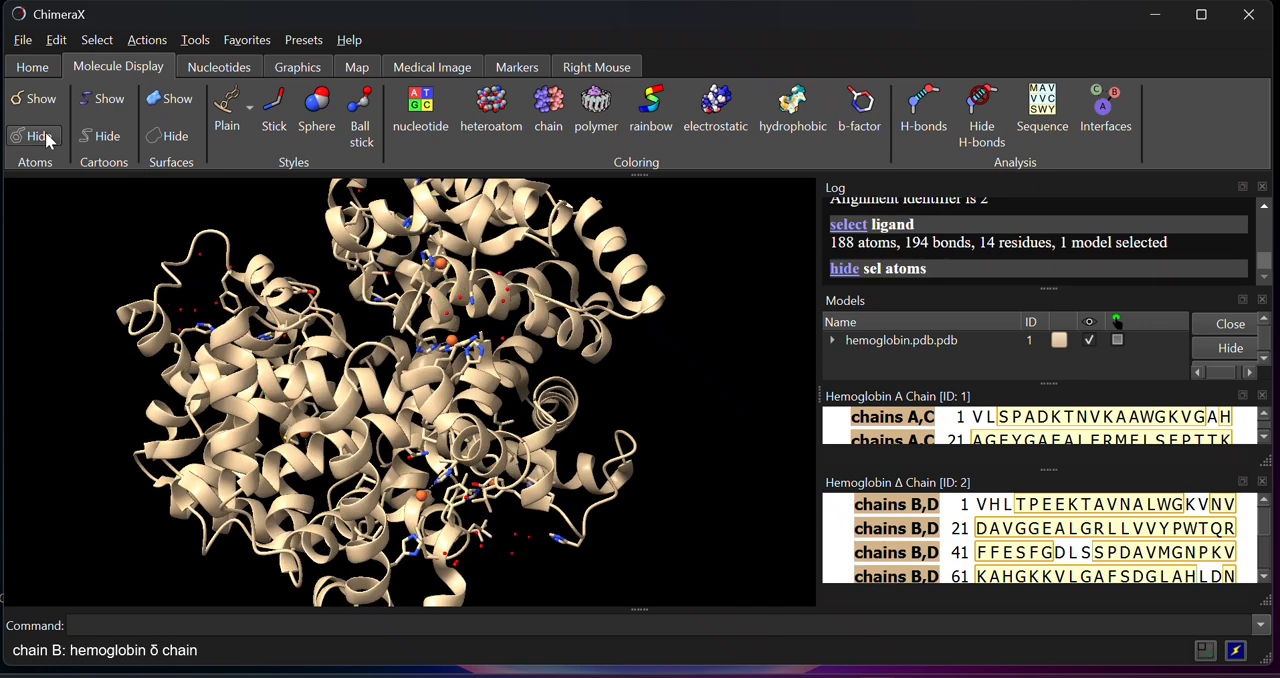
click(37, 98)
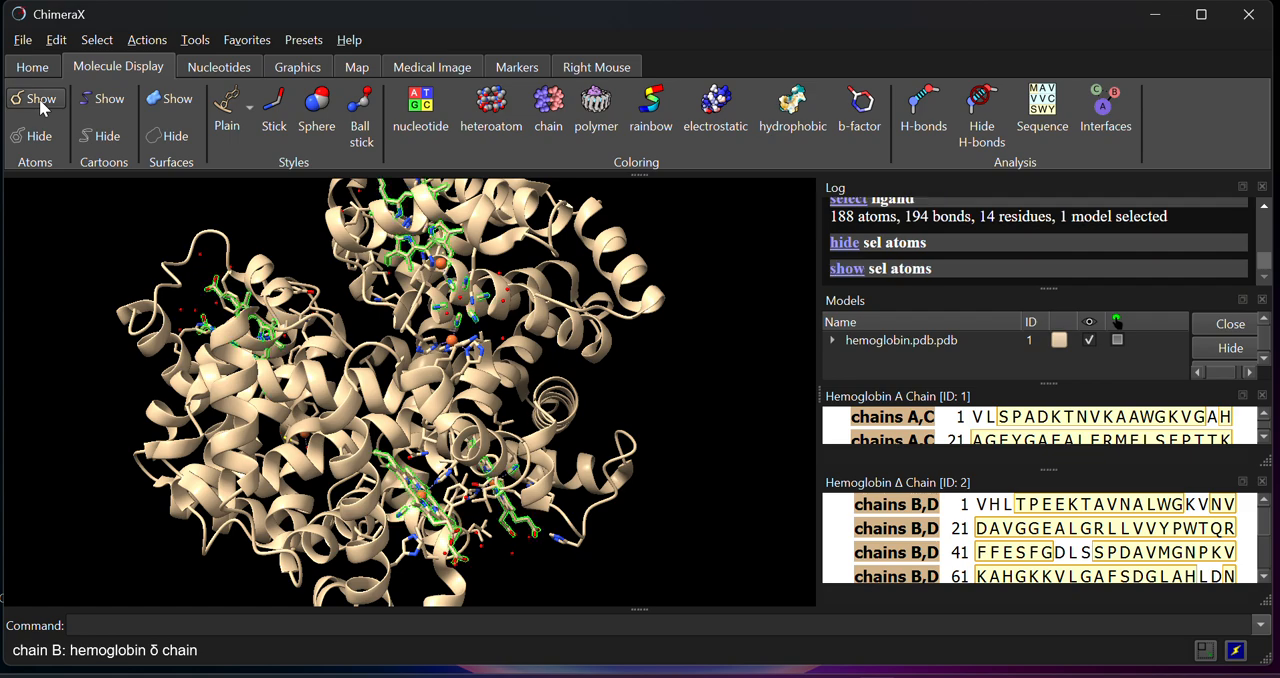
drag(483, 300, 583, 390)
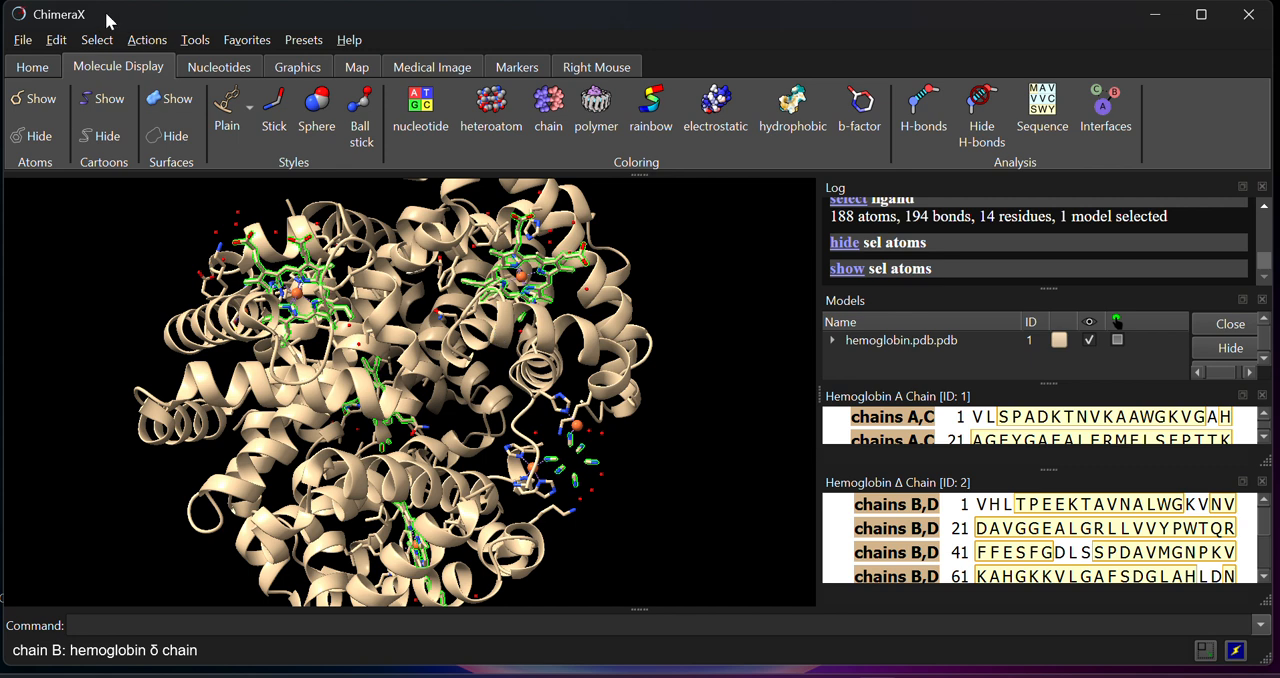
Select the backbone of the hemoglobin structure
click(96, 41)
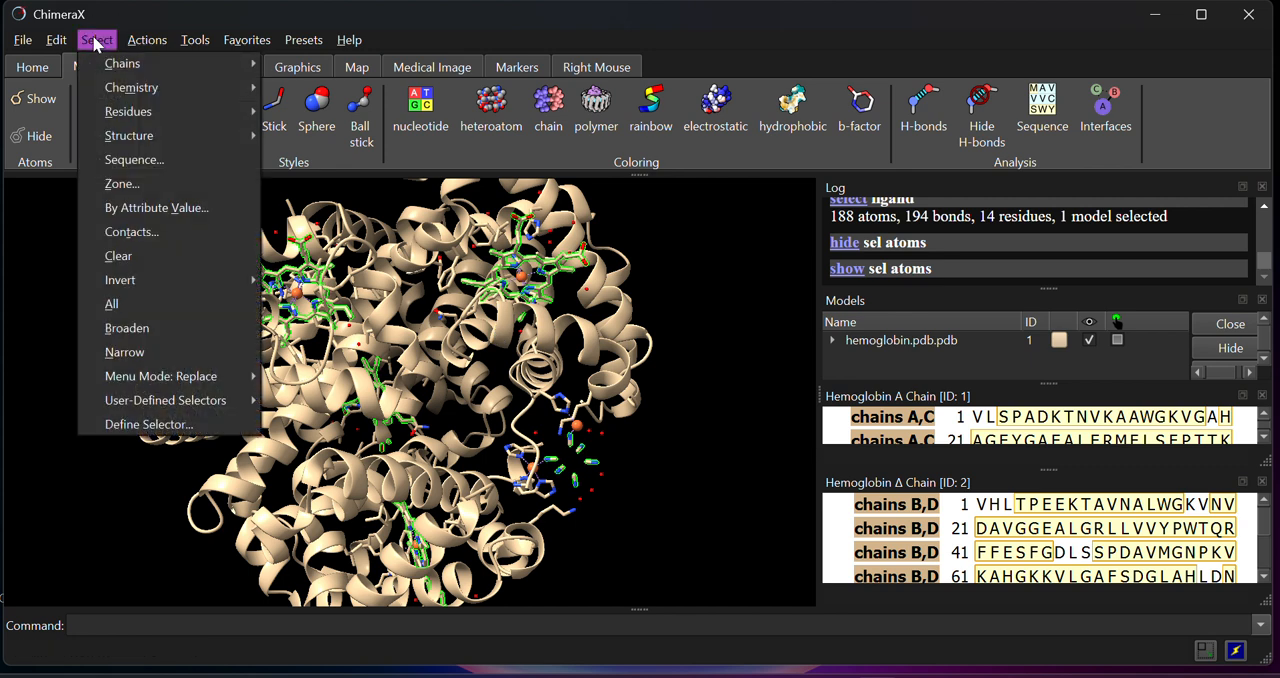
mouse_move(135, 136)
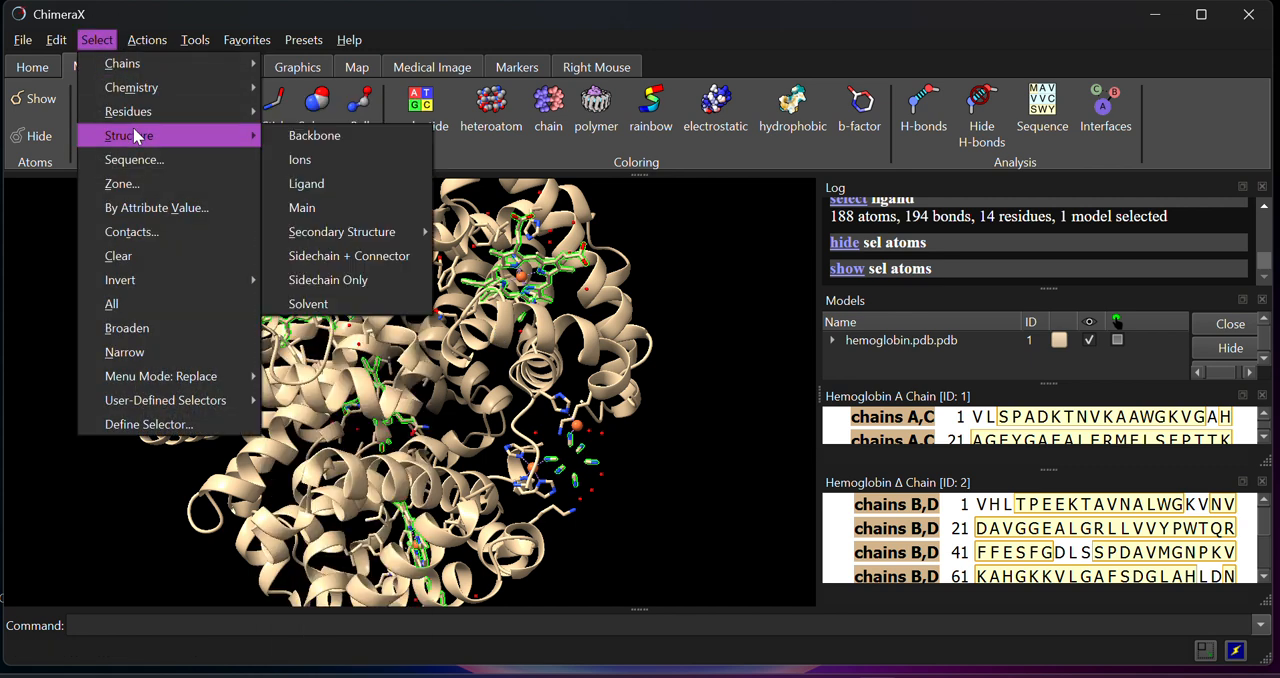
click(288, 136)
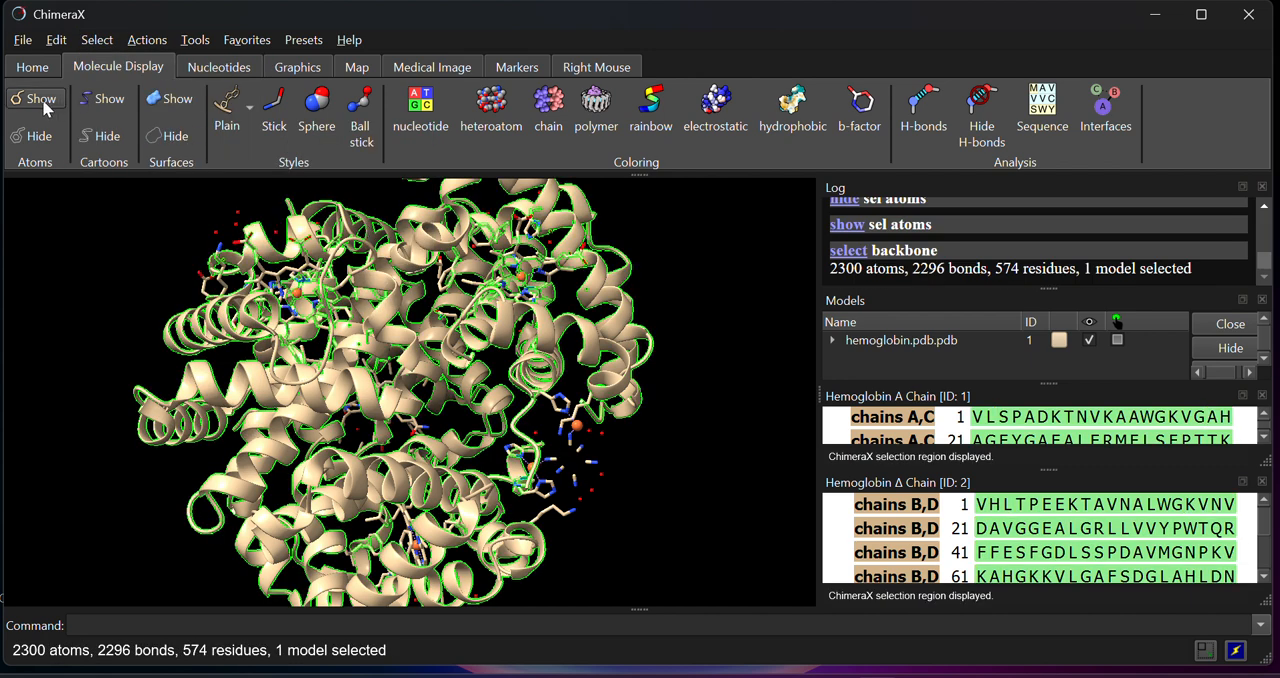
Hide the atoms, surfaces and cartoons of the selected backbone
click(40, 137)
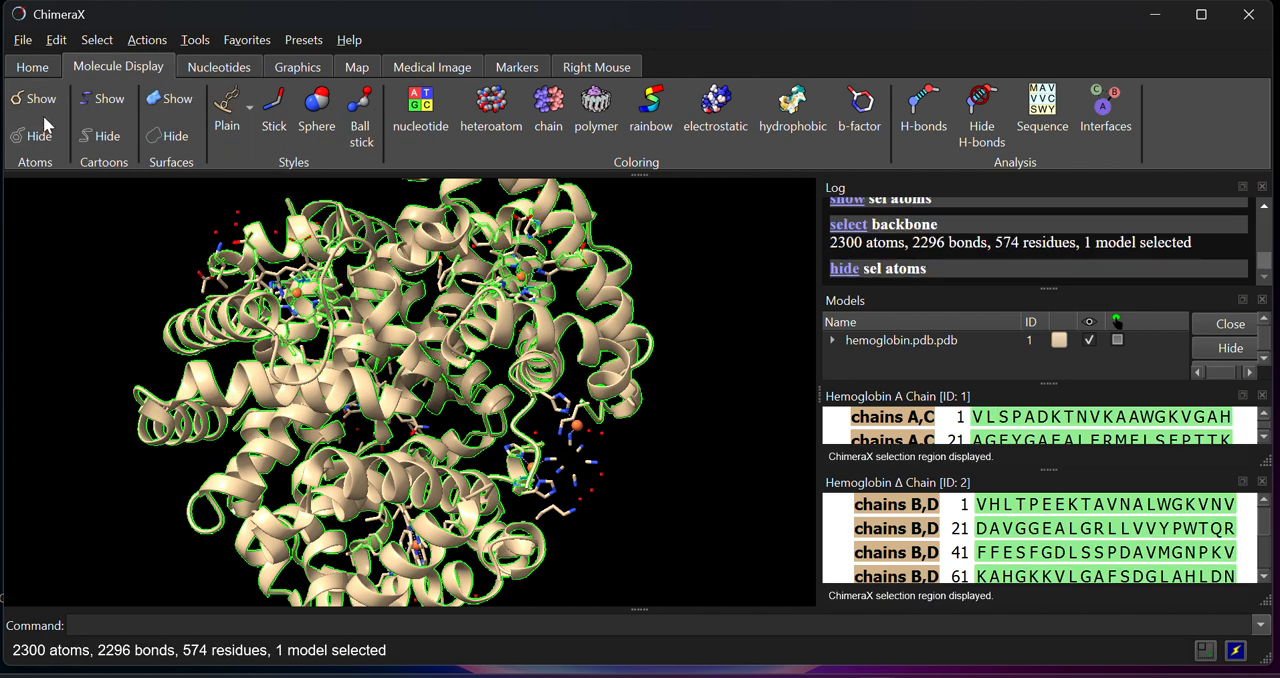
click(42, 140)
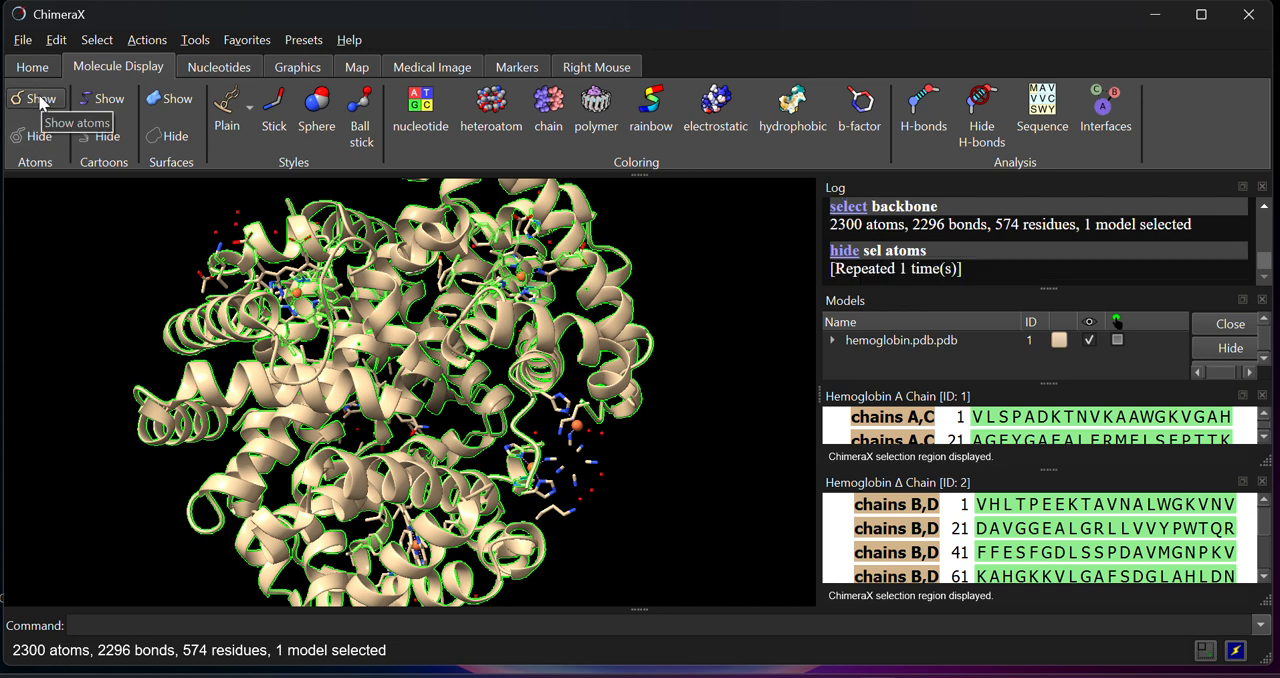
click(178, 137)
click(110, 138)
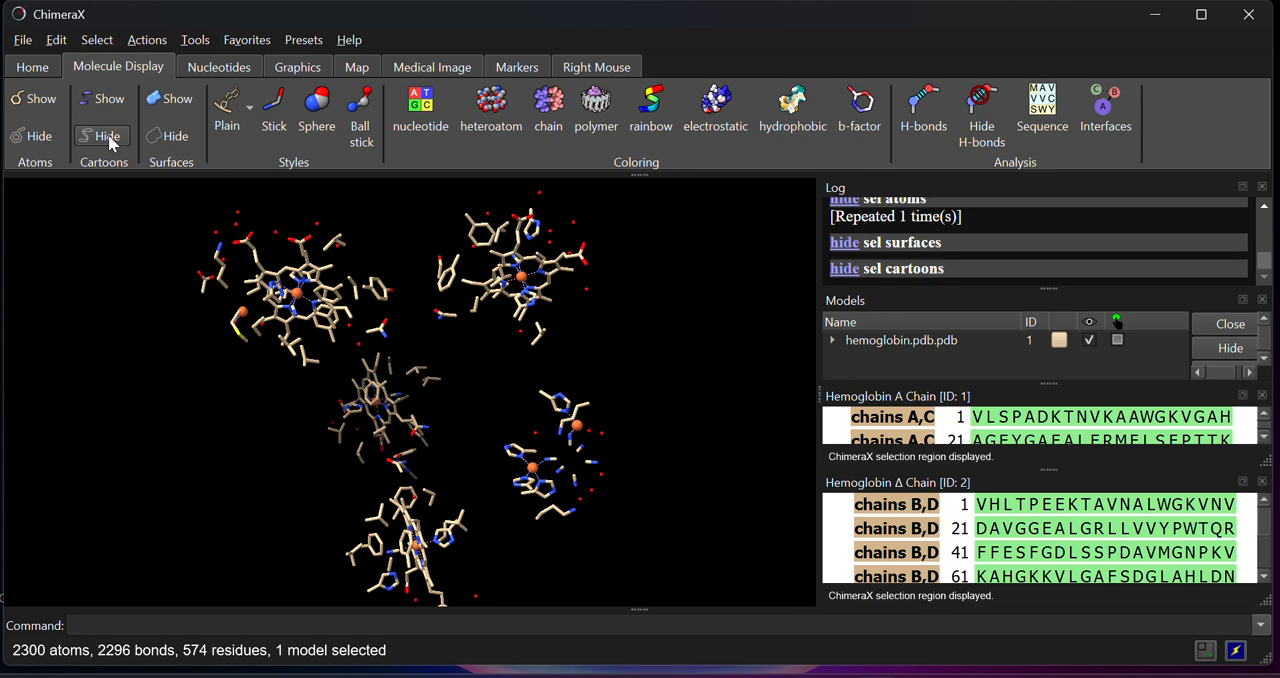
drag(345, 298, 575, 323)
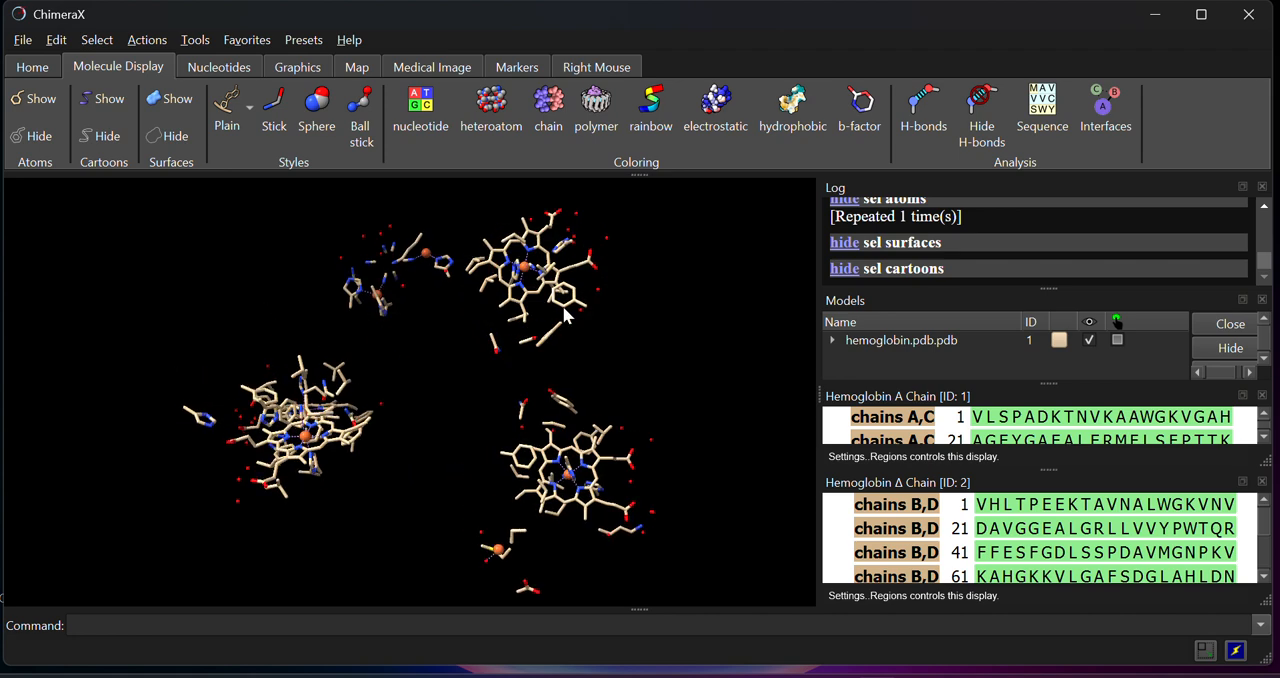
Select the ligand part of the structure and inspect the selected molecules from another angle
click(97, 40)
mouse_move(134, 145)
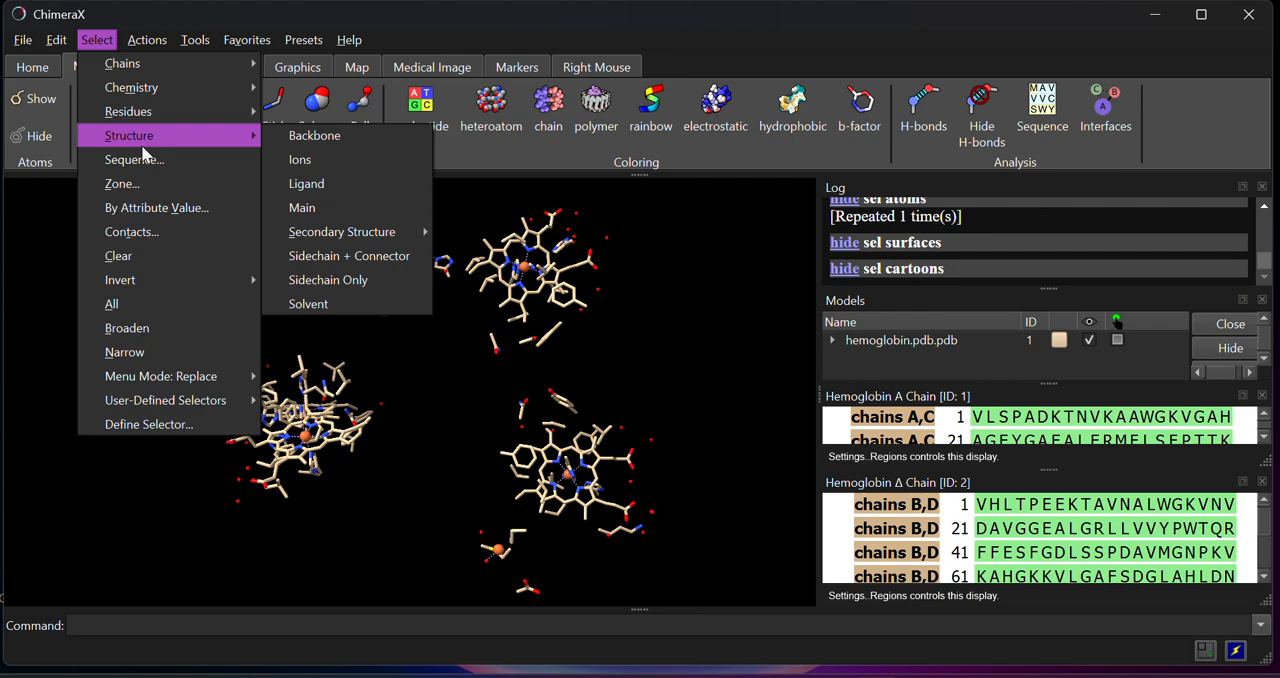
click(319, 184)
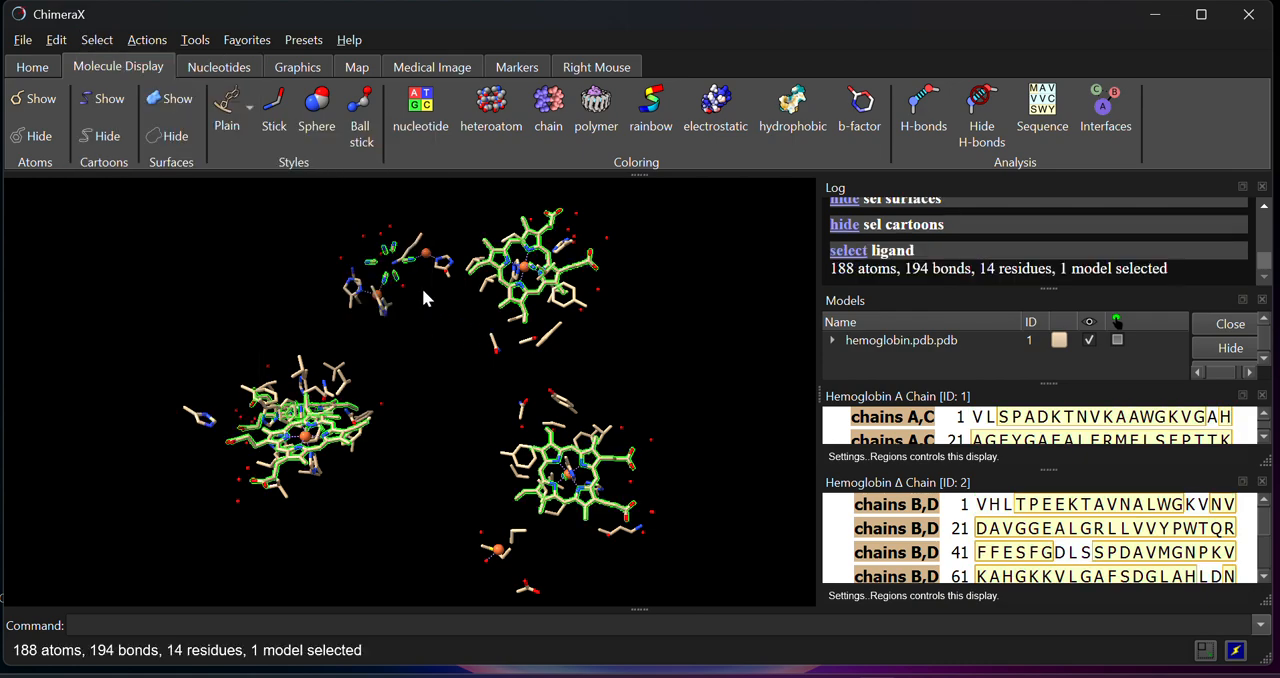
drag(422, 288, 406, 374)
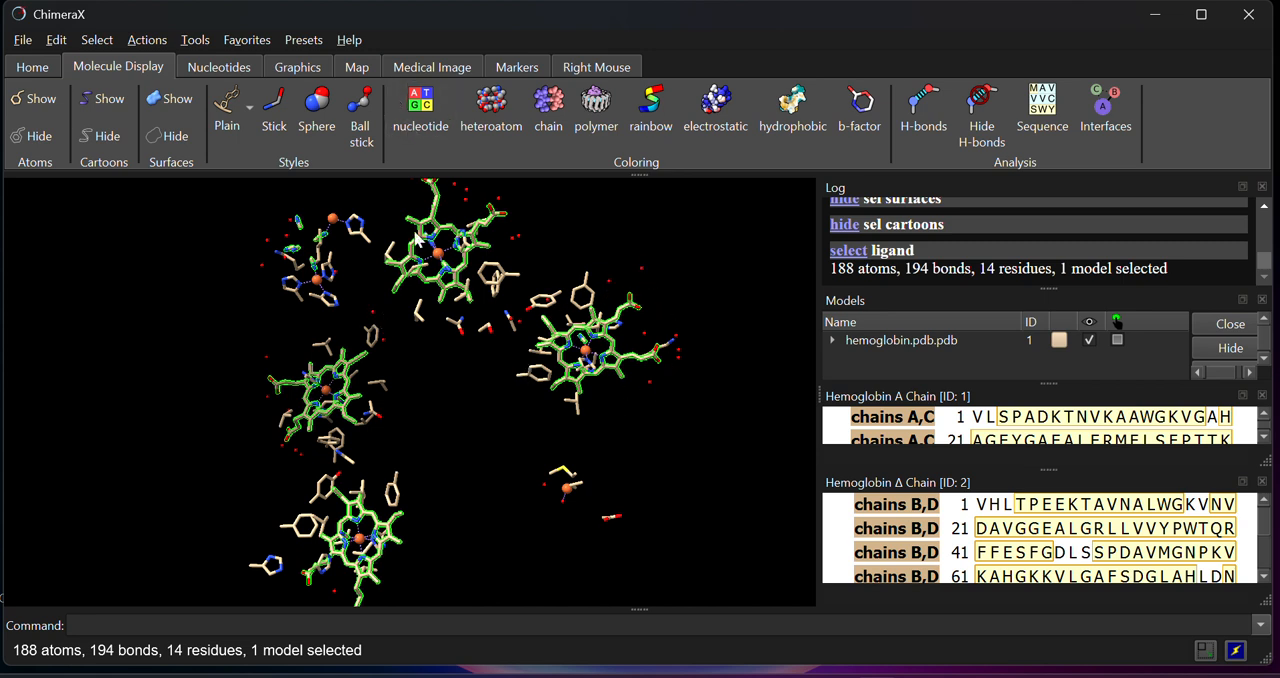
Label the selected ligand residues with their names
click(153, 44)
mouse_move(180, 158)
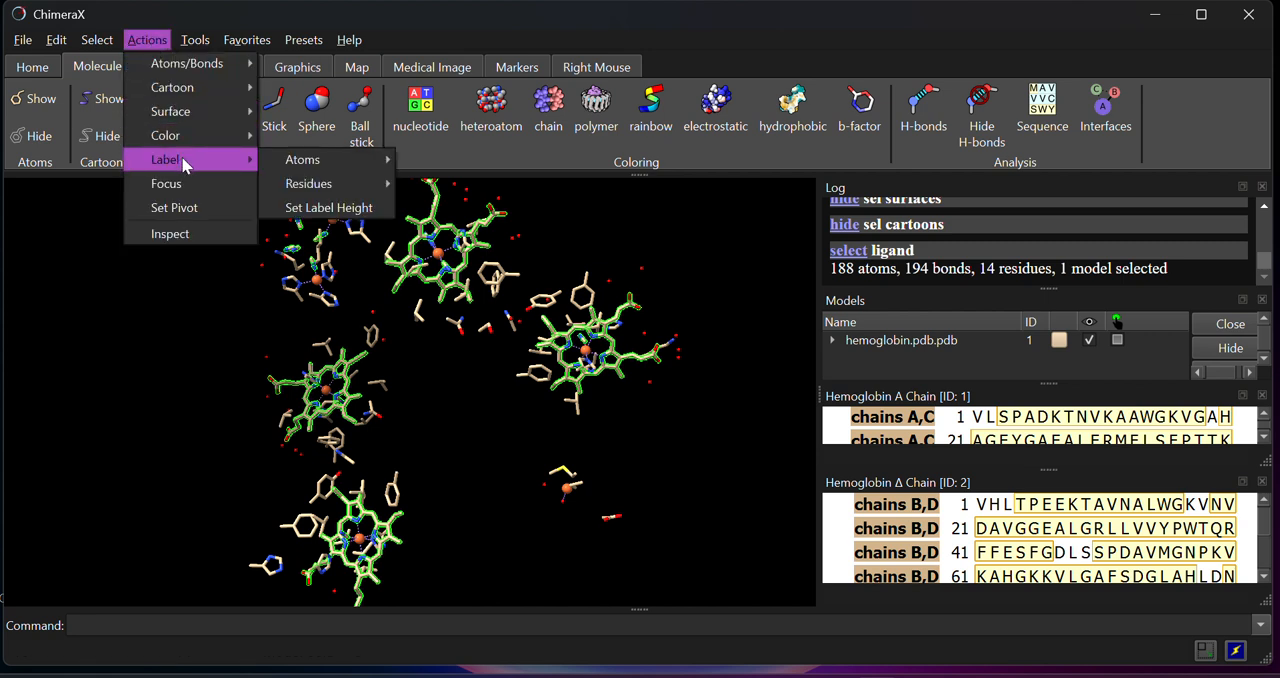
mouse_move(320, 183)
click(425, 186)
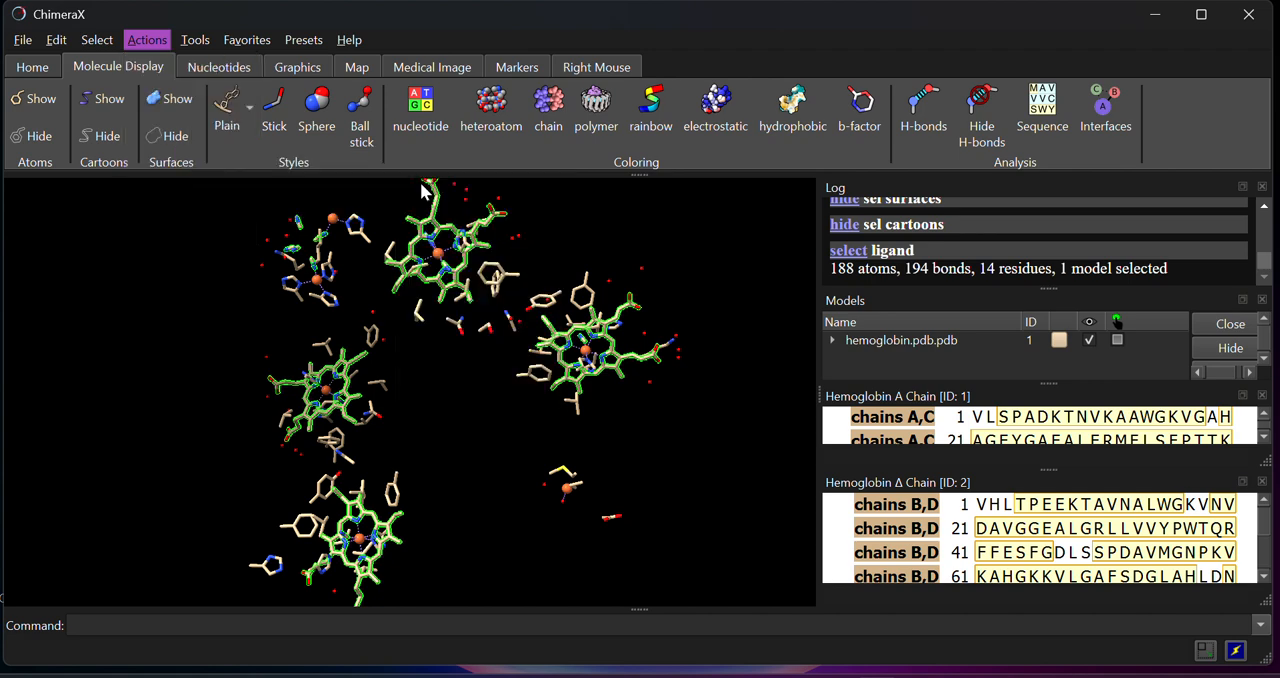
Examine the labelled ligands up close from several angles, comparing the heme groups with the smaller molecules around the iron atoms
scroll(590, 368, up, 2)
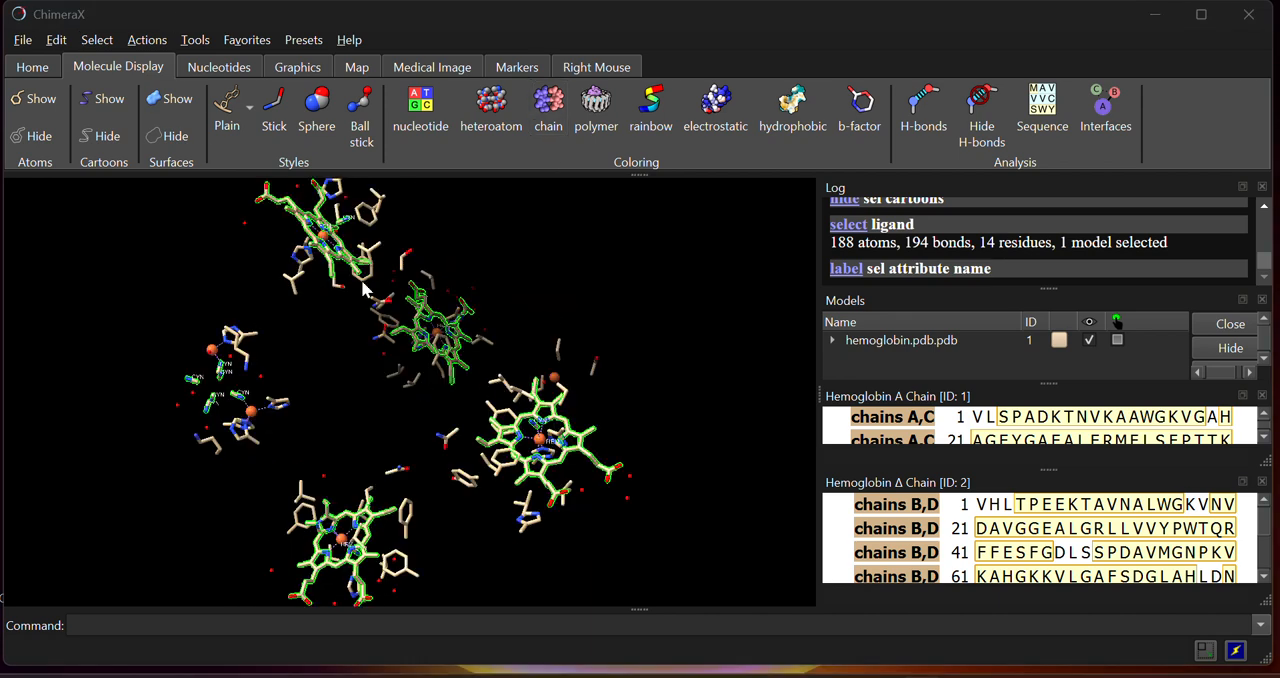
drag(424, 336, 437, 371)
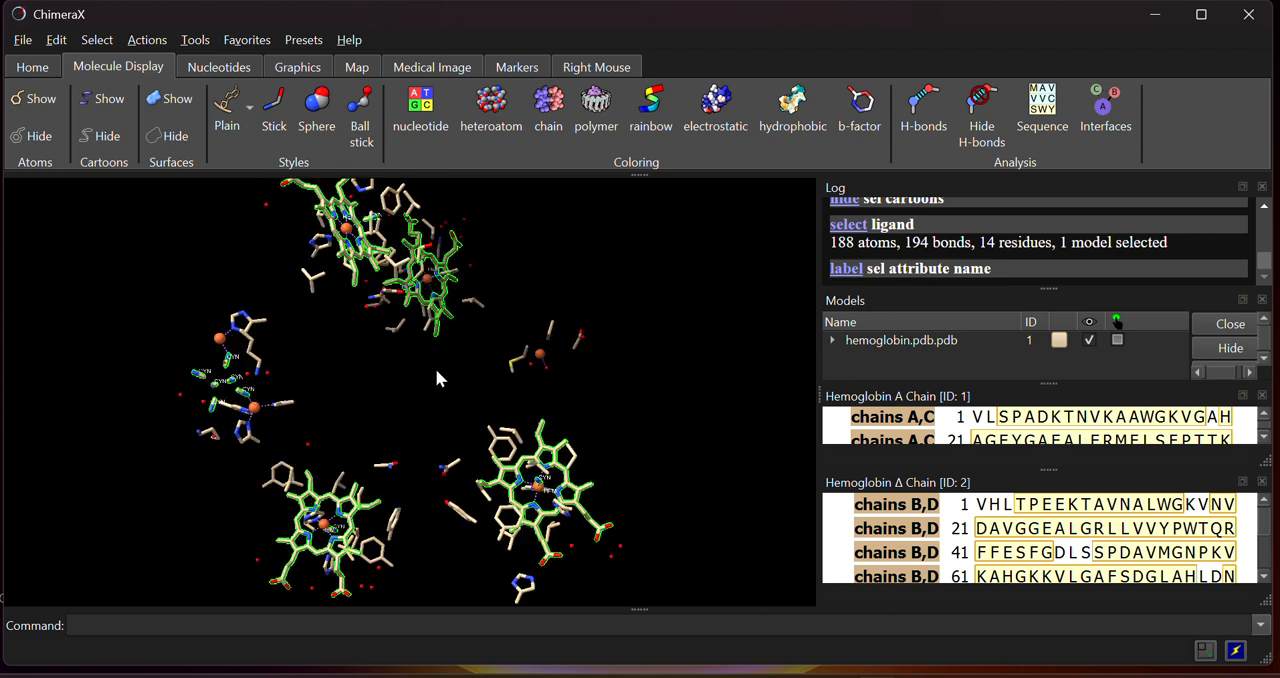
scroll(435, 368, up, 8)
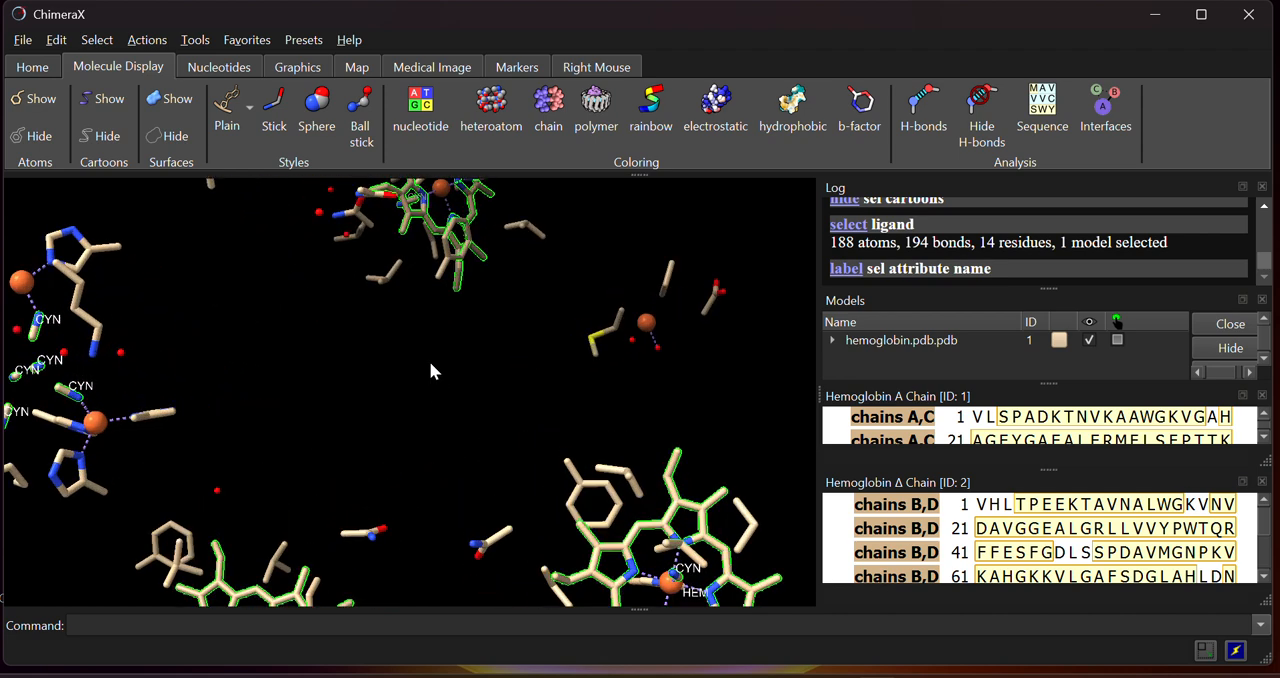
drag(419, 355, 329, 338)
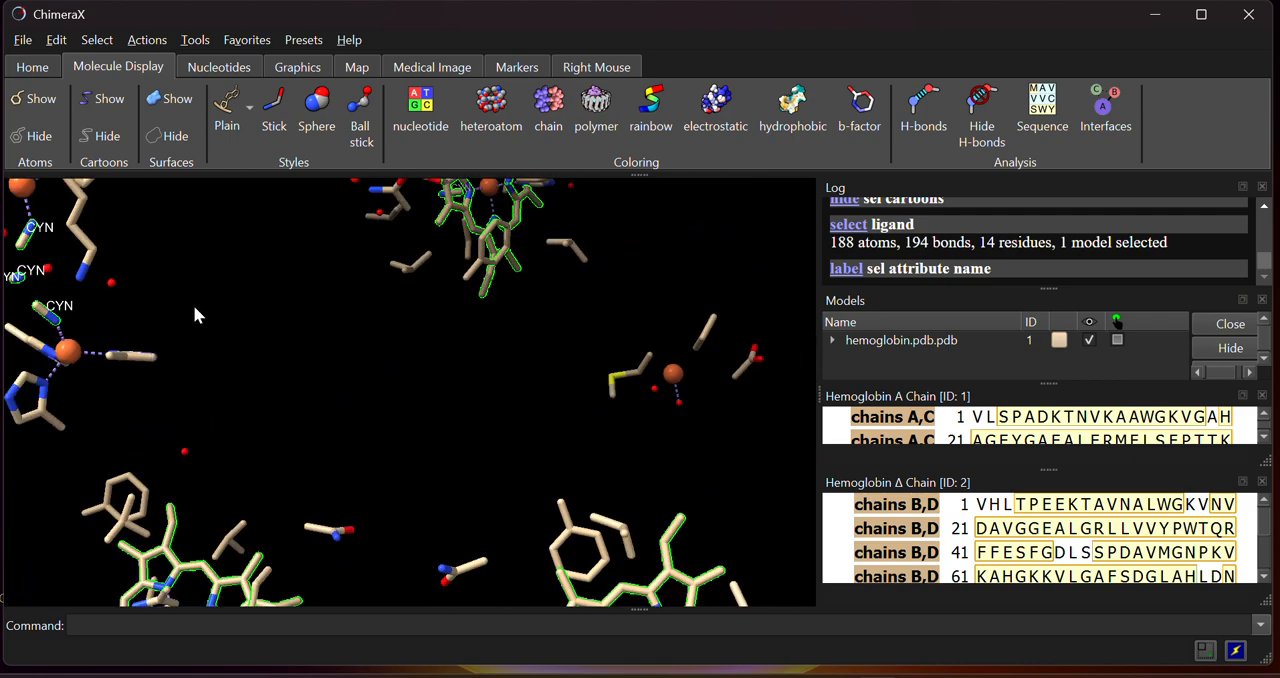
drag(196, 315, 370, 406)
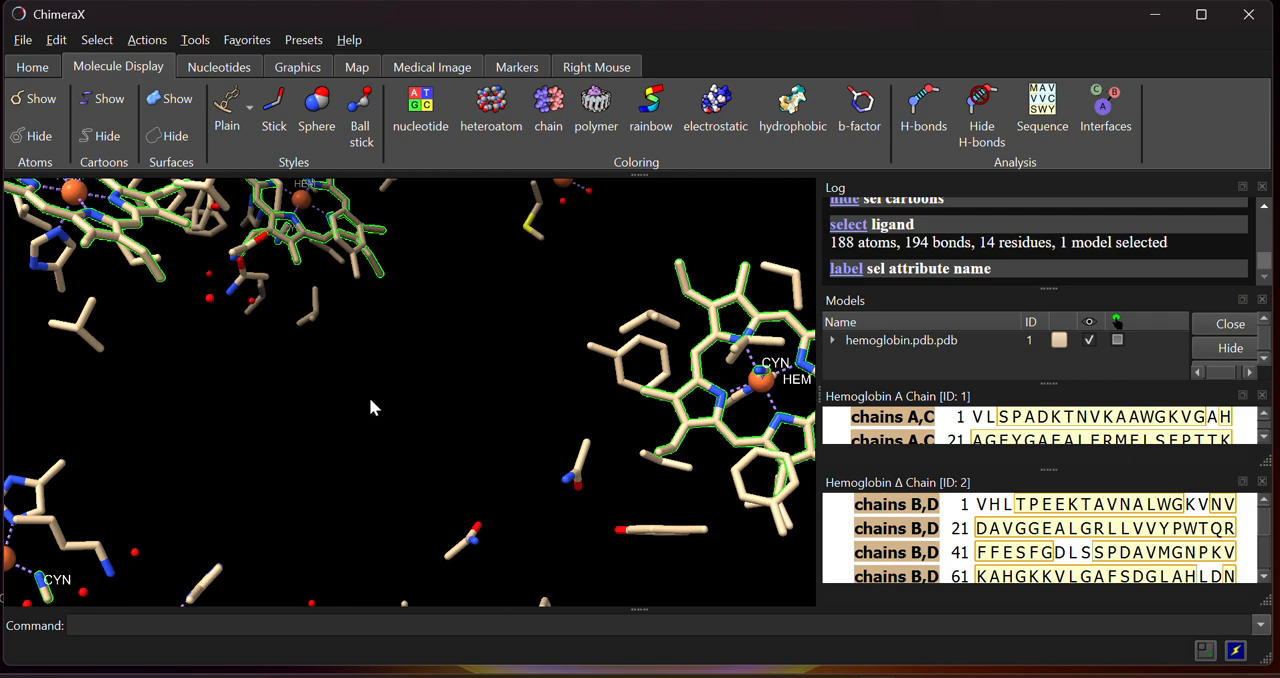
drag(344, 365, 329, 397)
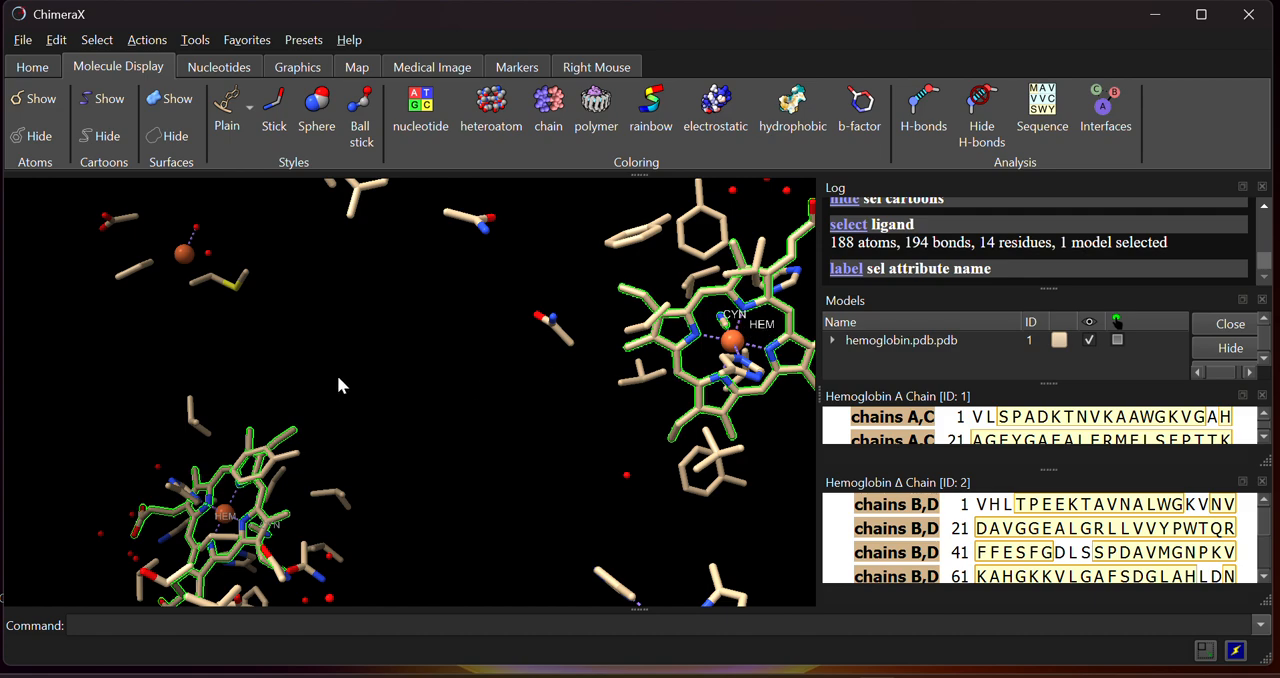
drag(337, 375, 507, 381)
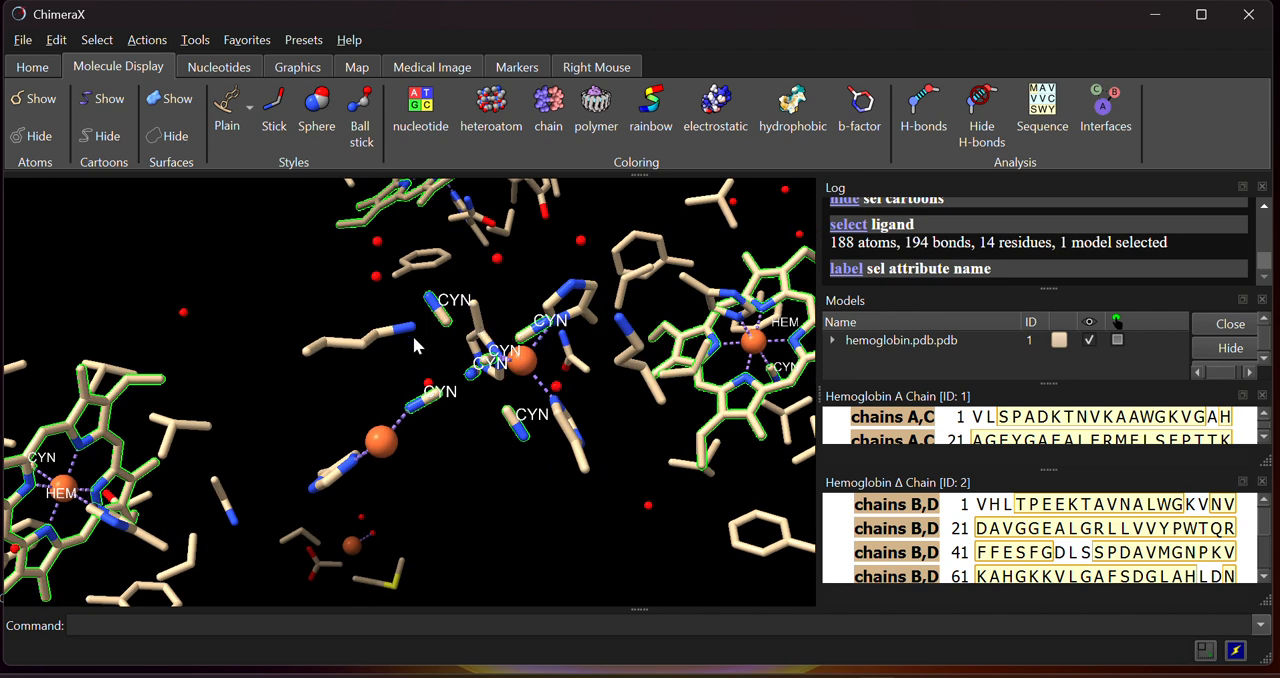
mouse_move(499, 265)
drag(508, 392, 458, 395)
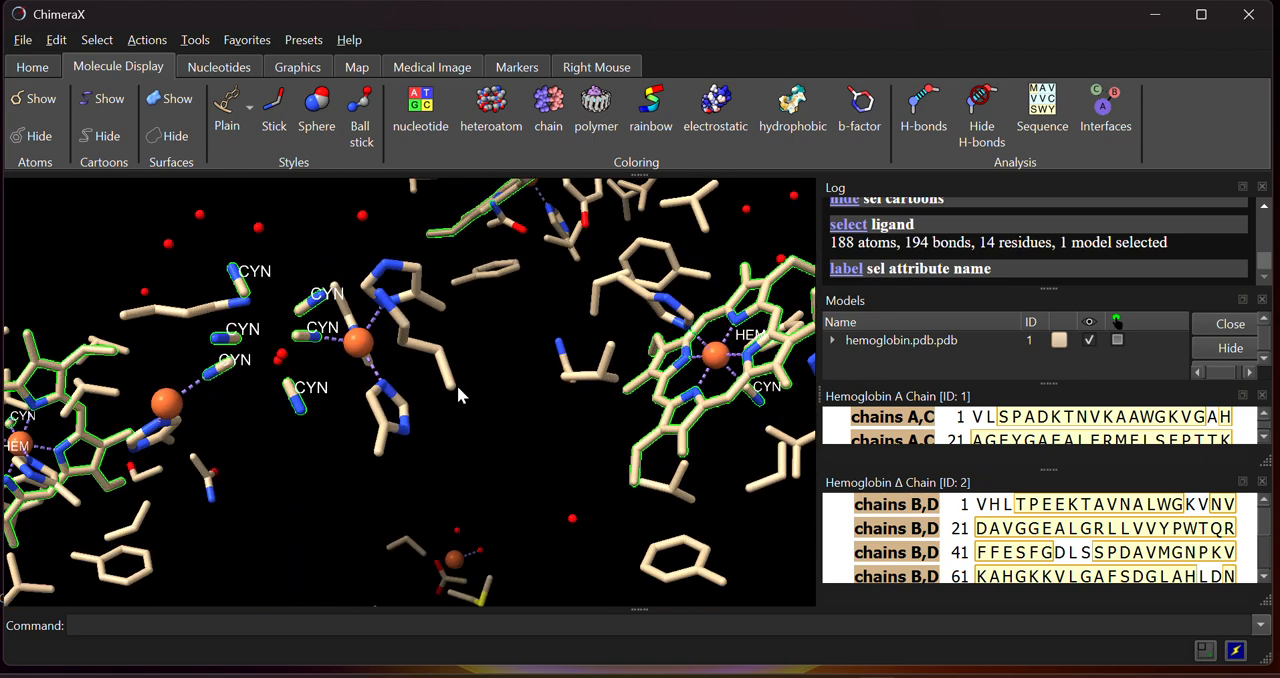
click(35, 70)
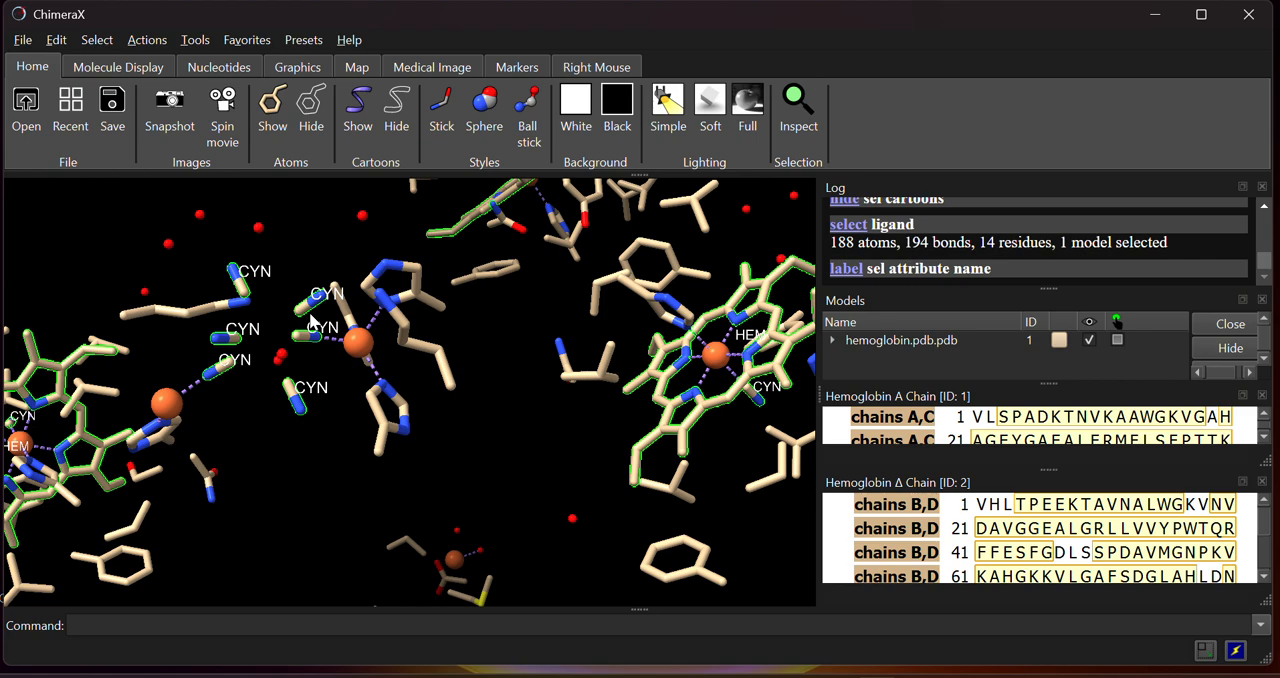
mouse_move(313, 322)
mouse_down()
mouse_move(370, 390)
mouse_move(328, 311)
mouse_up()
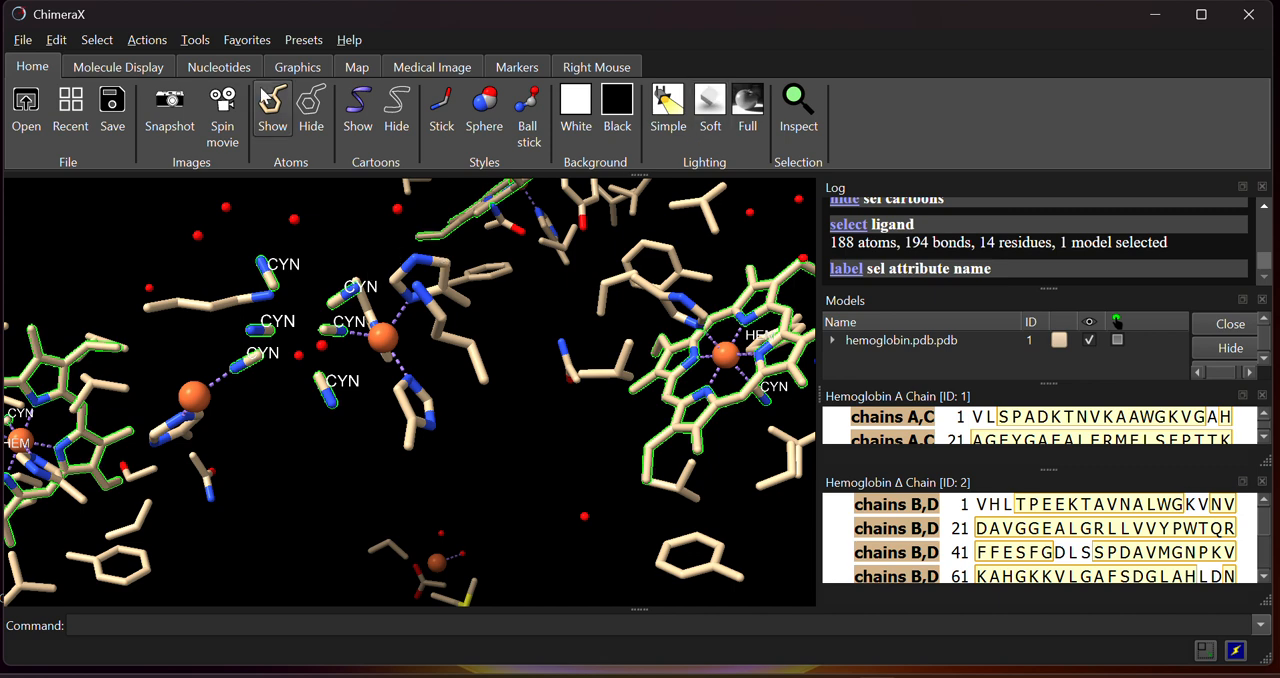
Try the cartoon and surface displays on the selected ligands, and hide the surfaces again
click(96, 70)
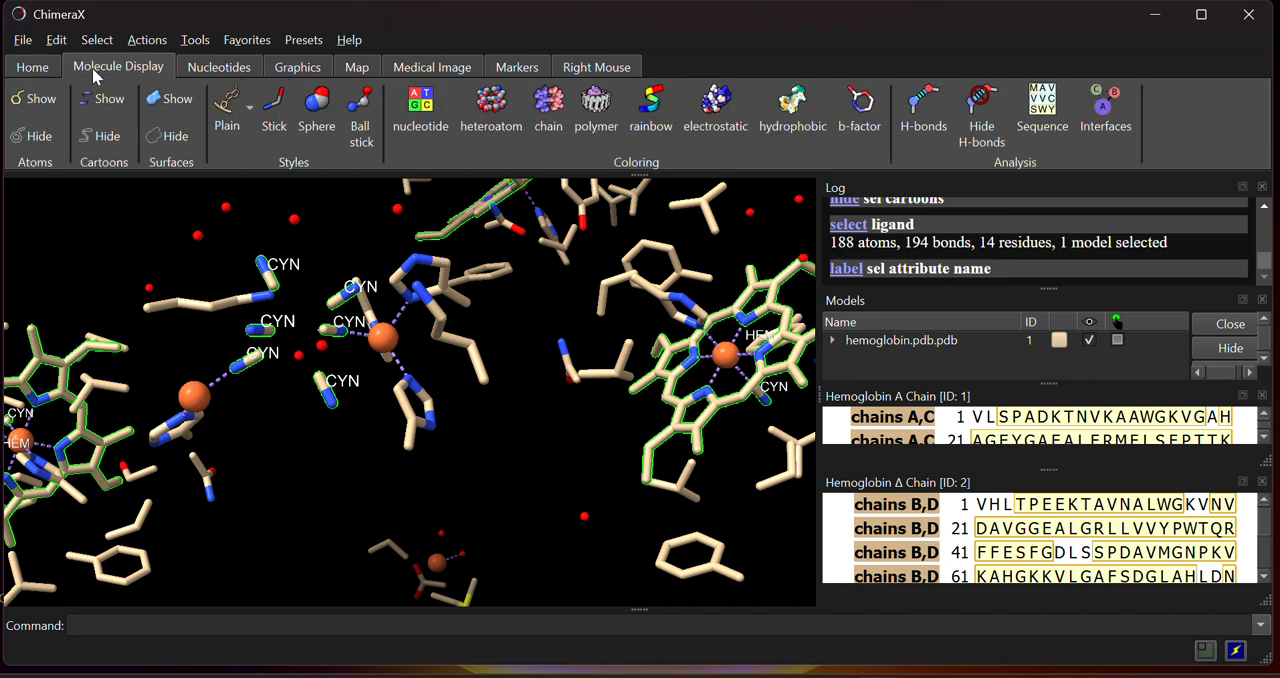
click(105, 99)
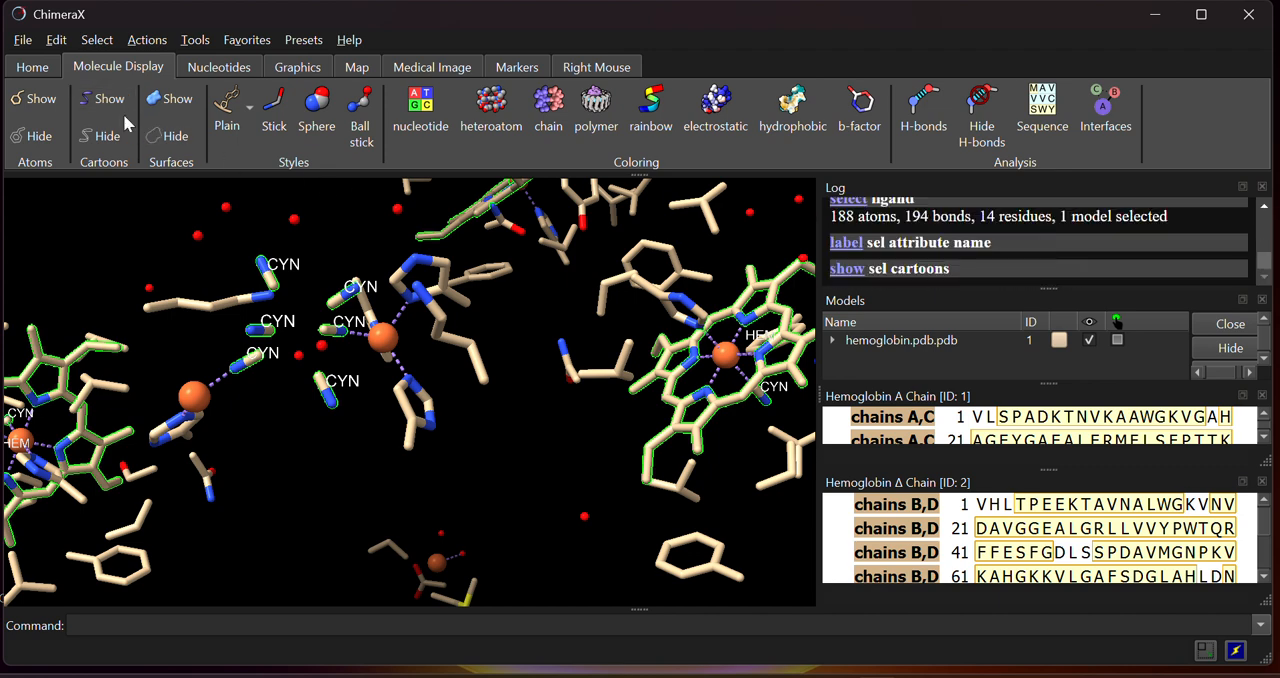
scroll(383, 375, down, 5)
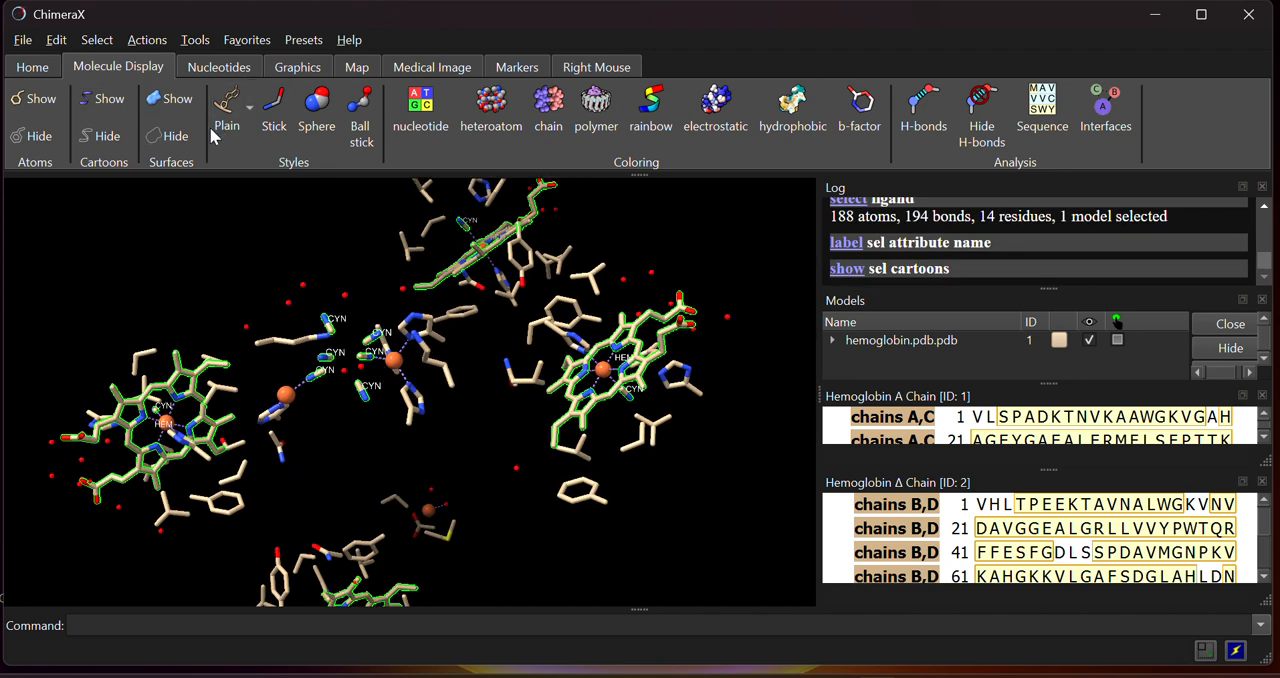
click(172, 99)
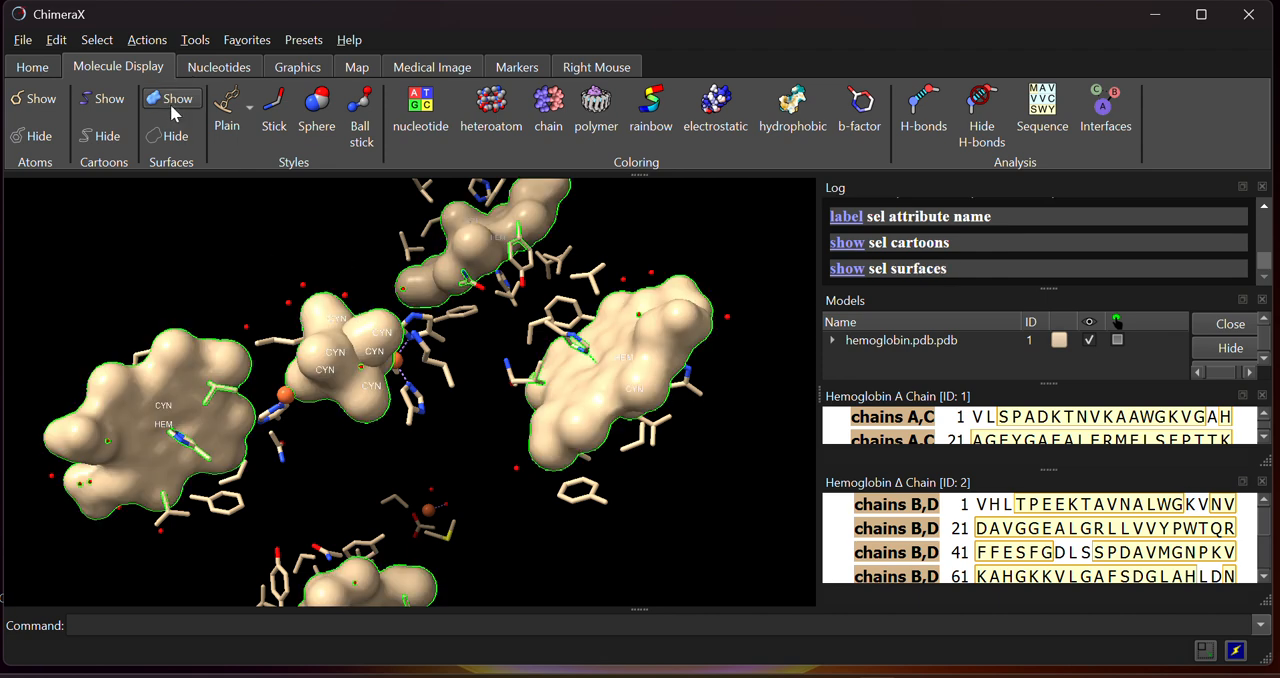
click(184, 143)
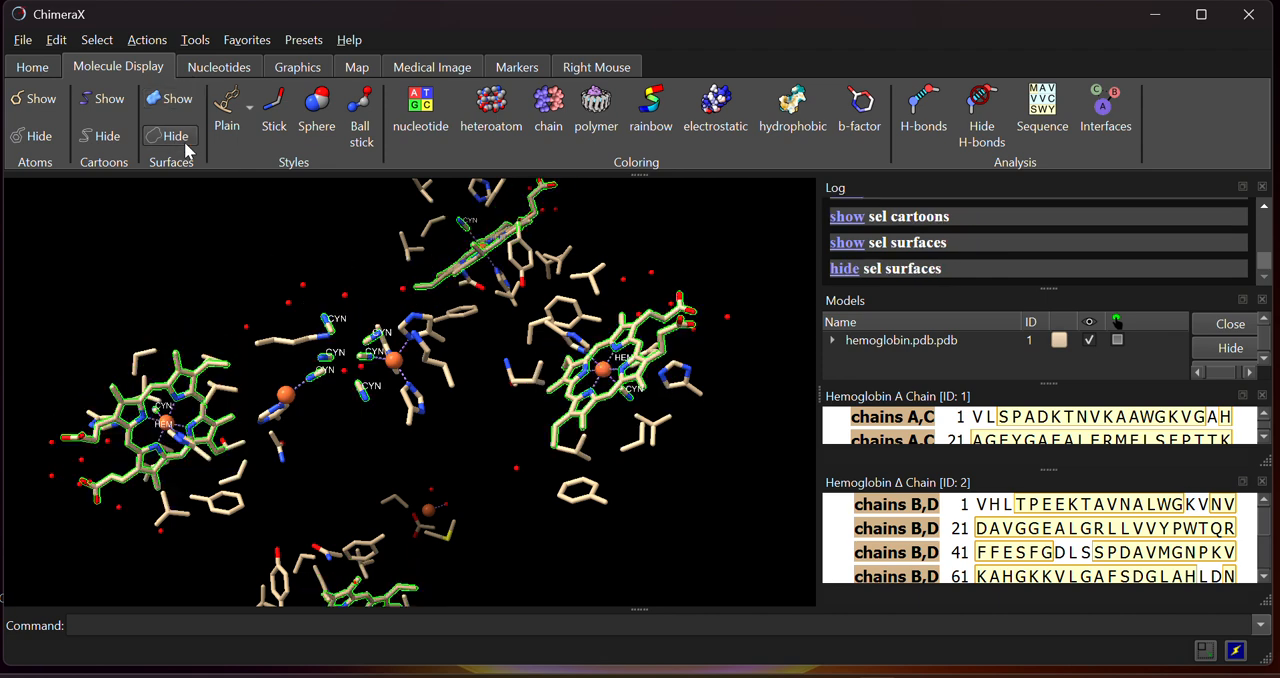
Hide the atoms of the selected ligands
click(36, 99)
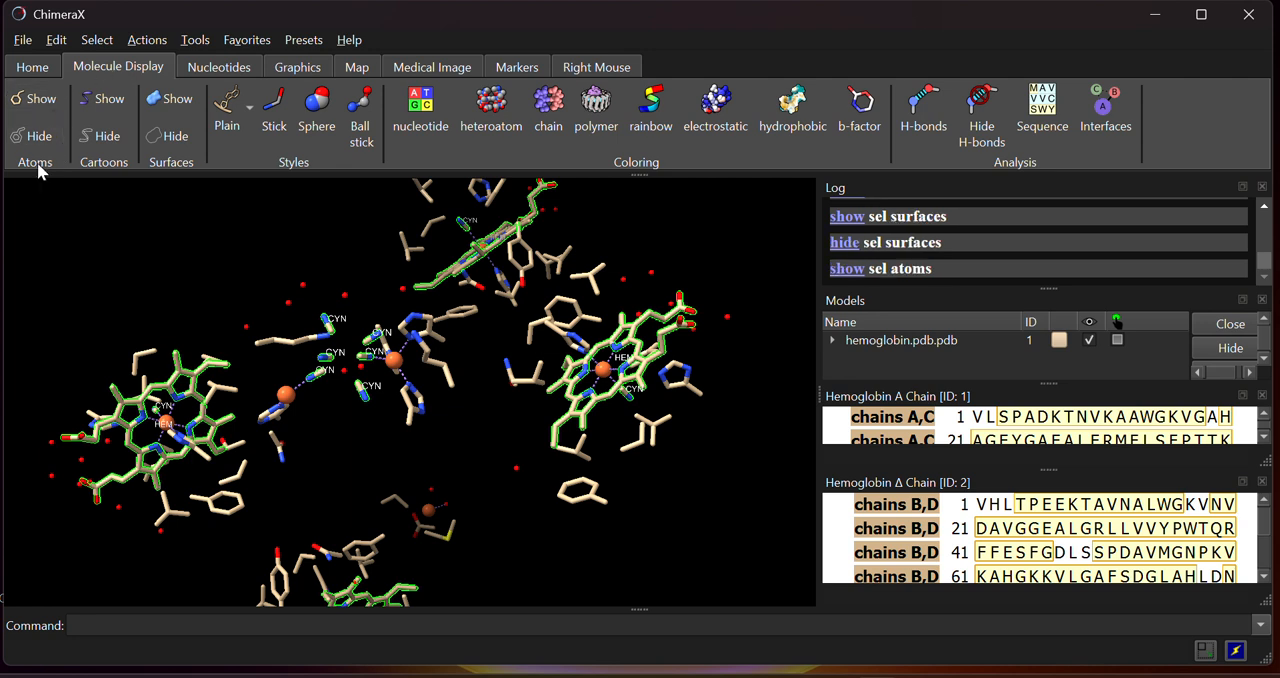
click(39, 137)
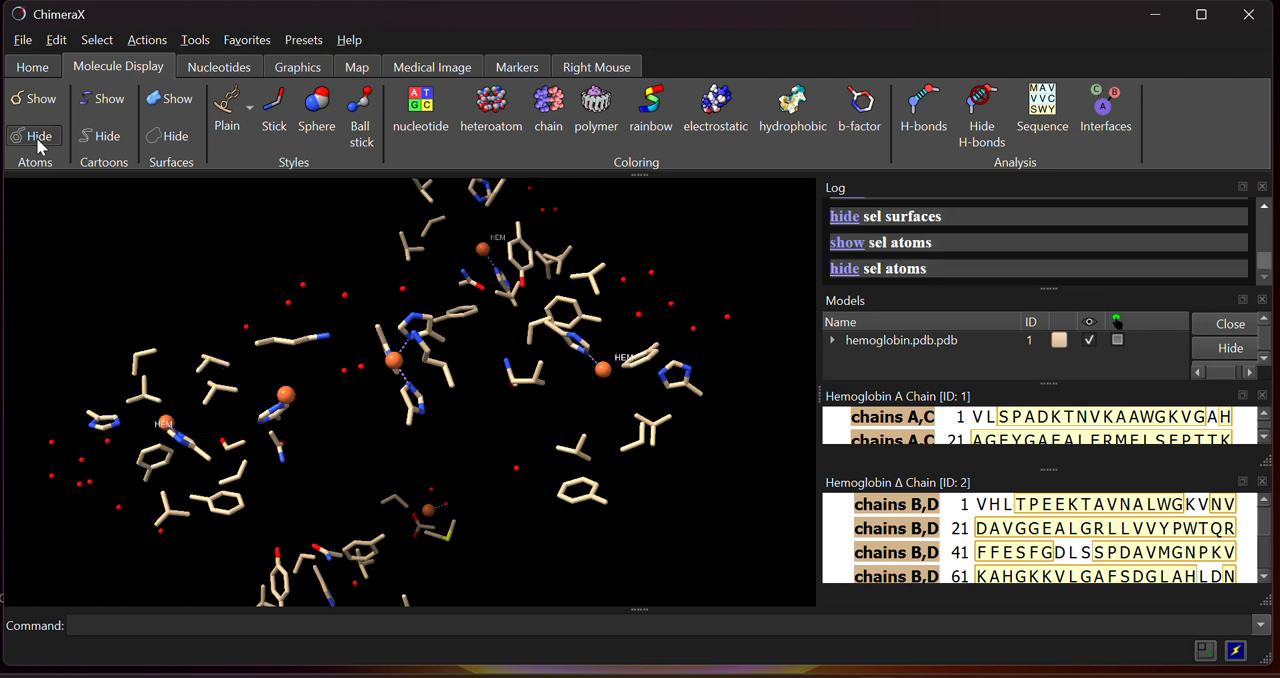
click(38, 141)
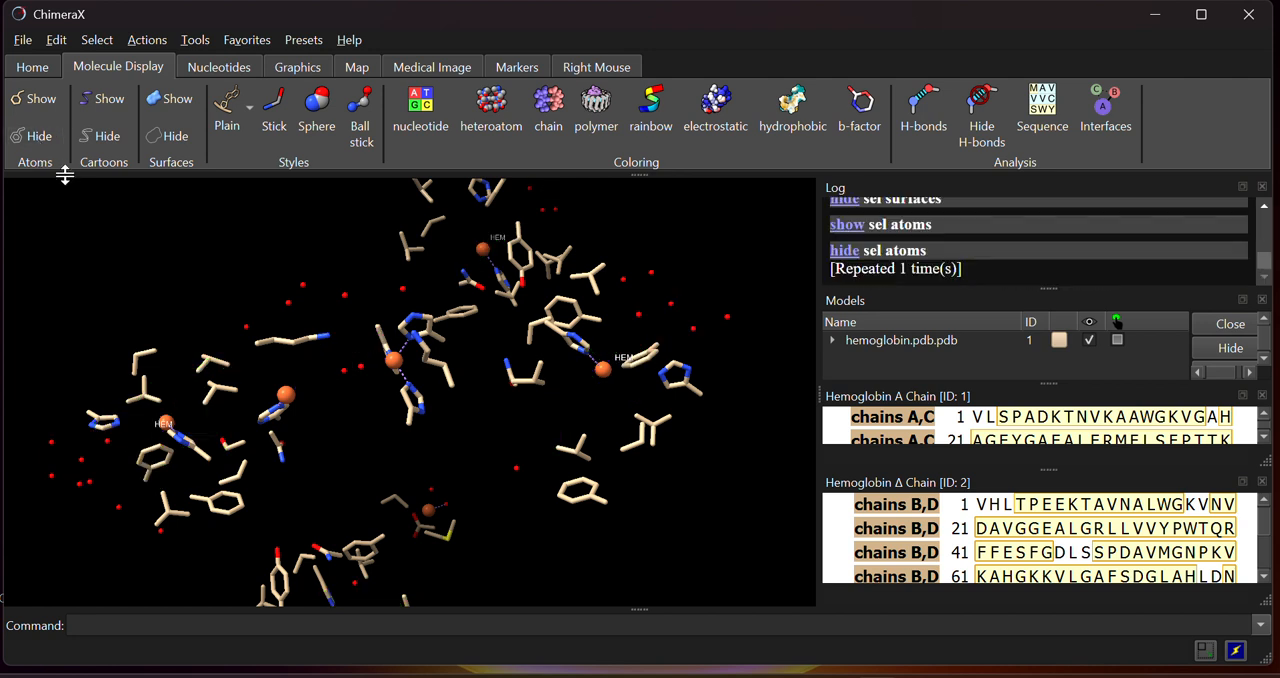
Select the backbone of the structure and display its atoms and cartoons
click(107, 45)
mouse_move(143, 120)
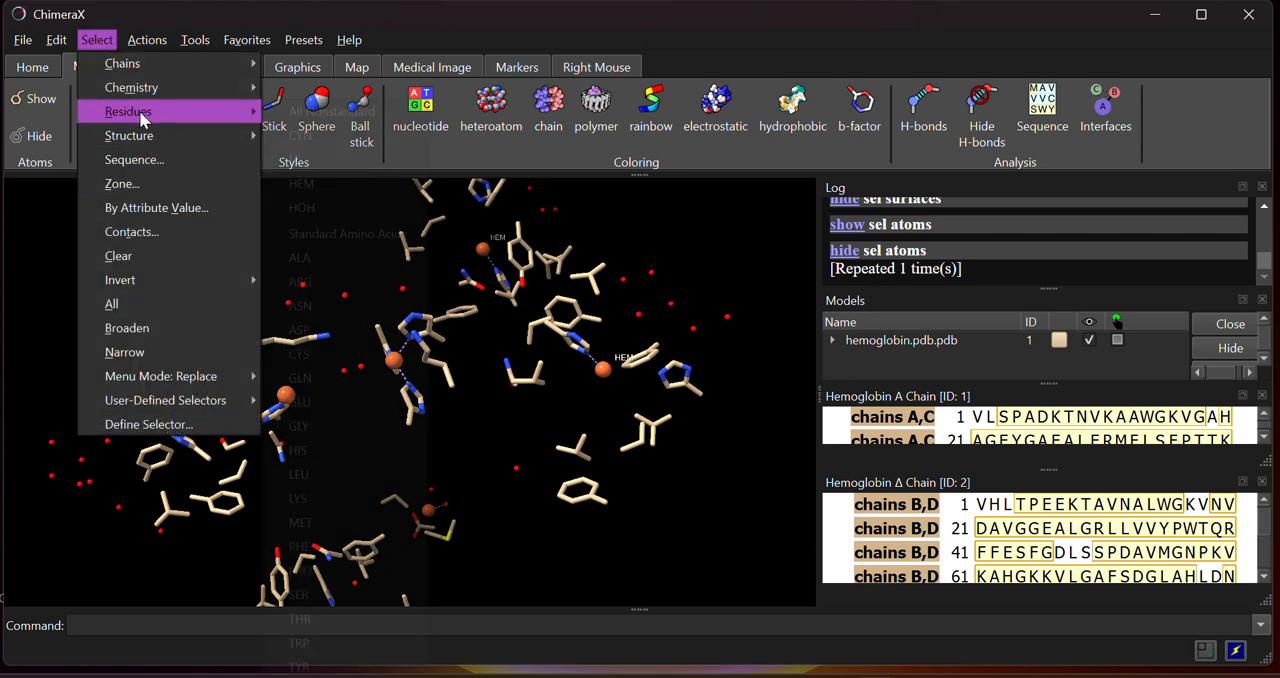
click(356, 134)
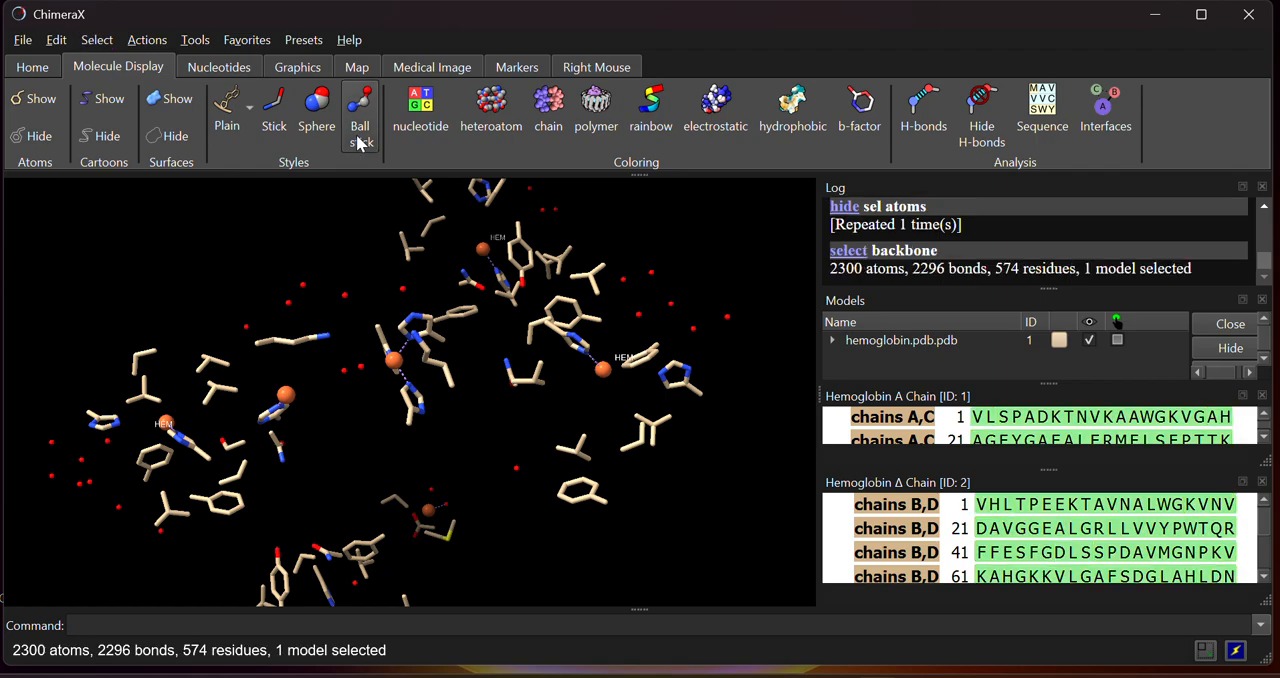
click(36, 99)
drag(331, 317, 285, 388)
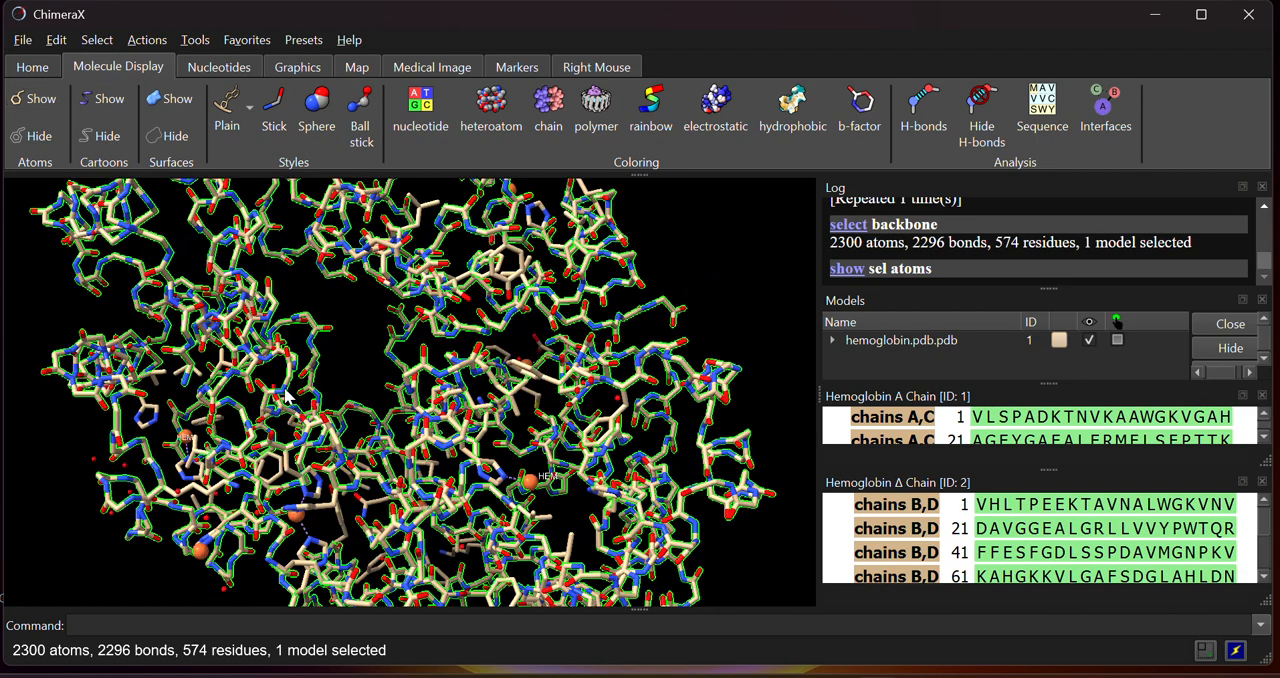
click(104, 98)
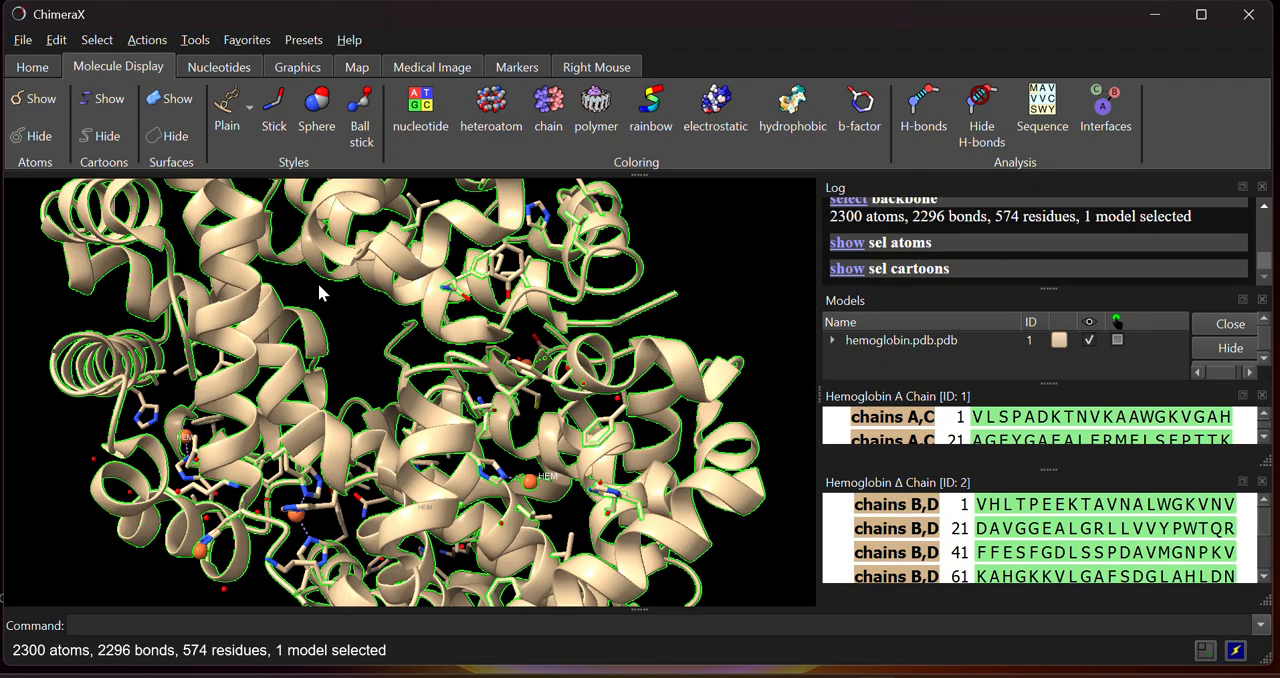
drag(323, 289, 380, 237)
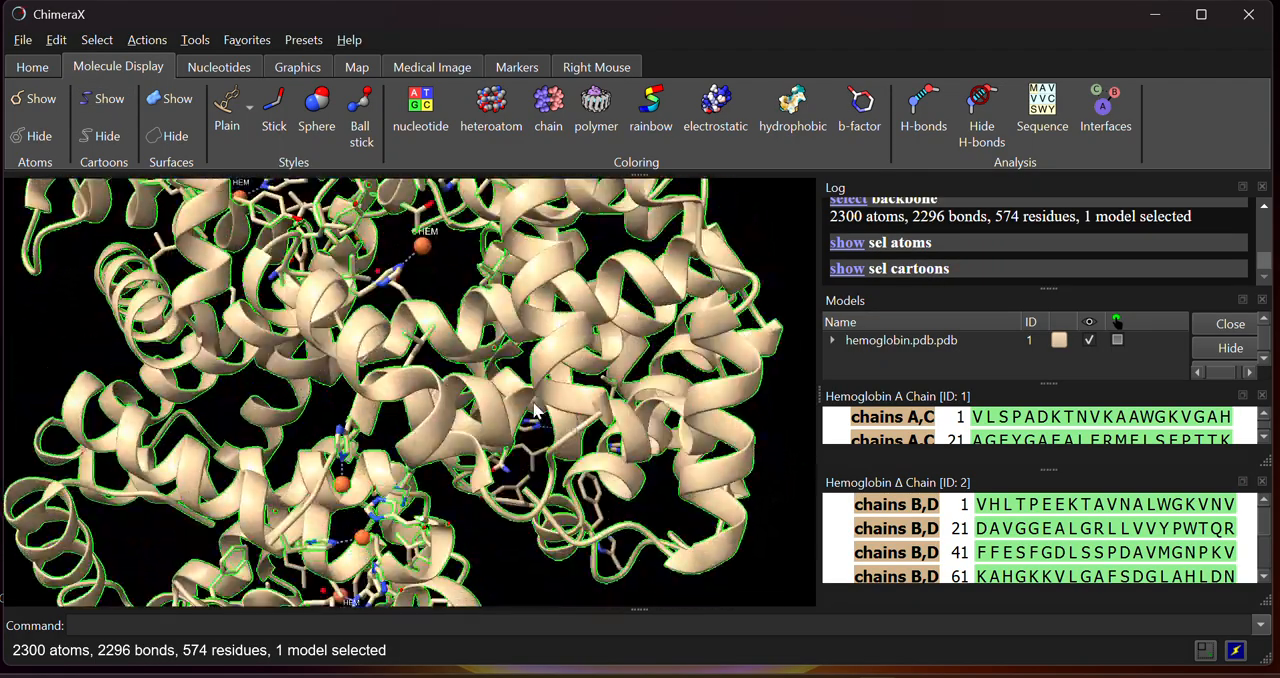
Clear the selection and inspect the whole hemoglobin structure from several angles
click(99, 42)
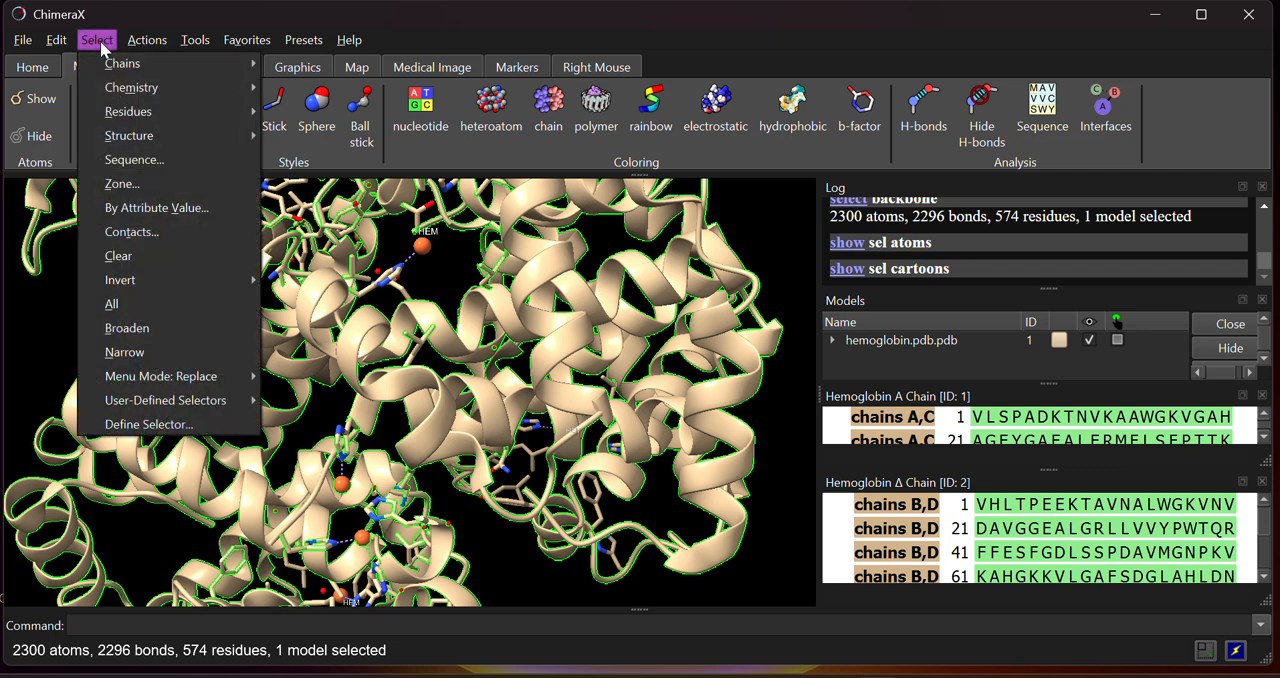
click(140, 255)
scroll(345, 300, down, 5)
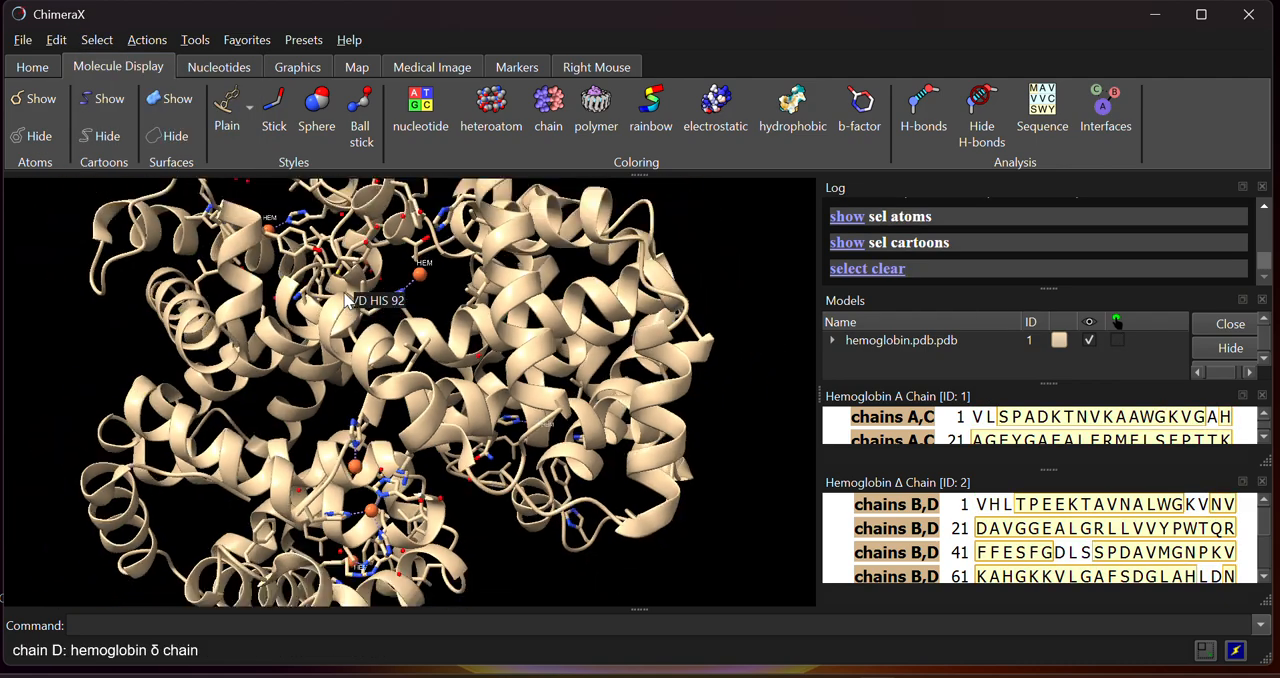
drag(490, 435, 271, 405)
drag(323, 388, 459, 476)
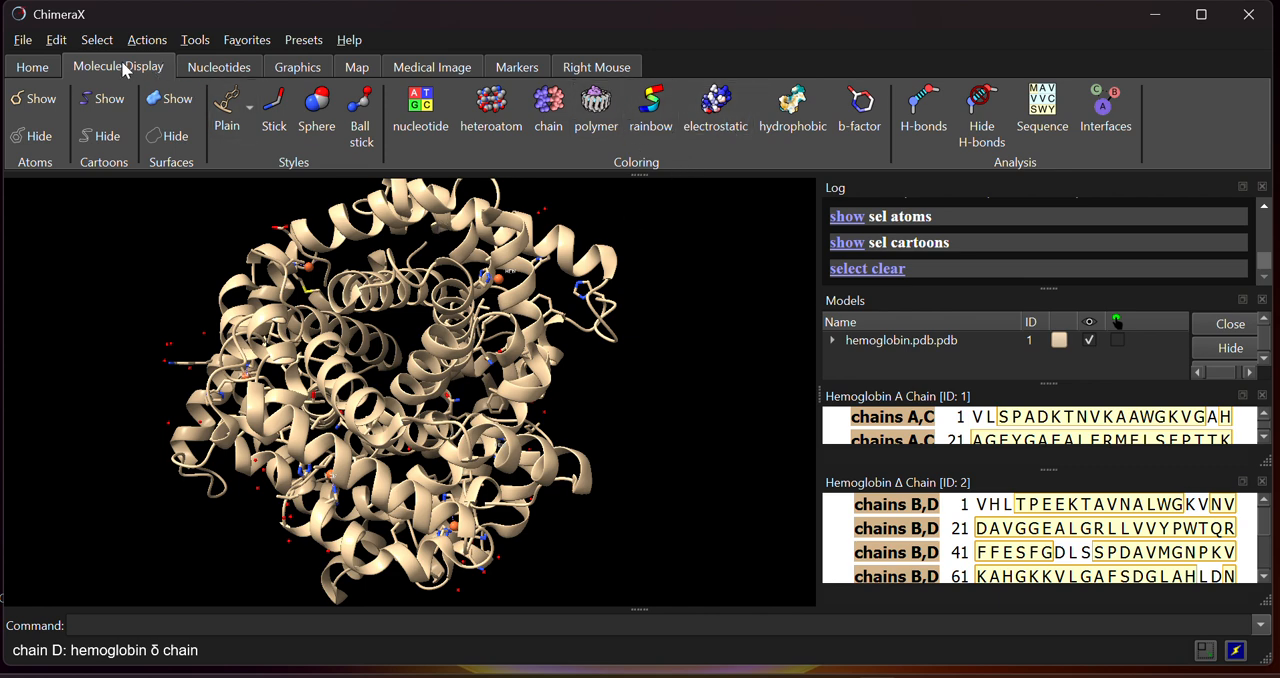
Color the hemoglobin structure by chain and inspect the differently colored chains from several angles
click(551, 131)
drag(430, 270, 266, 480)
drag(478, 390, 240, 357)
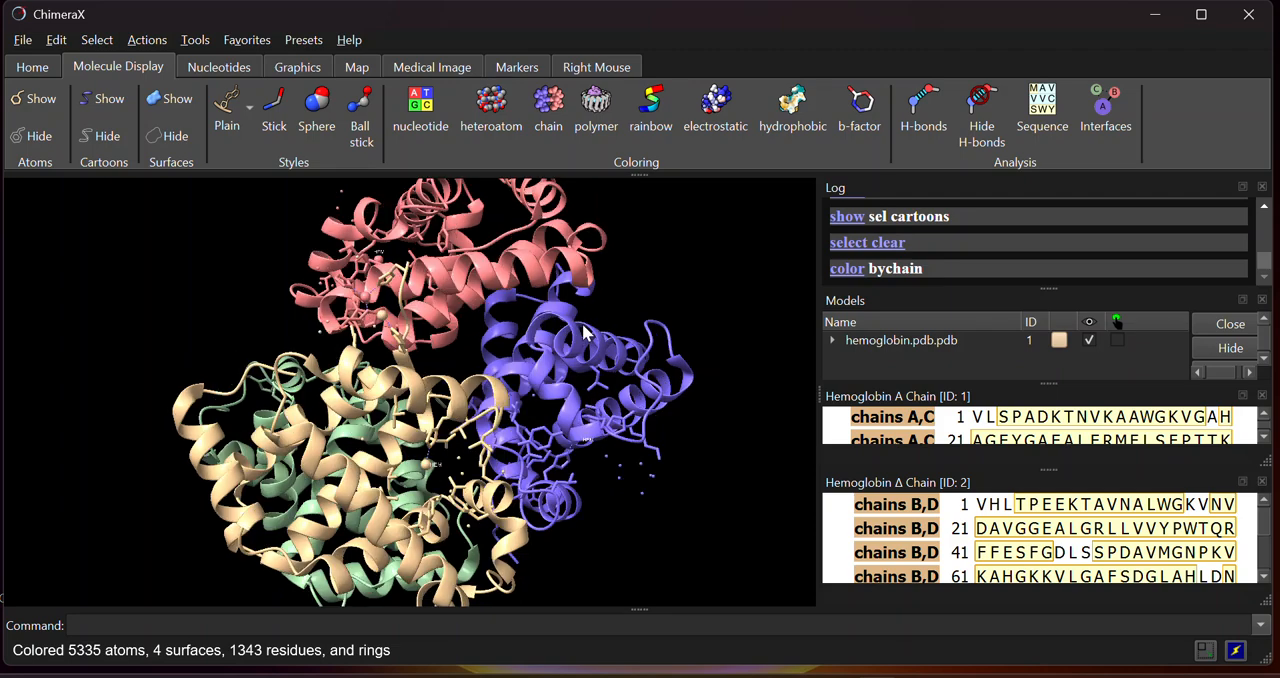
drag(405, 430, 592, 430)
scroll(546, 322, up, 6)
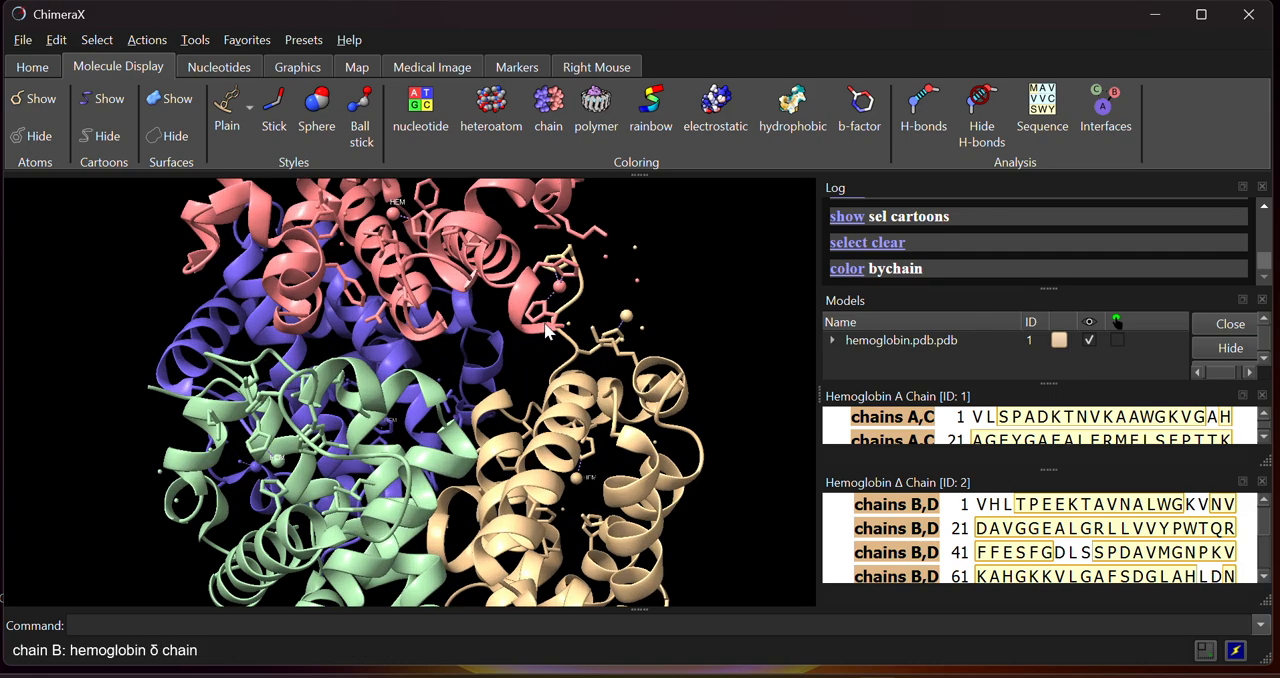
drag(494, 327, 498, 310)
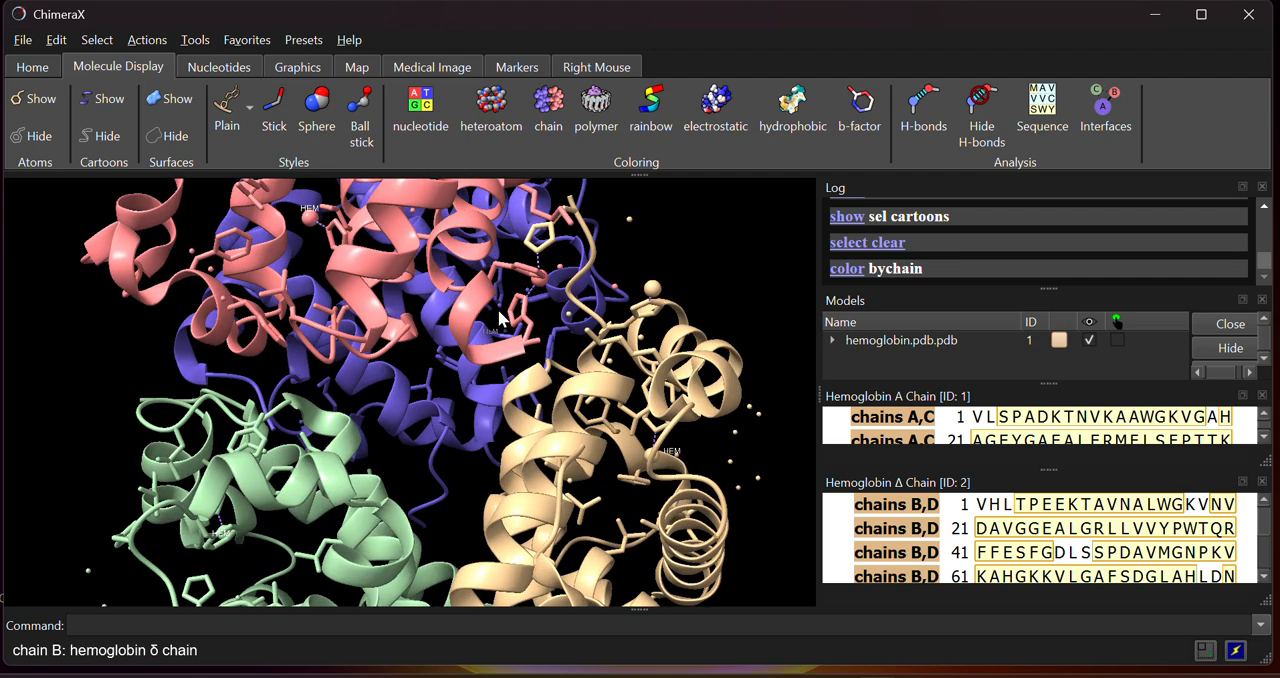
Select the ligands of the structure and color them by heteroatom
click(97, 40)
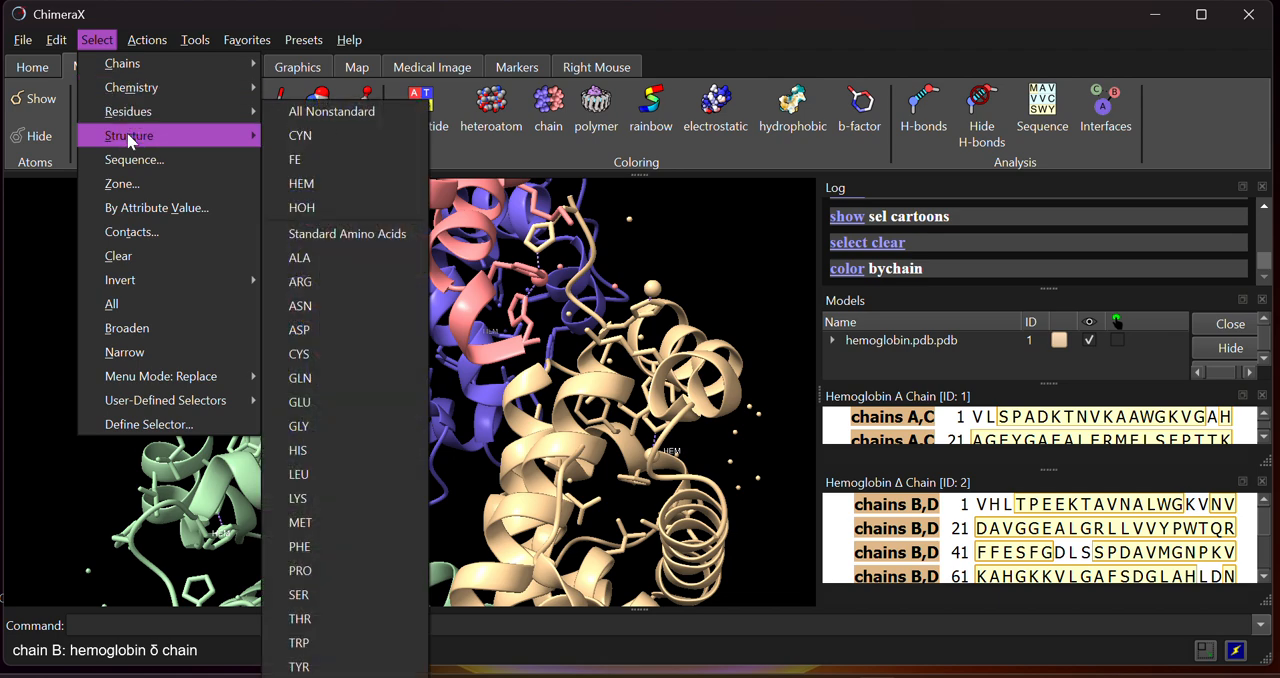
mouse_move(162, 142)
click(298, 192)
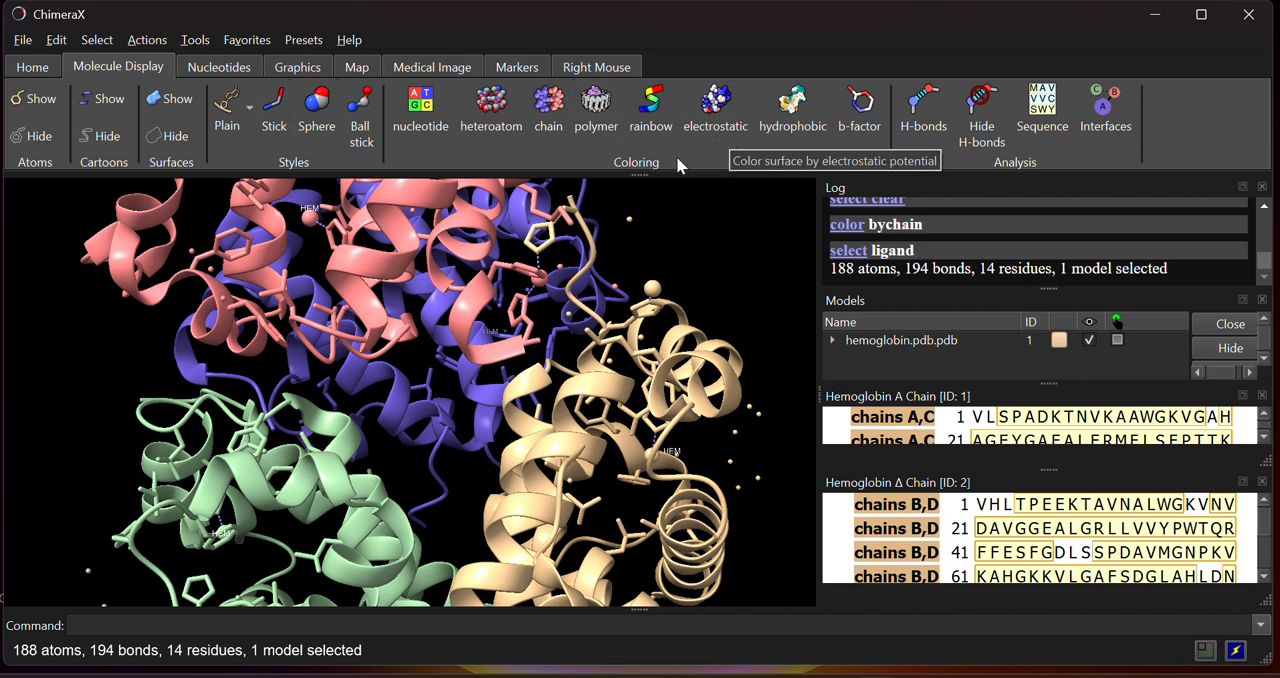
click(495, 112)
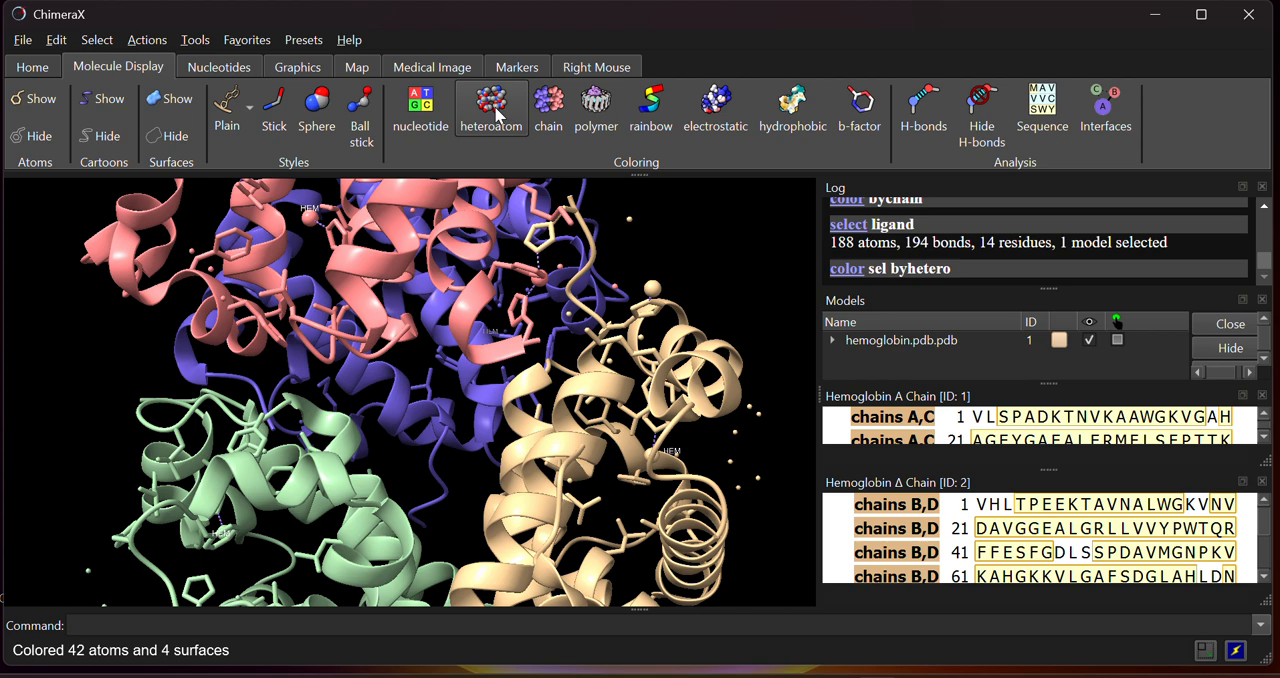
click(495, 112)
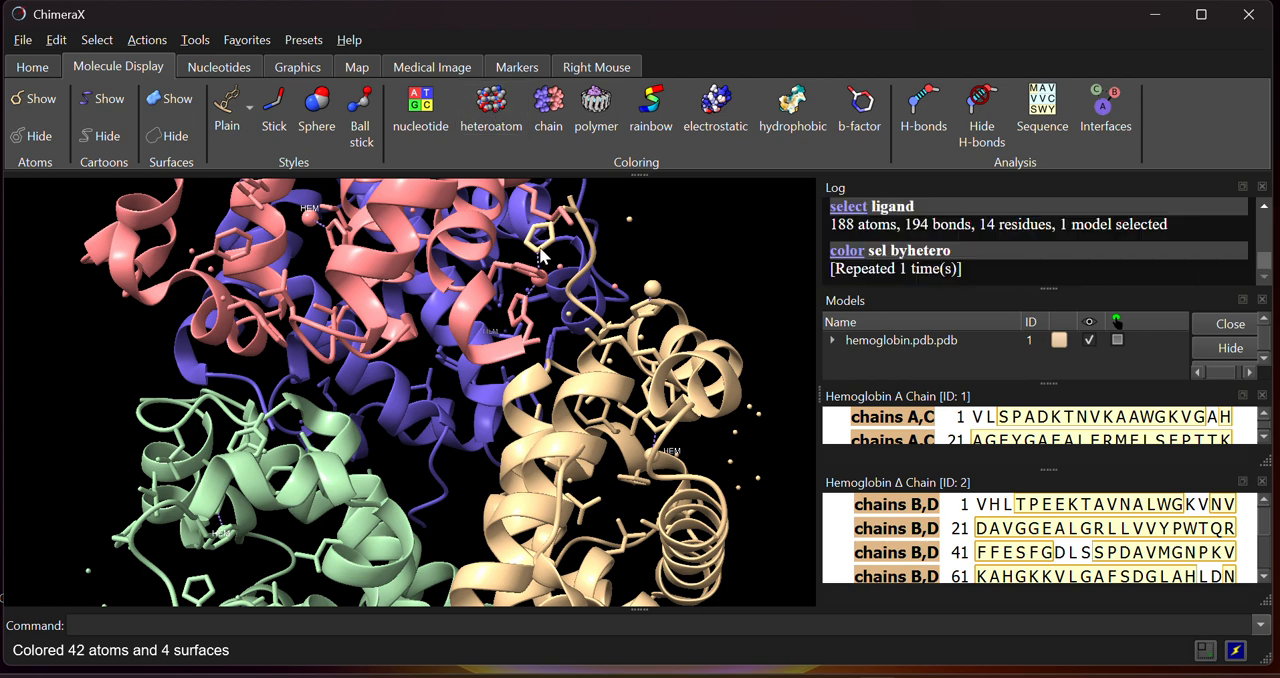
drag(545, 256, 127, 402)
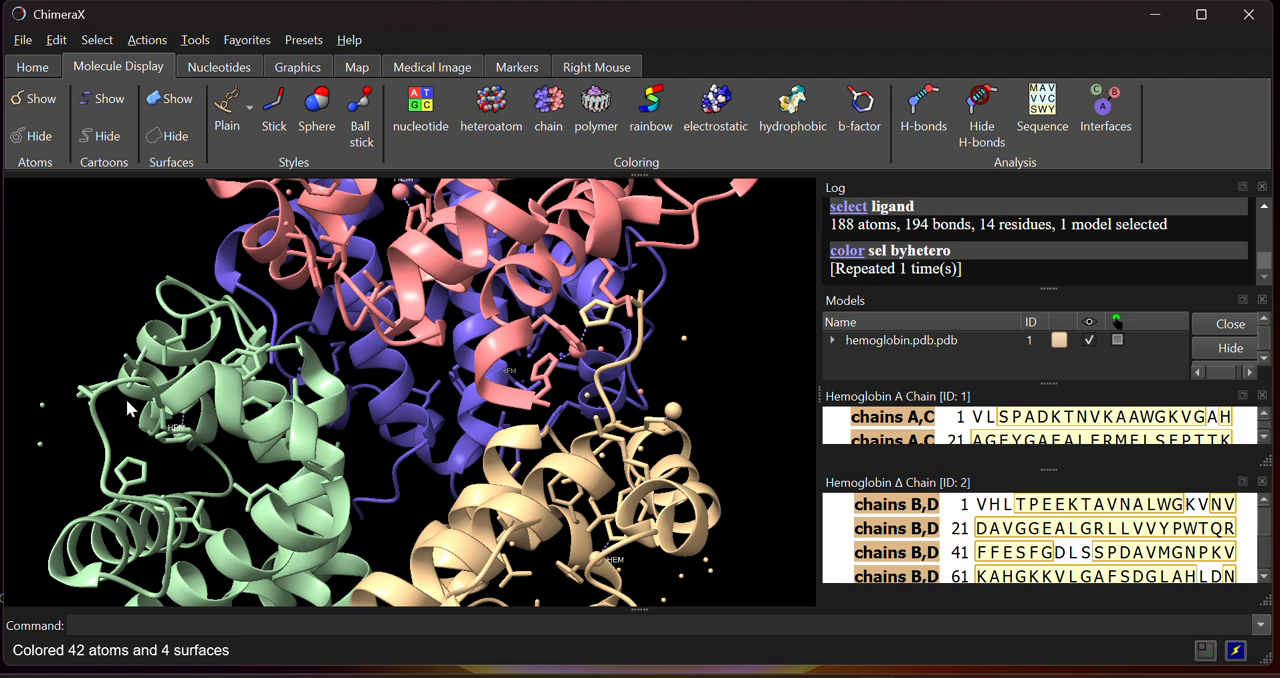
Select the ligands again and show their molecular surfaces
click(97, 40)
mouse_move(123, 120)
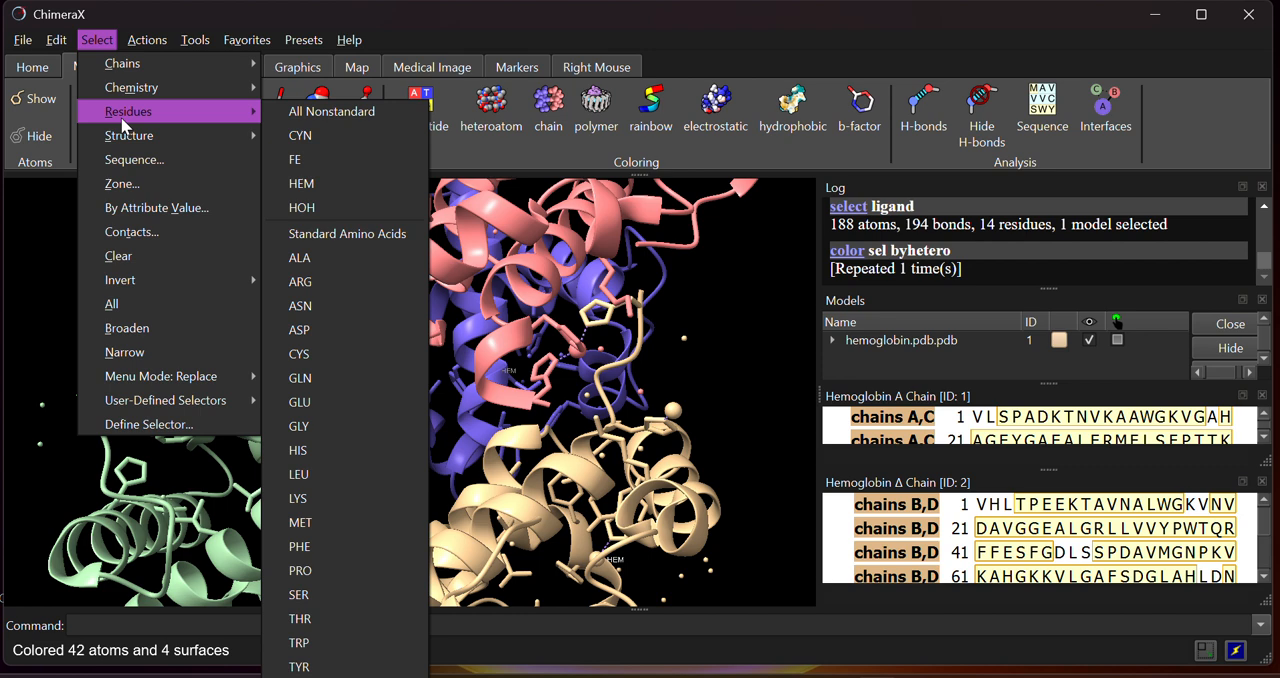
click(312, 184)
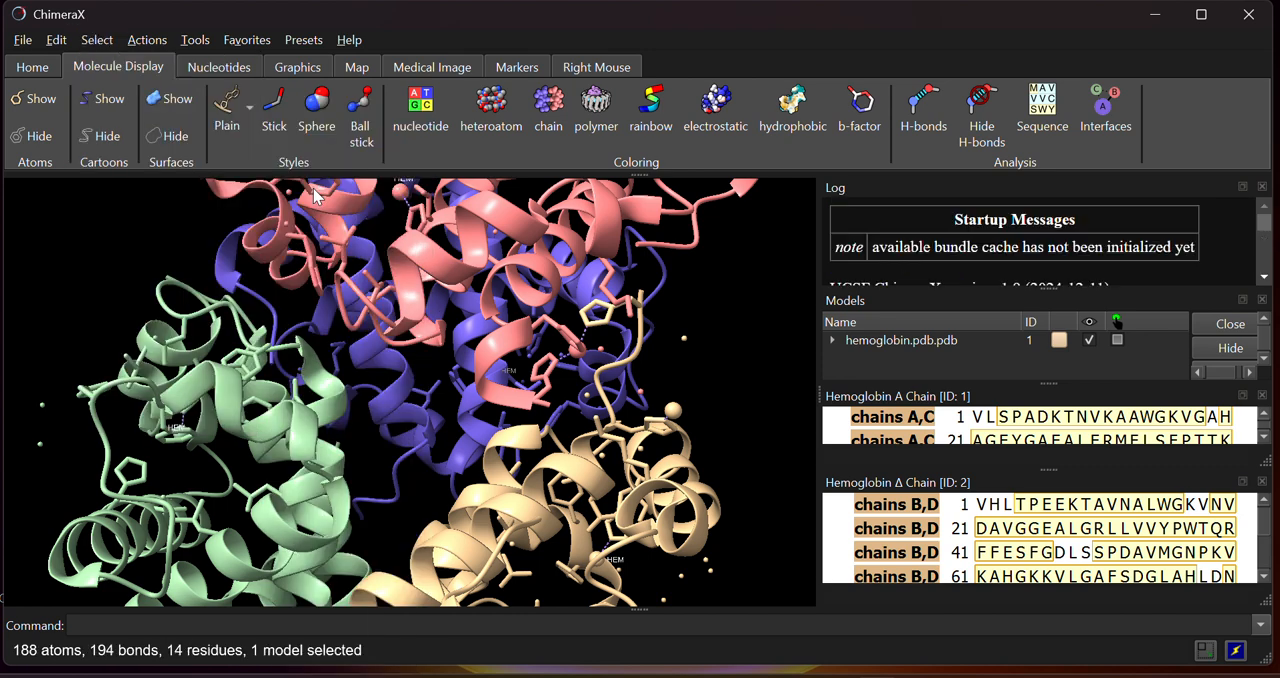
click(158, 42)
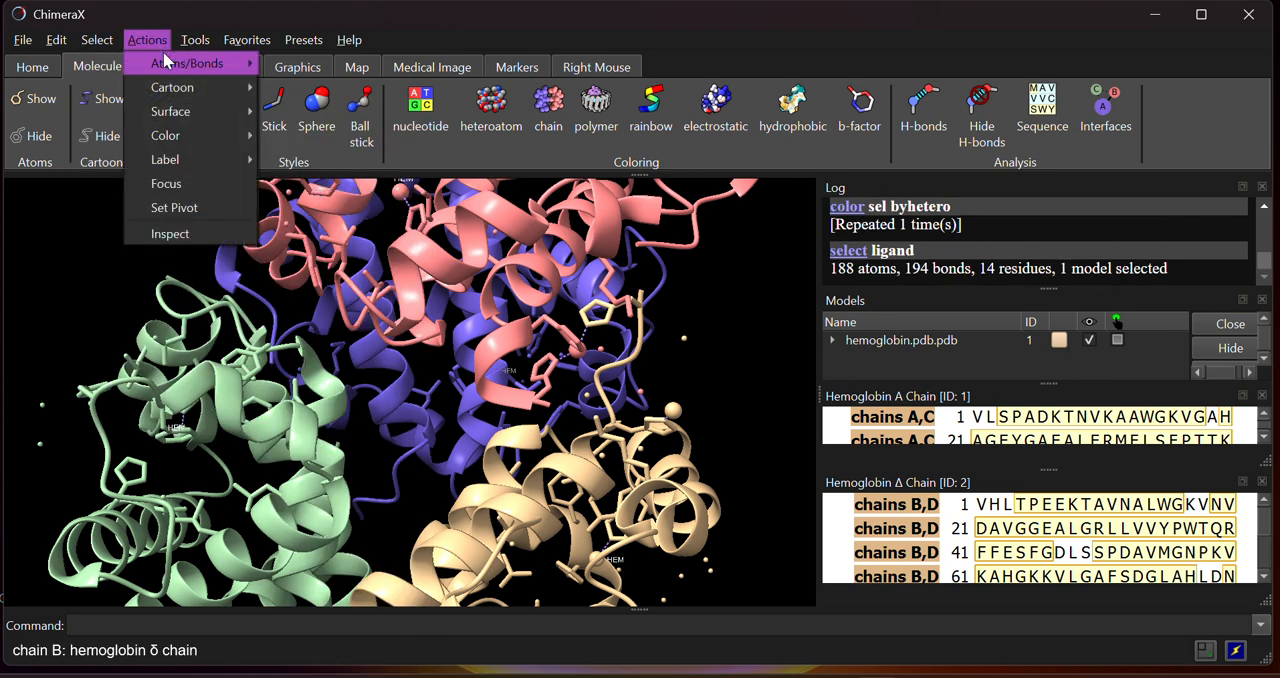
mouse_move(179, 113)
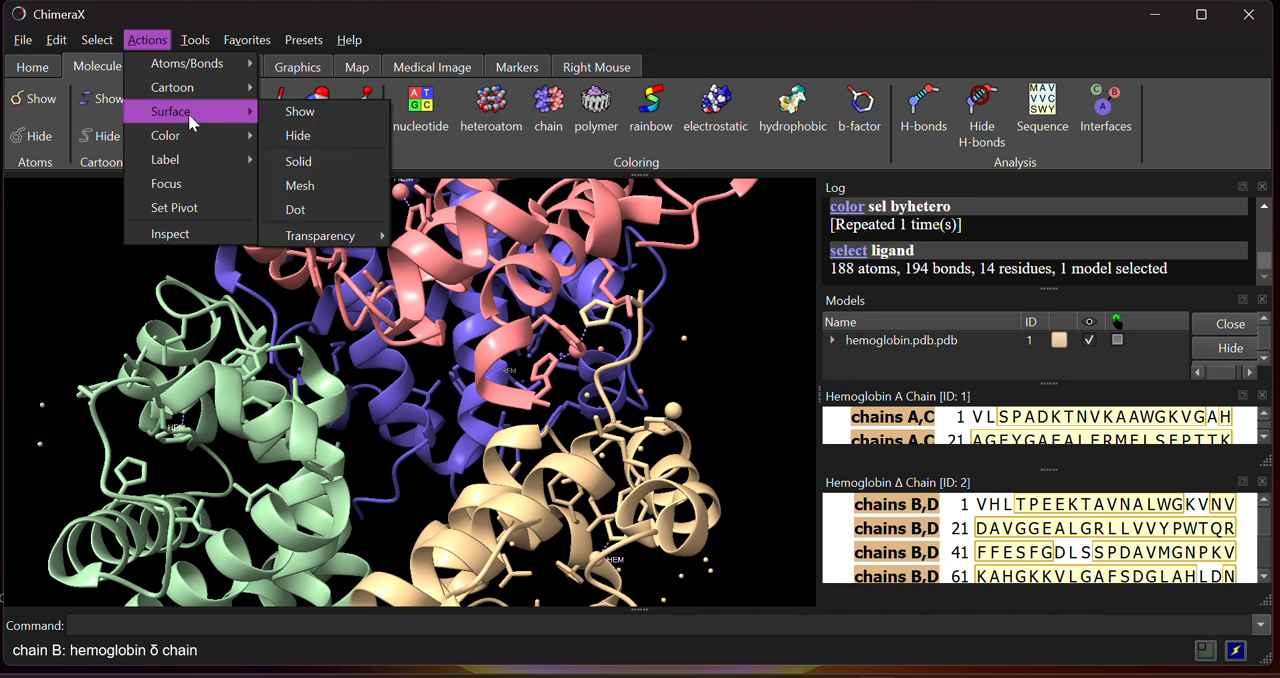
click(275, 111)
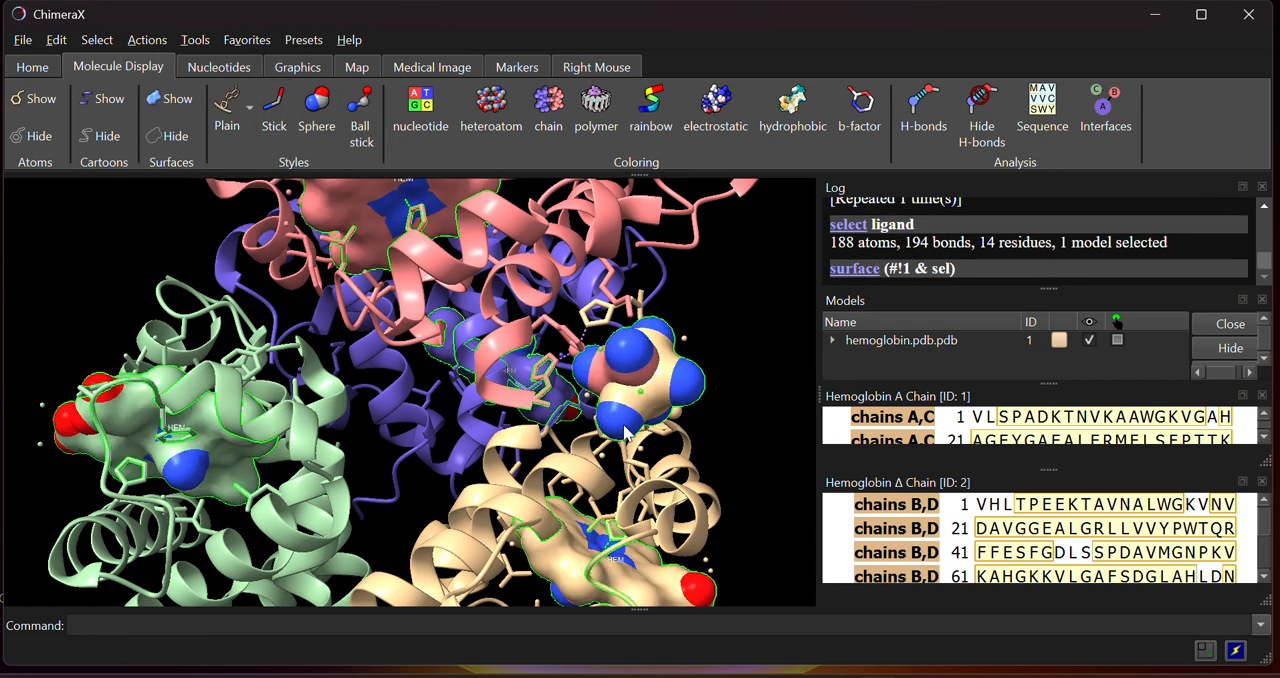
drag(625, 432, 476, 343)
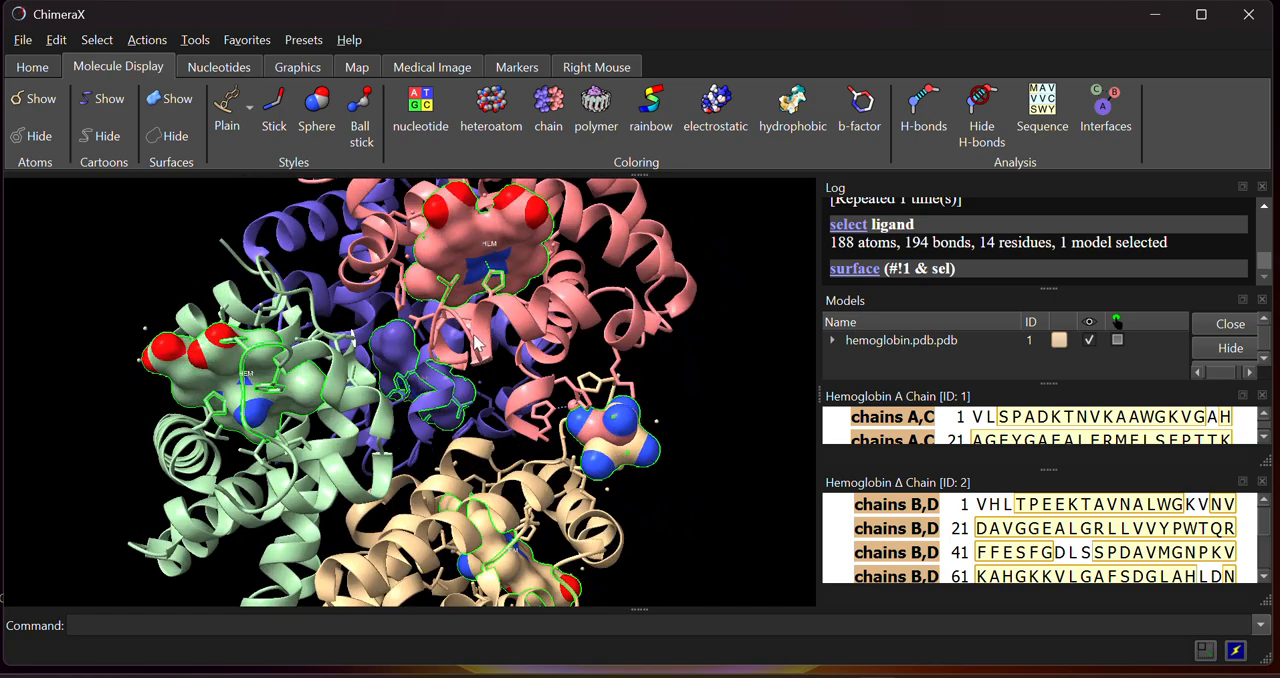
Clear the selection and inspect the ligand surfaces within the protein chains
click(97, 40)
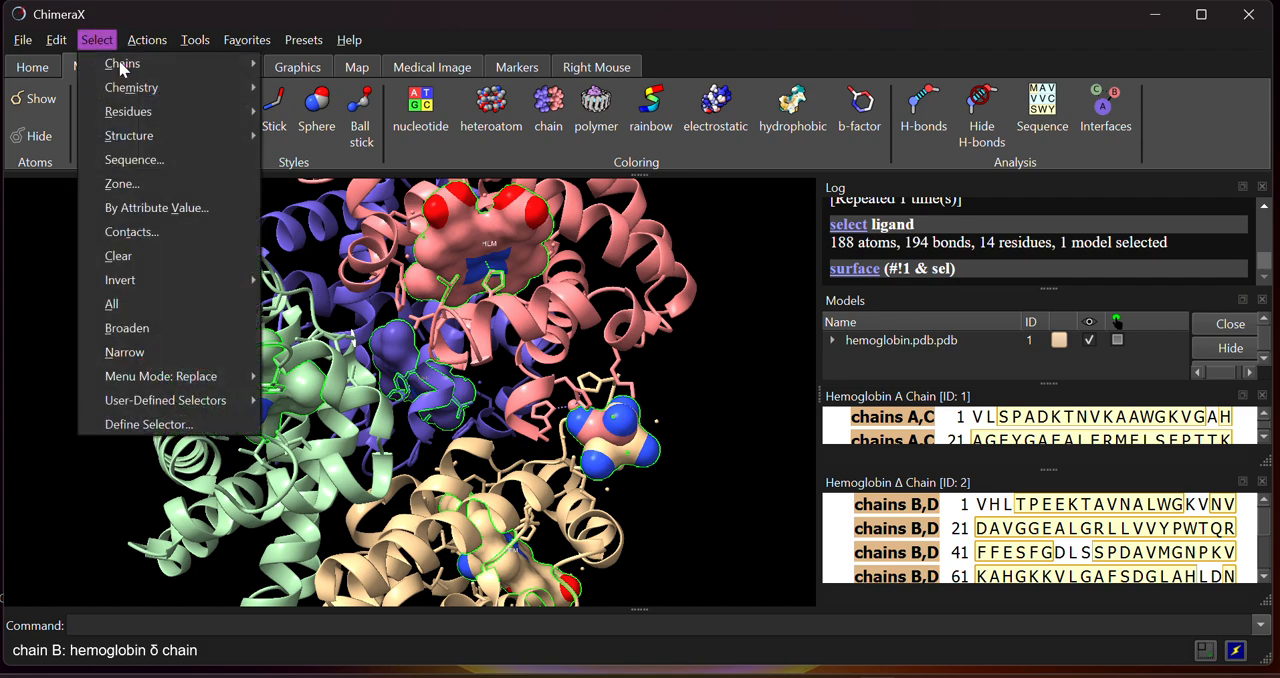
click(140, 256)
drag(428, 300, 436, 420)
drag(530, 374, 482, 350)
scroll(482, 350, down, 3)
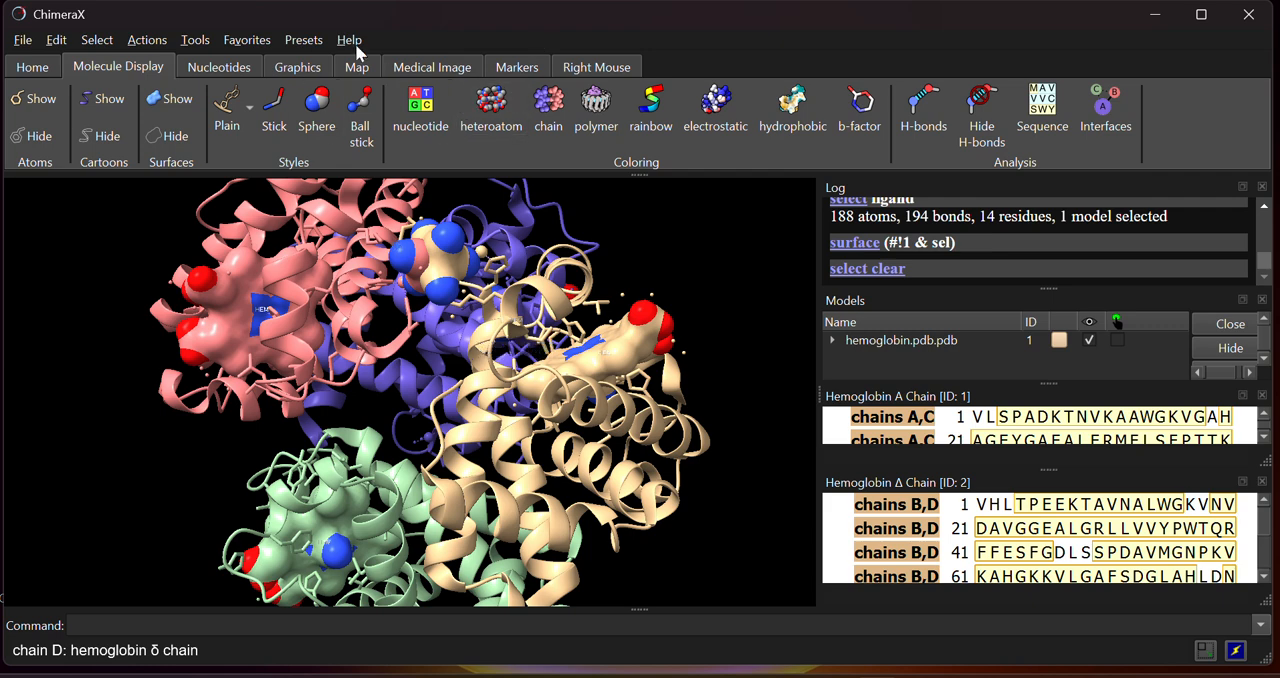
Reselect the ligands of the structure and show cartoons for them
click(103, 38)
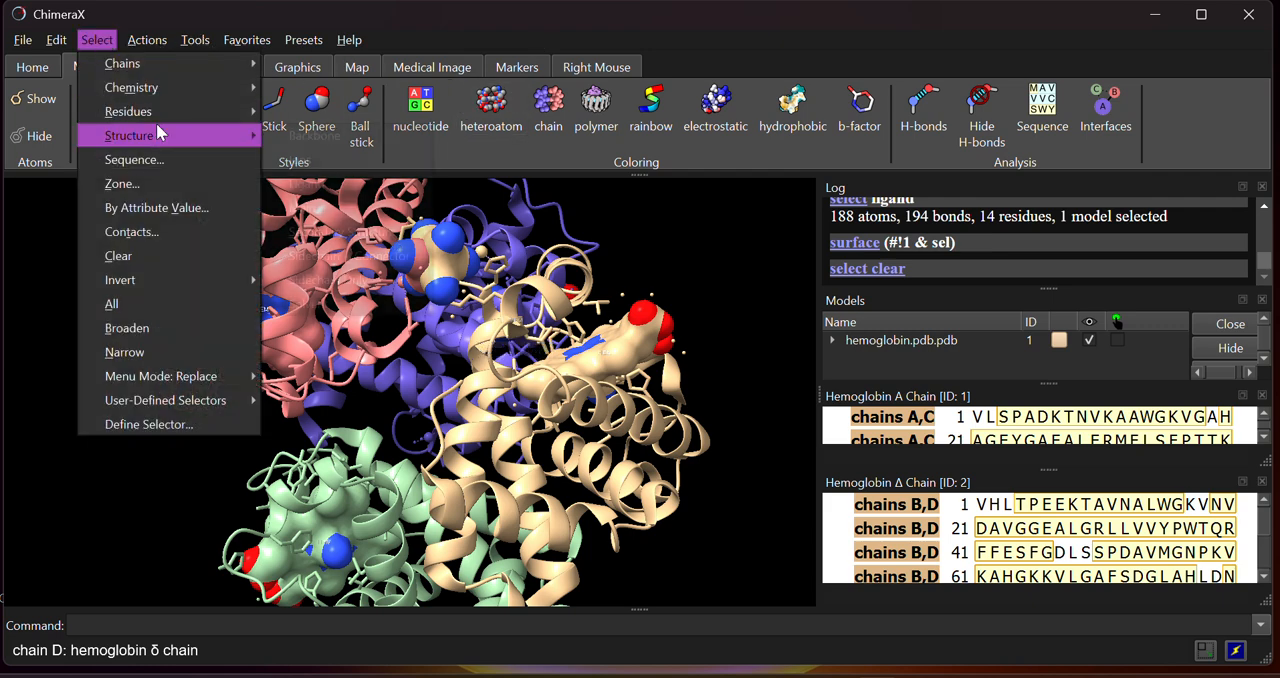
mouse_move(156, 112)
mouse_move(149, 138)
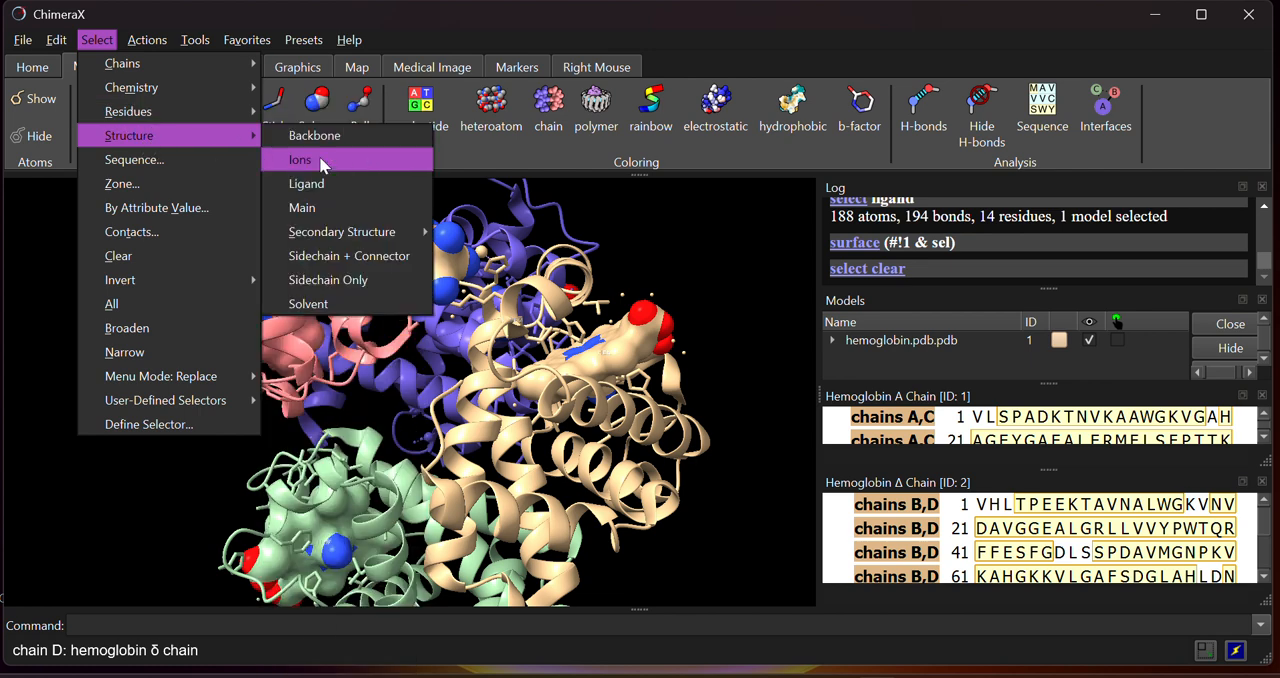
click(320, 182)
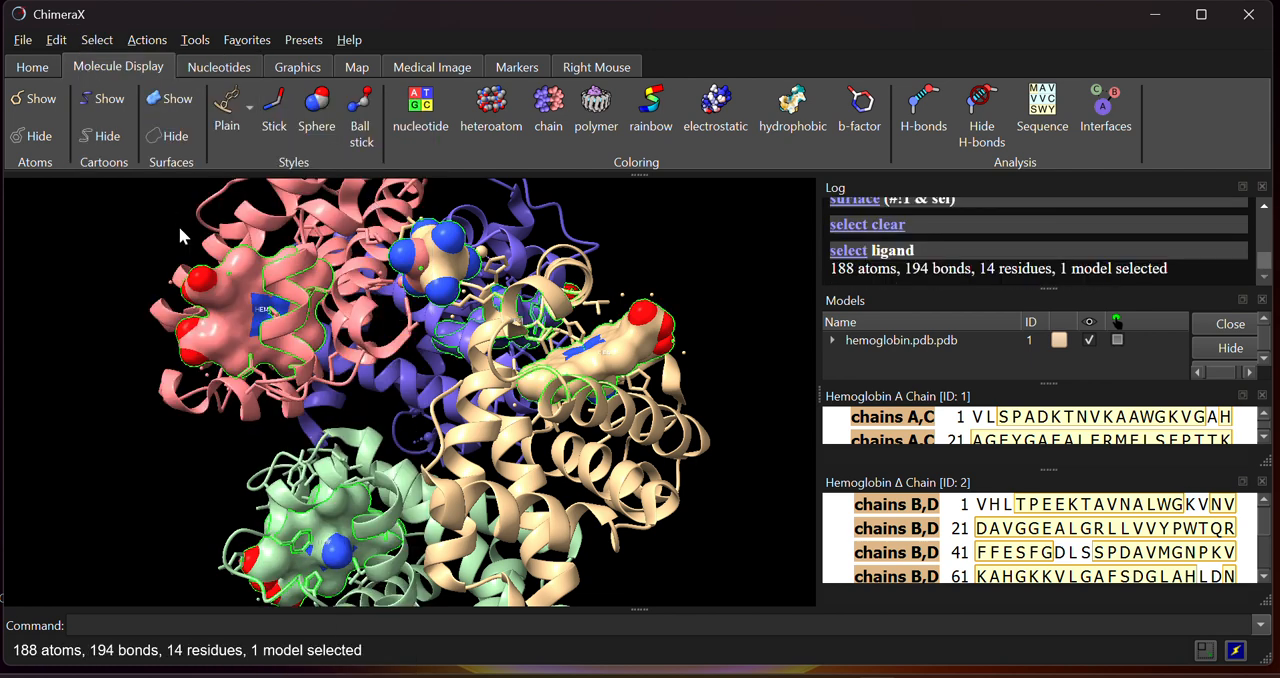
click(146, 42)
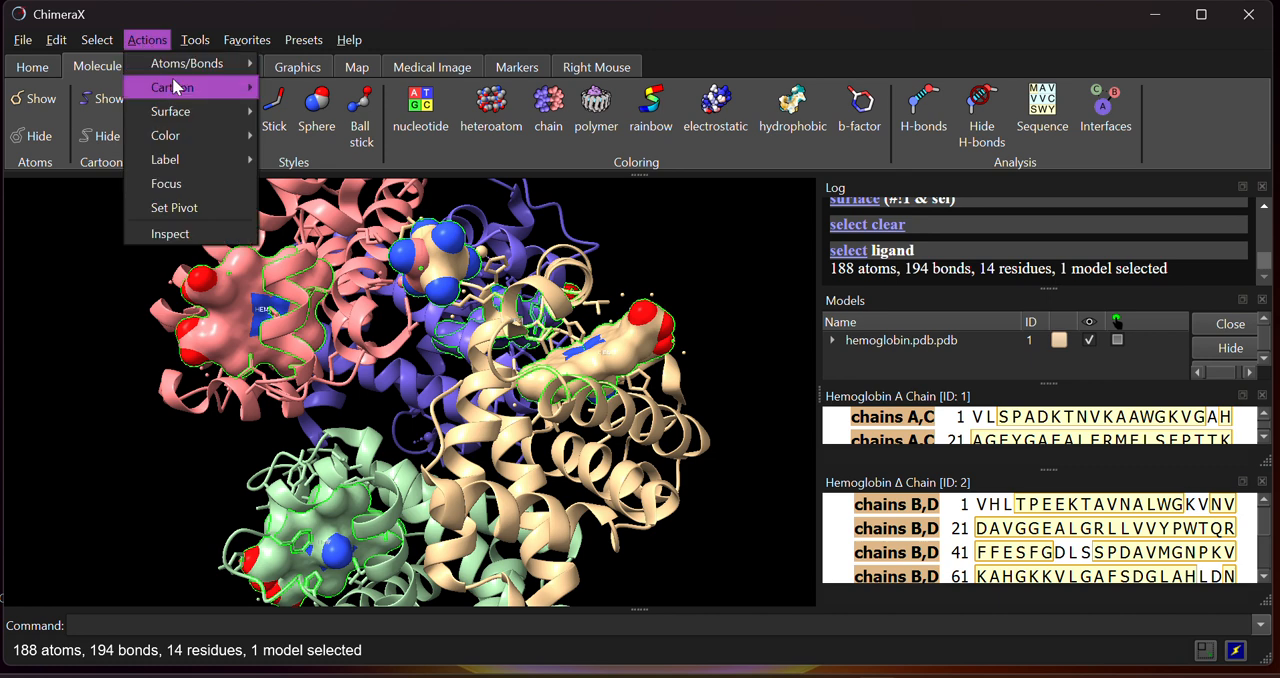
mouse_move(177, 96)
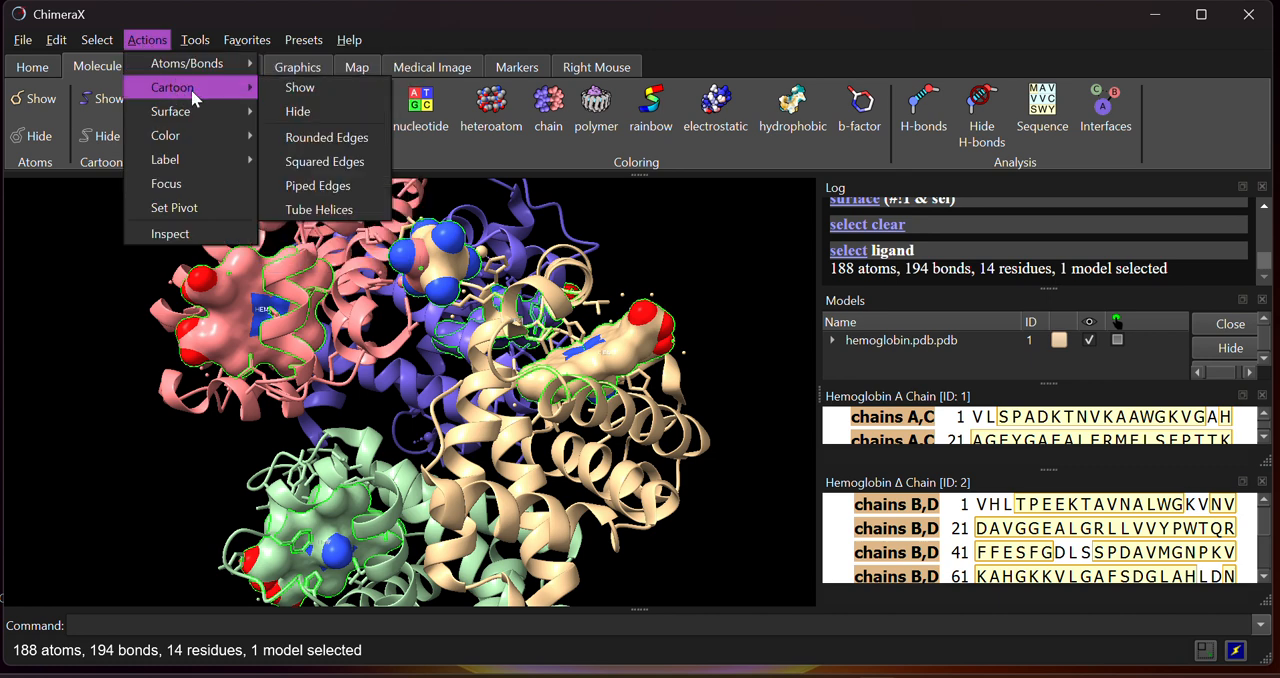
click(296, 88)
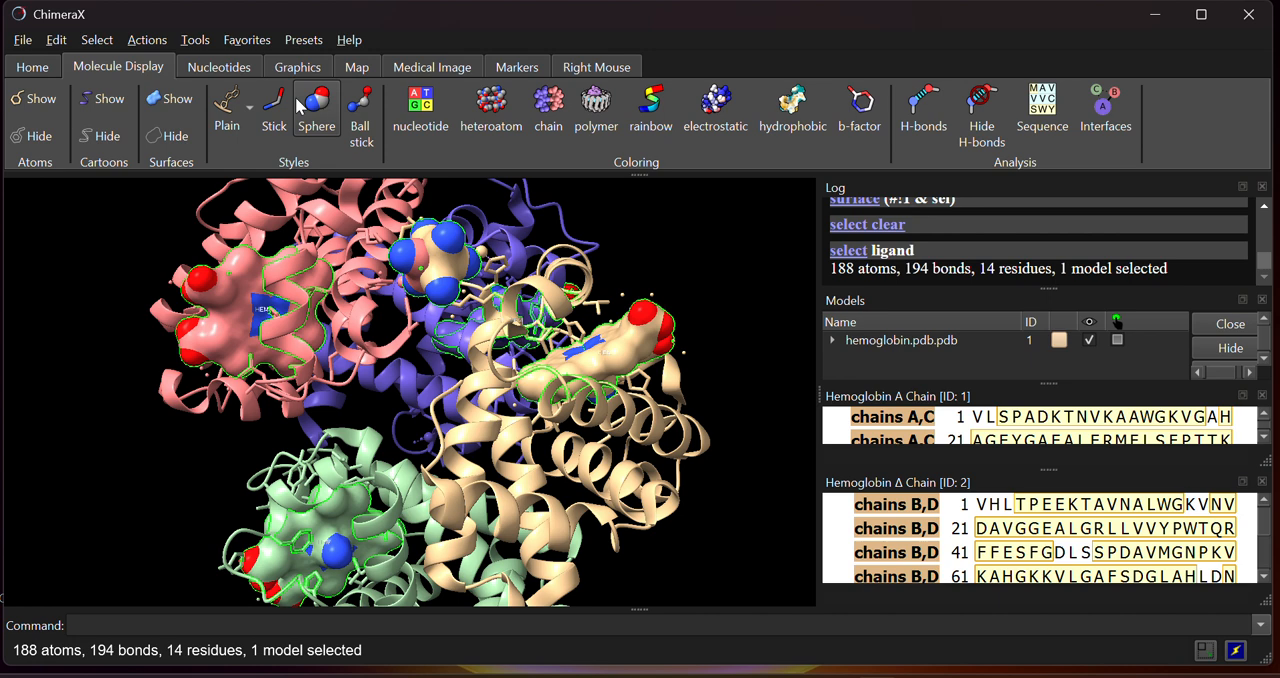
Hide the surfaces of the selected ligands and view the structure without them
click(147, 41)
mouse_move(170, 113)
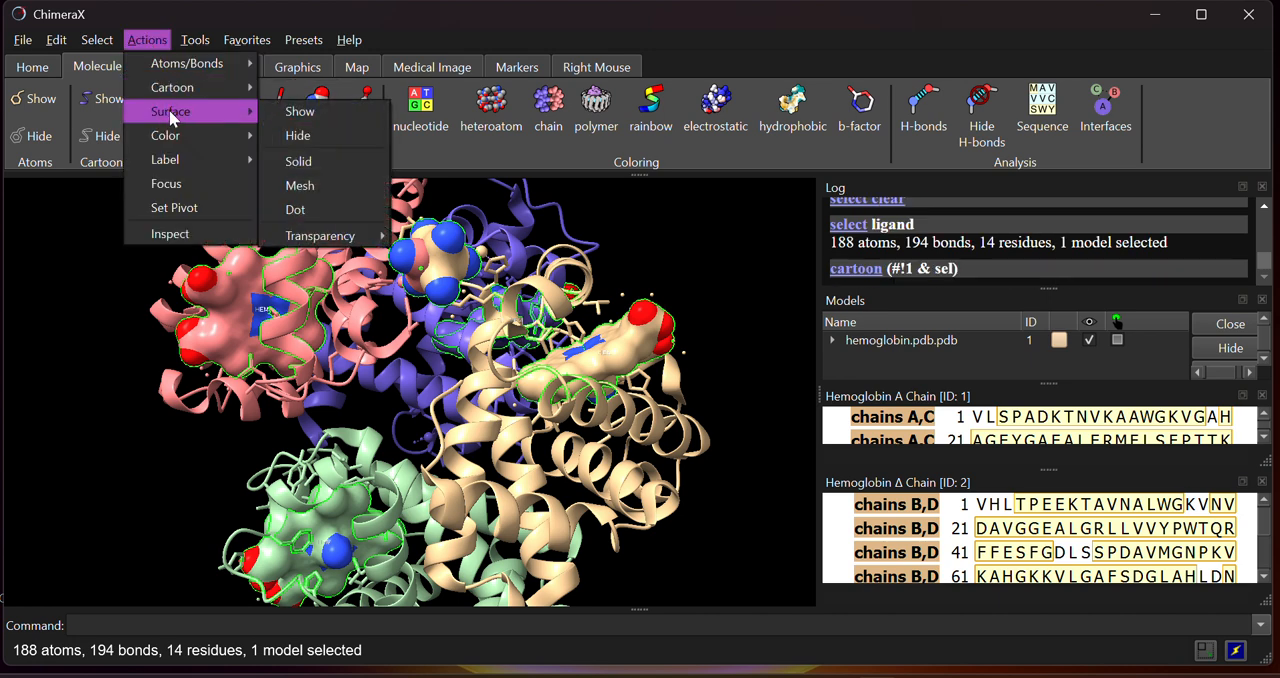
click(308, 133)
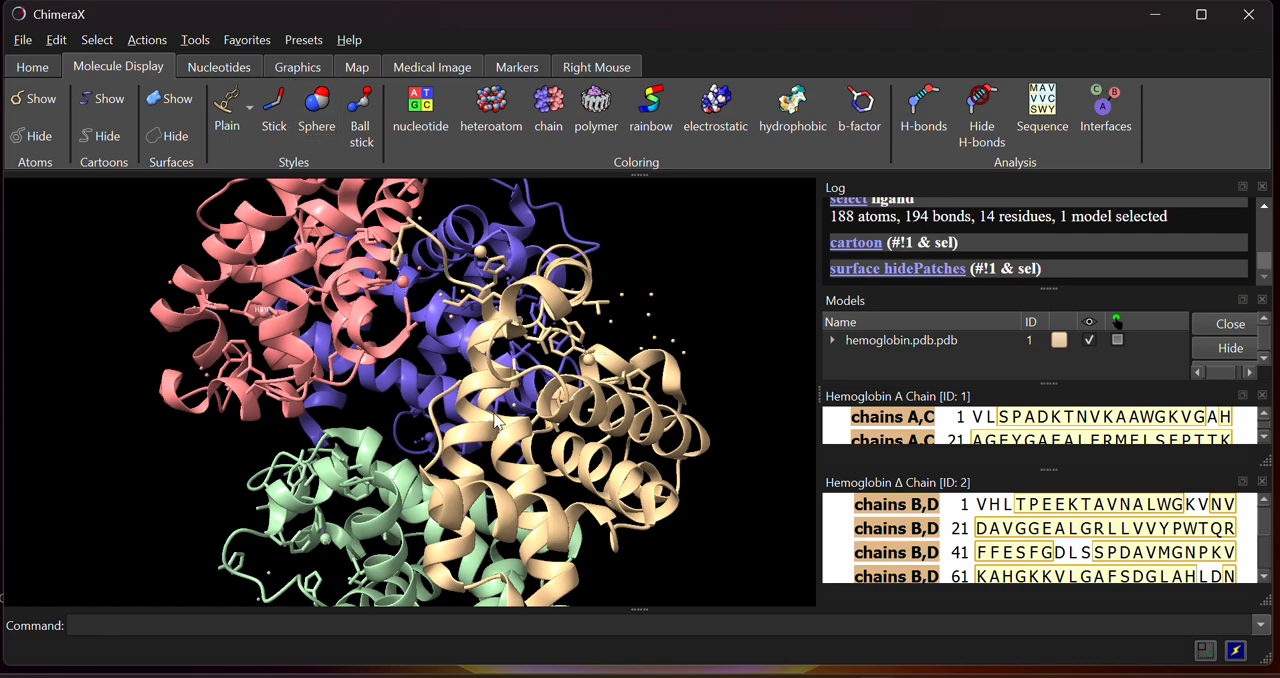
drag(497, 422, 368, 447)
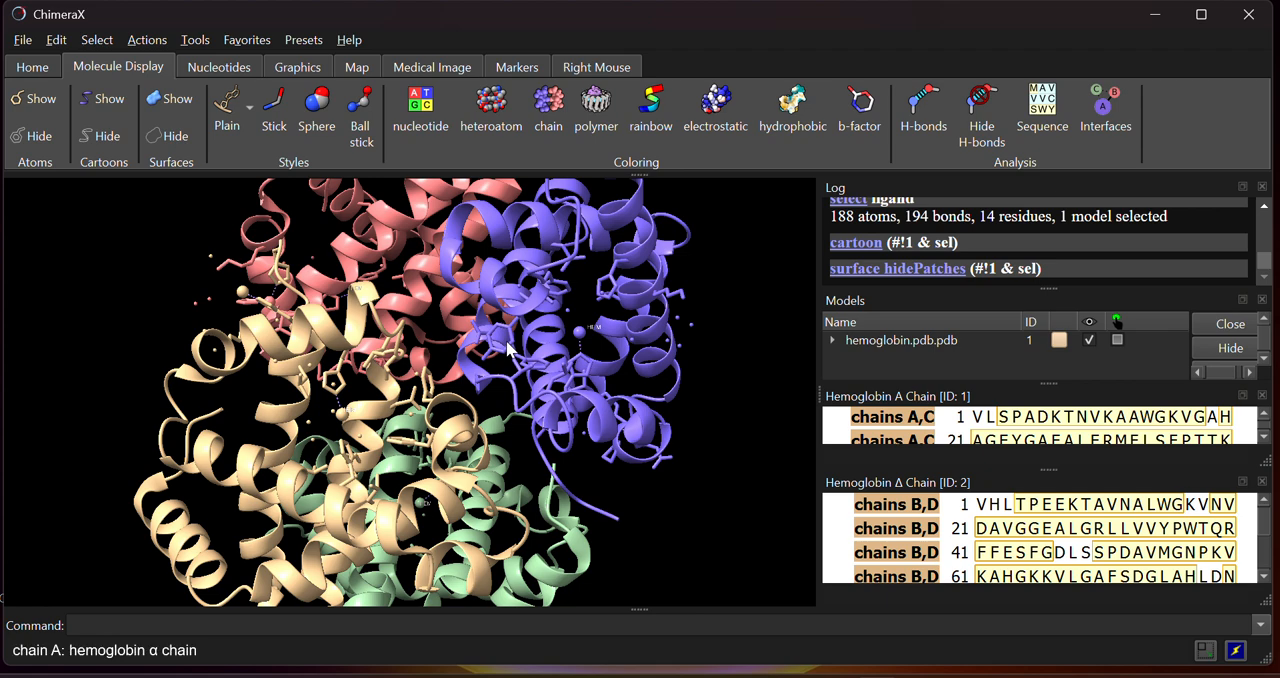
drag(505, 345, 618, 420)
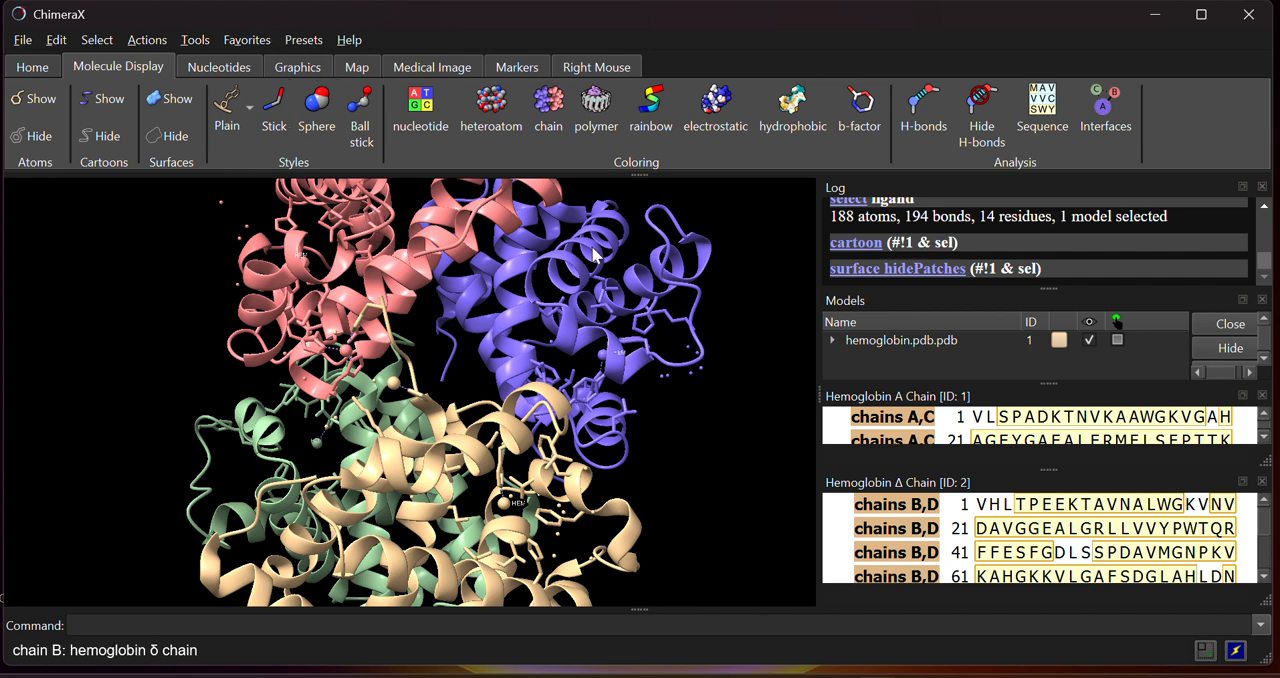
Try rainbow coloring on the ligands, and select the backbone to apply the same rainbow coloring to it
click(654, 122)
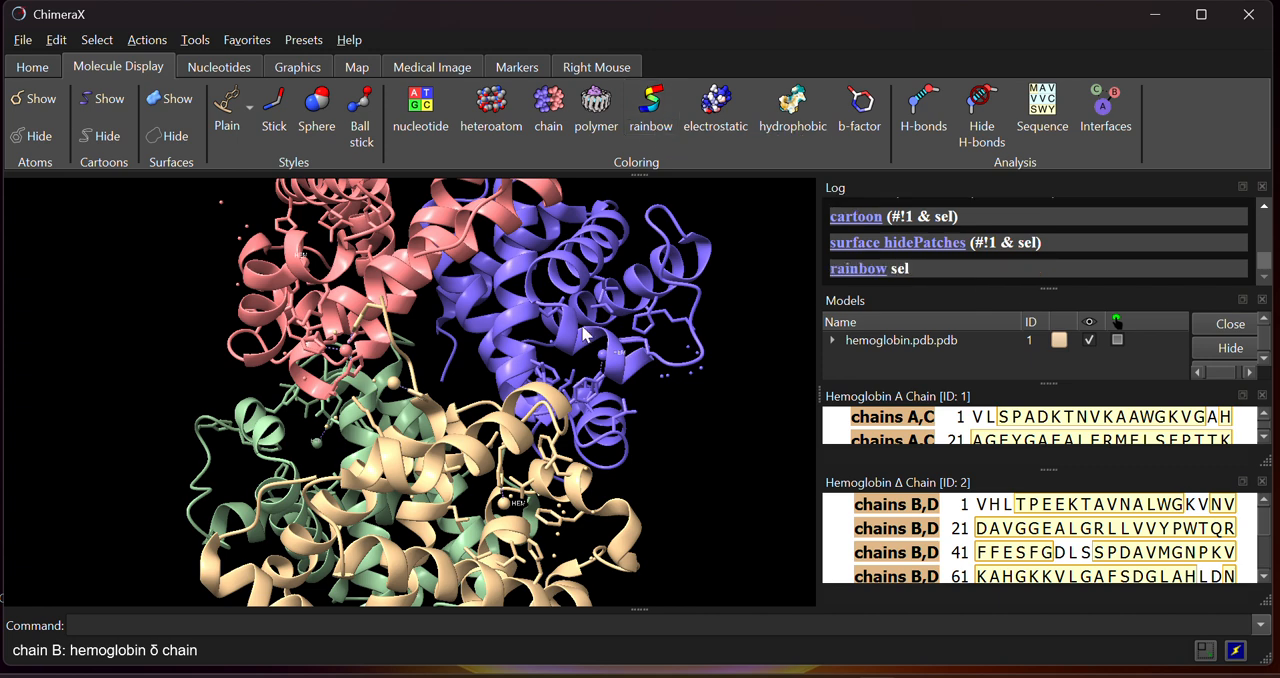
click(93, 39)
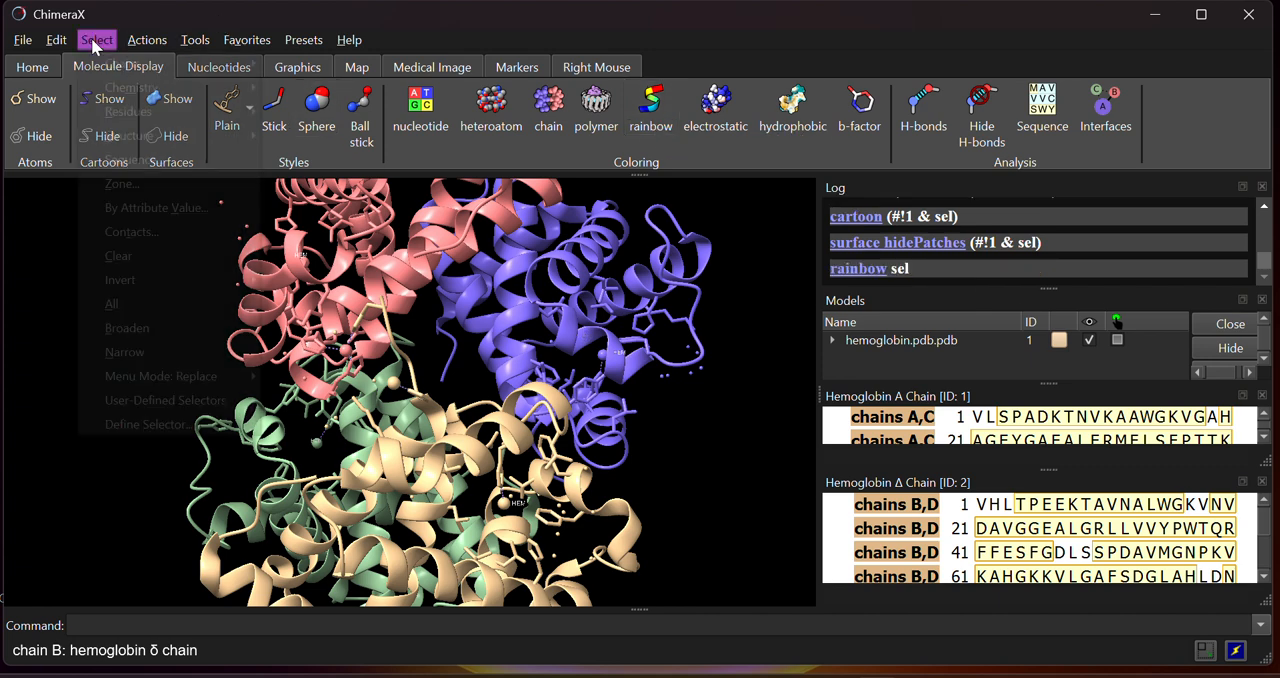
mouse_move(130, 140)
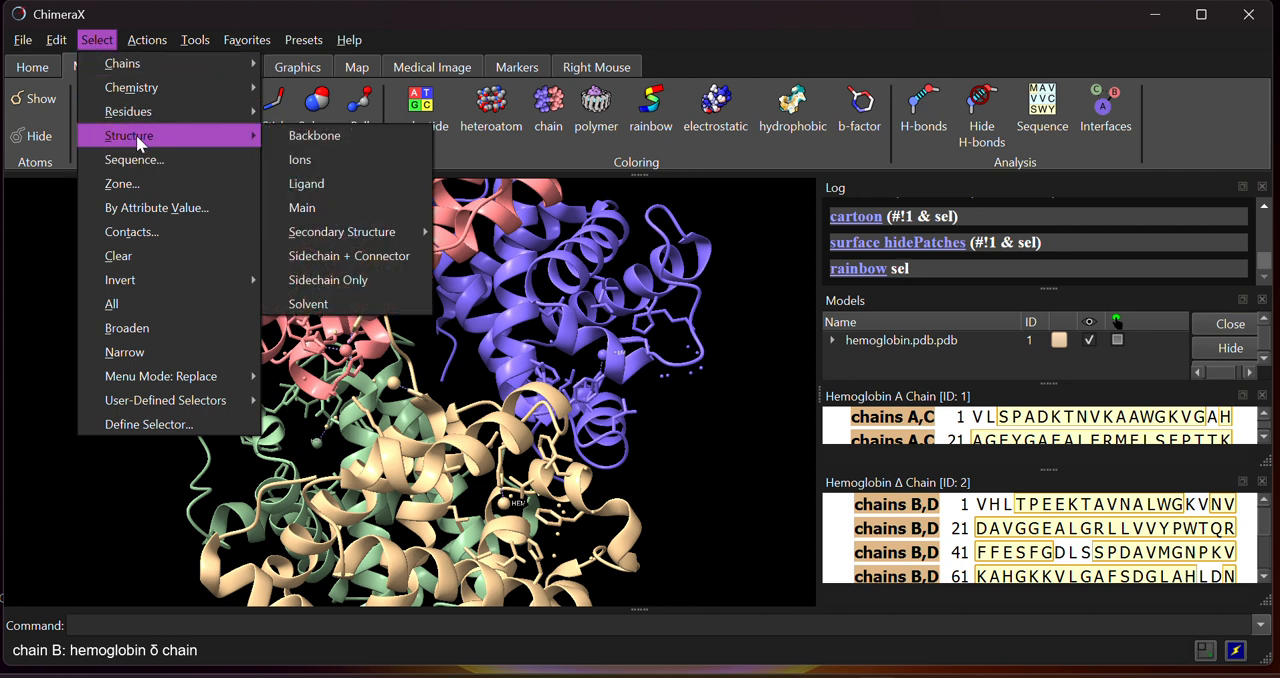
click(349, 140)
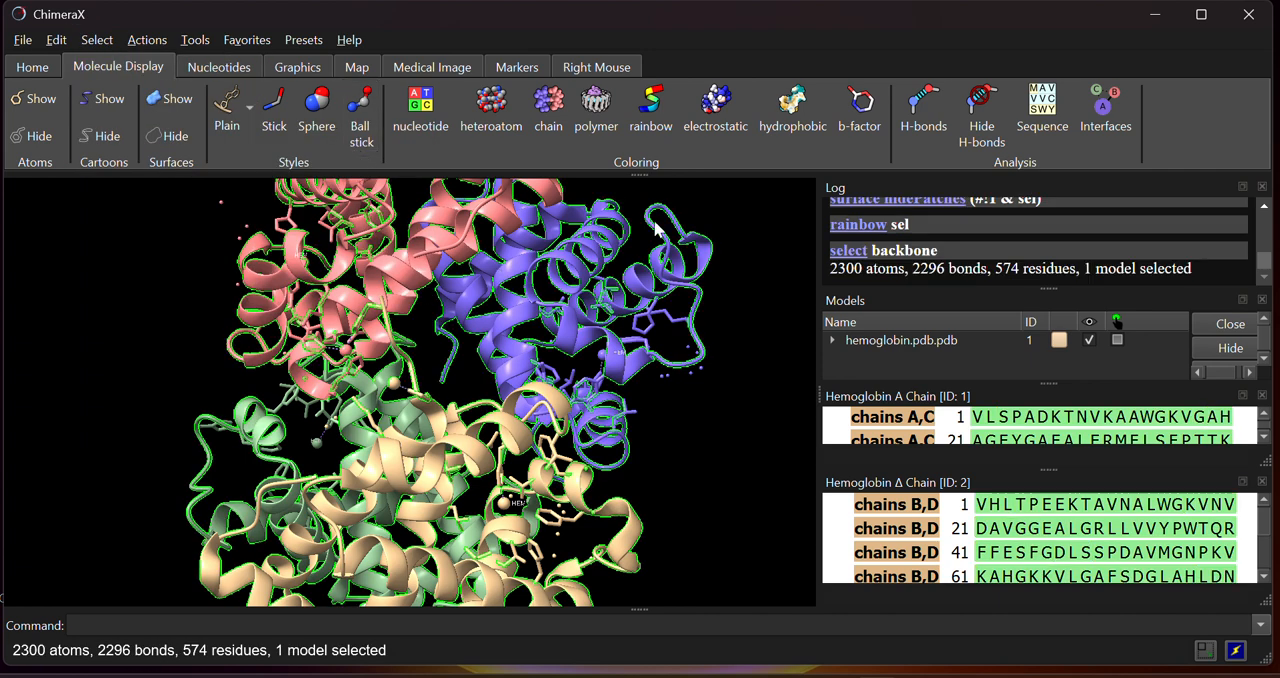
click(650, 105)
drag(493, 405, 605, 505)
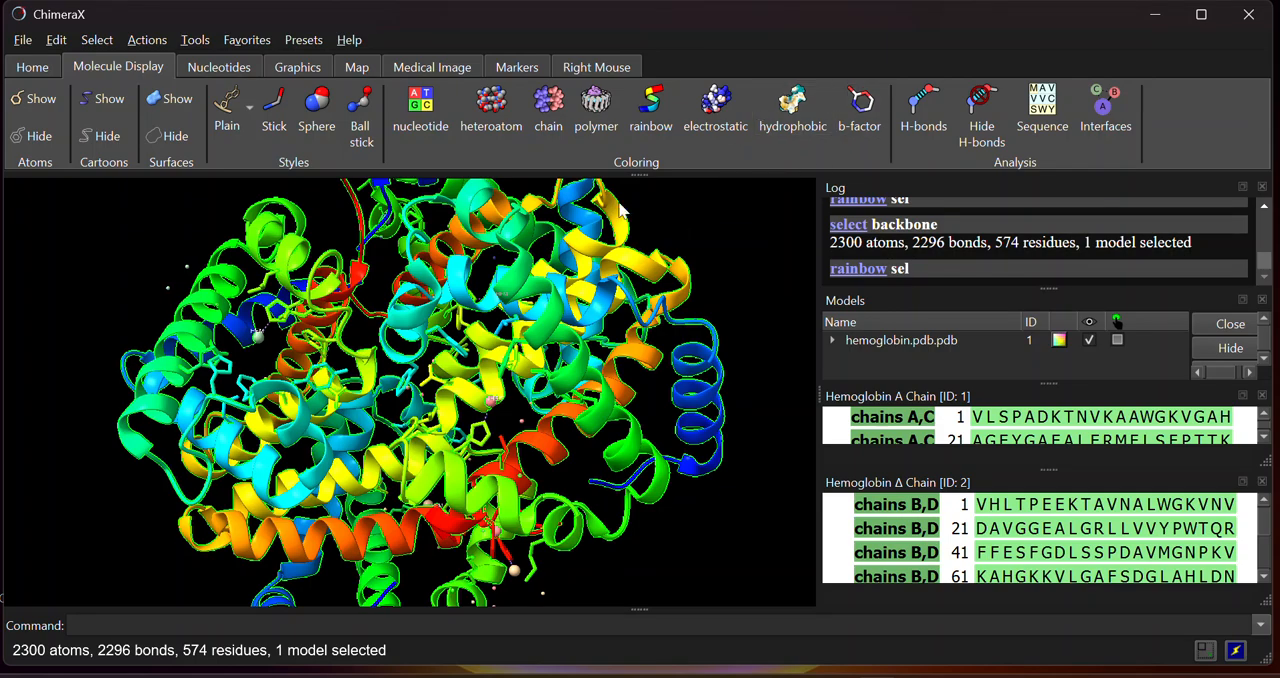
drag(442, 272, 492, 386)
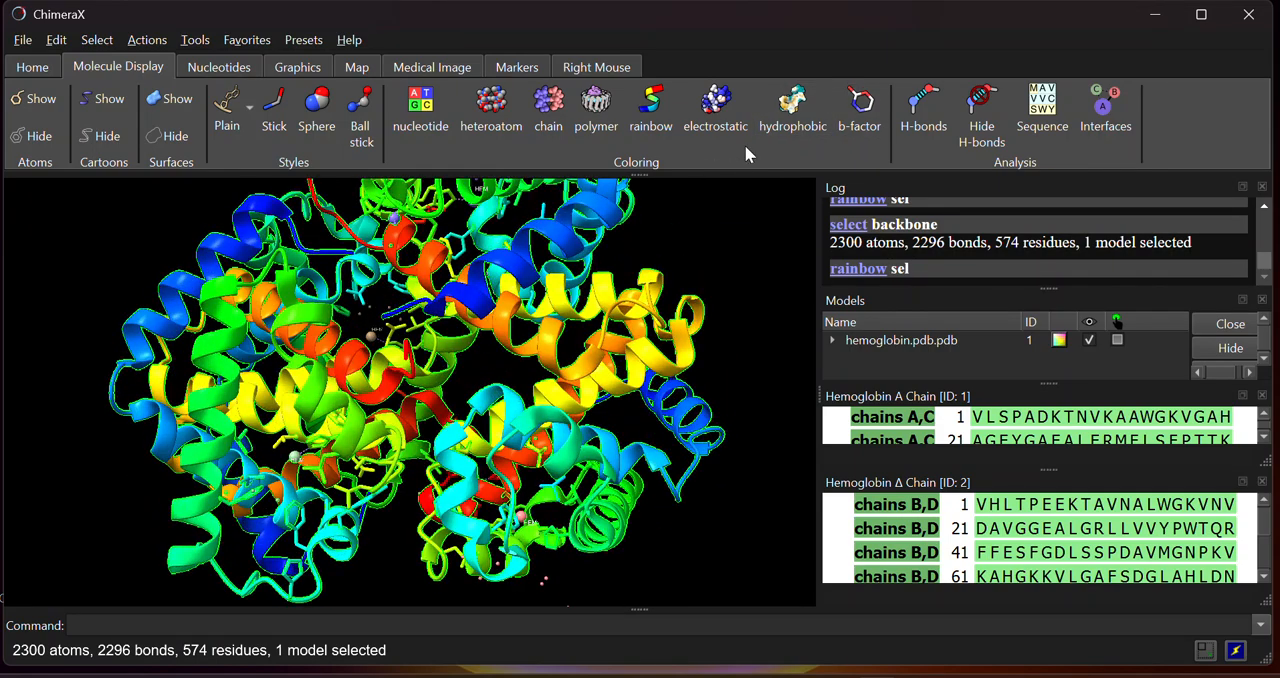
Color the selected backbone's surface by electrostatic potential and inspect it from other angles
click(716, 118)
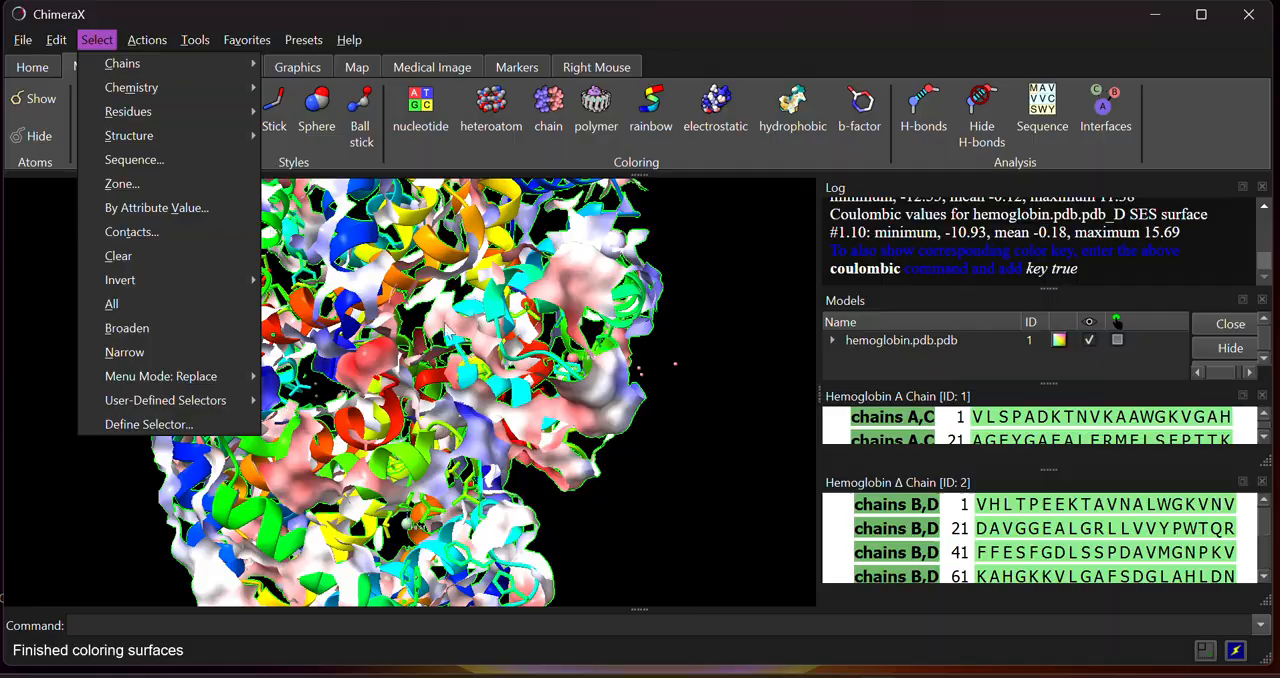
click(482, 402)
drag(319, 247, 287, 478)
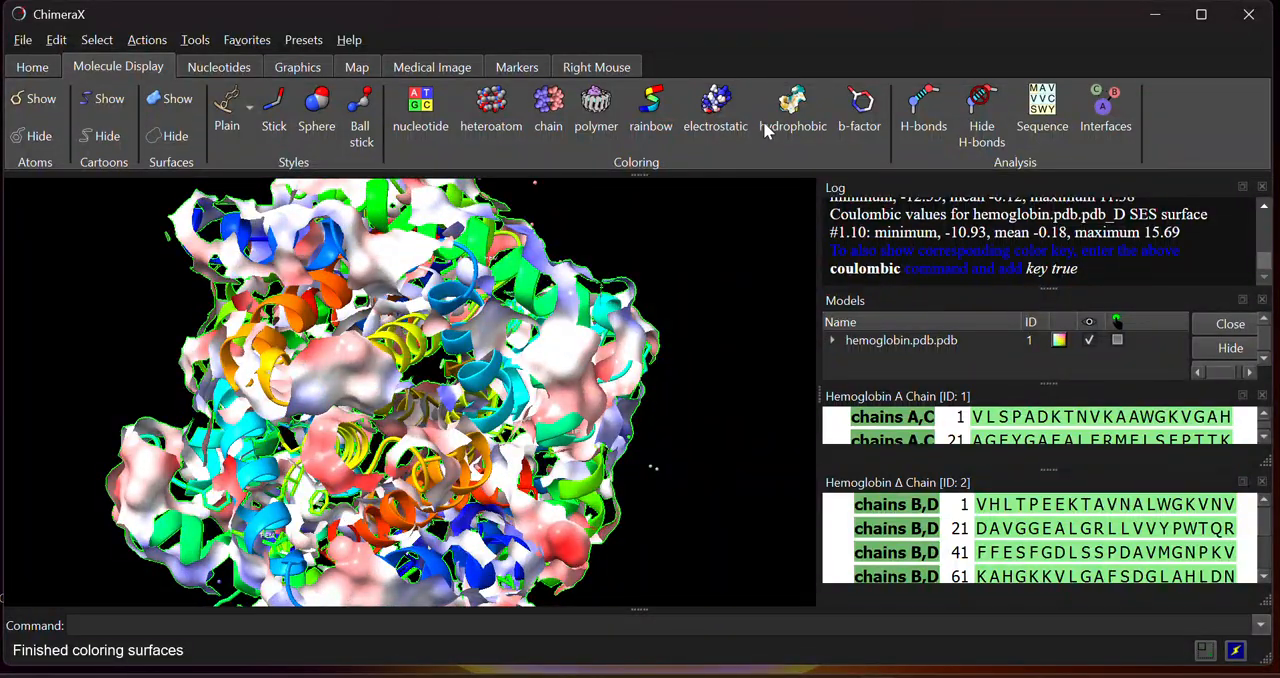
Reselect the backbone of the structure, color its surface by hydrophobicity and inspect it from other angles
click(89, 40)
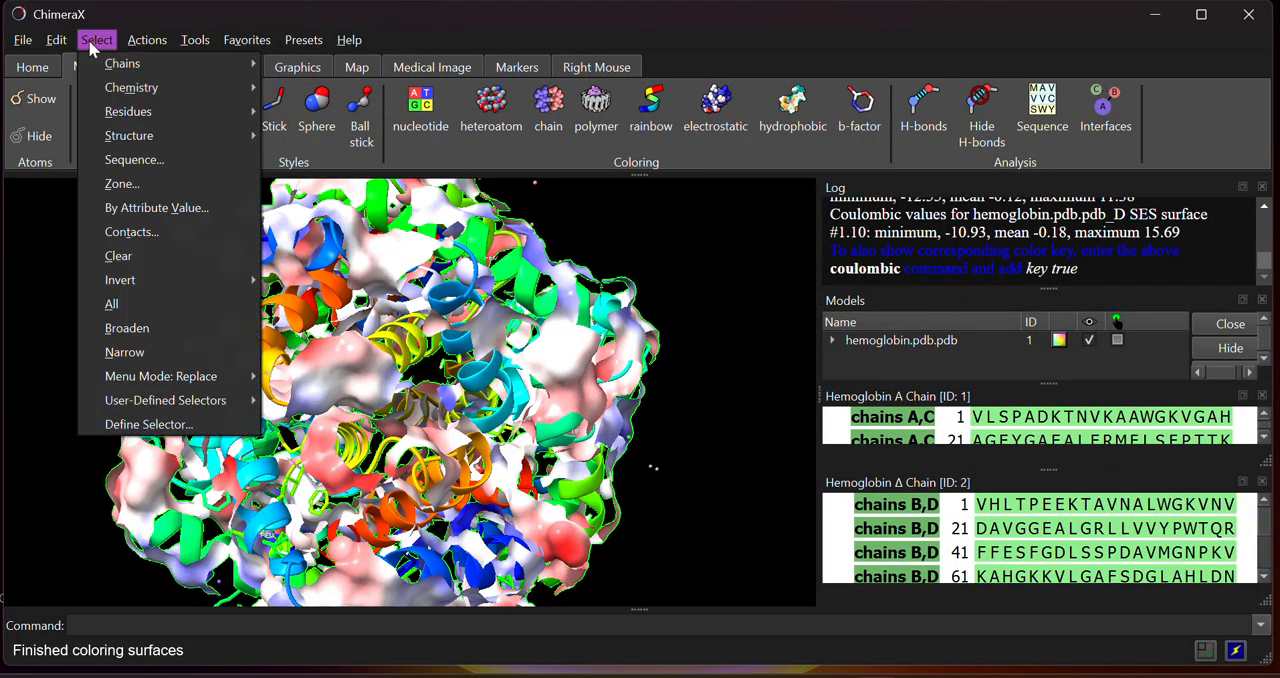
mouse_move(130, 118)
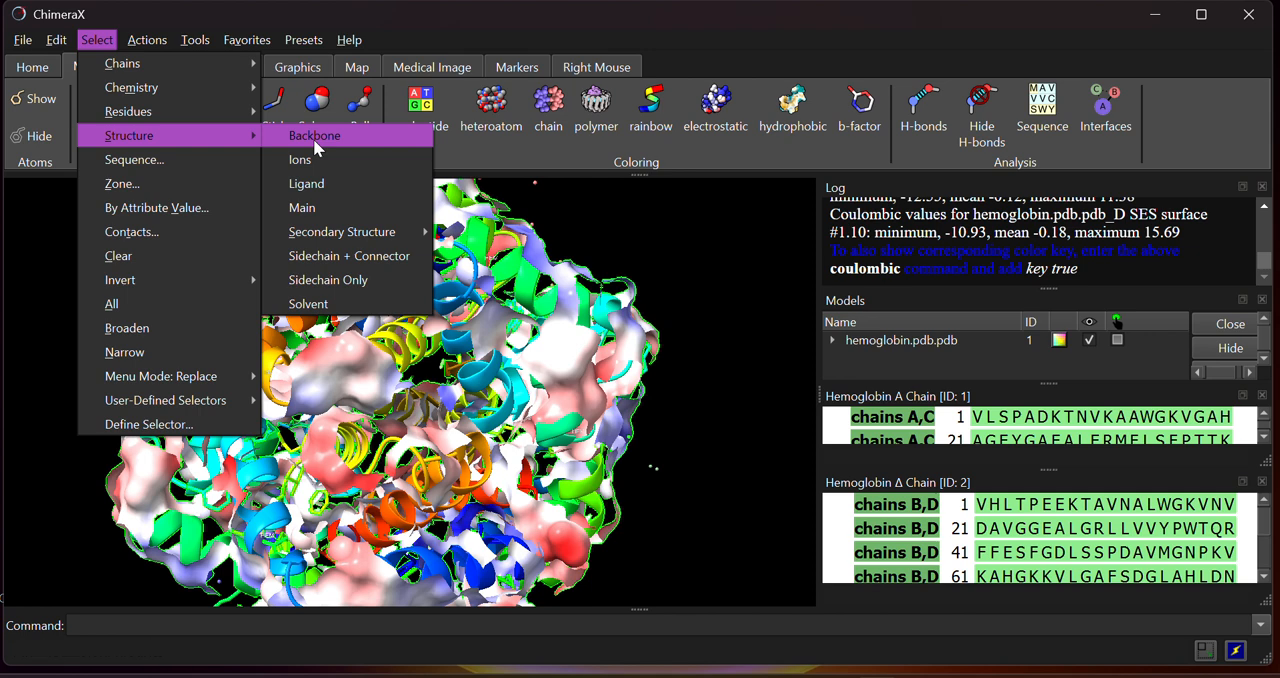
click(313, 139)
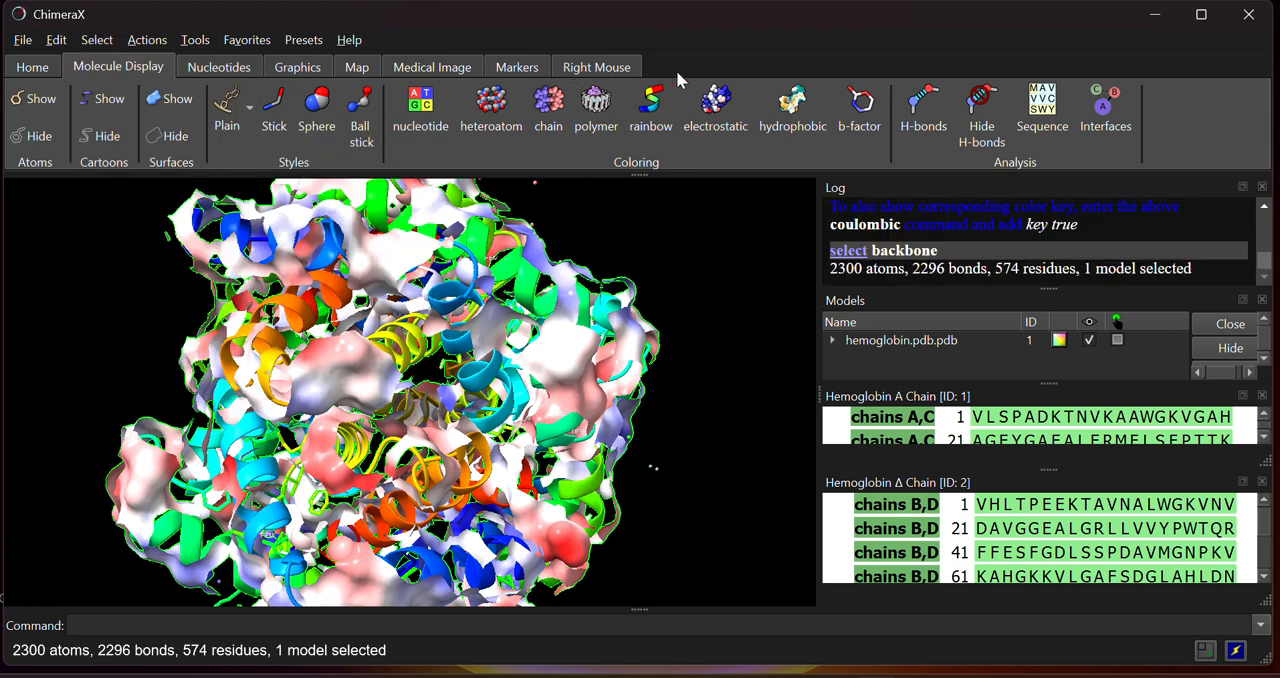
click(793, 123)
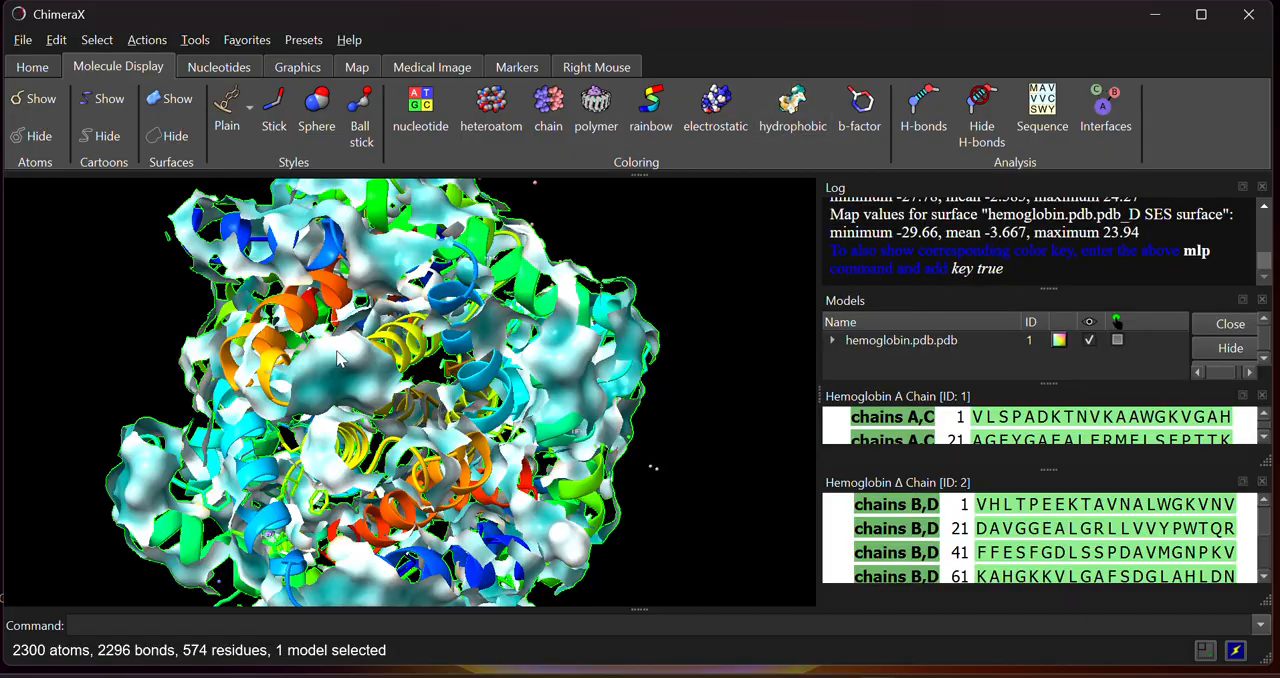
drag(540, 330, 343, 467)
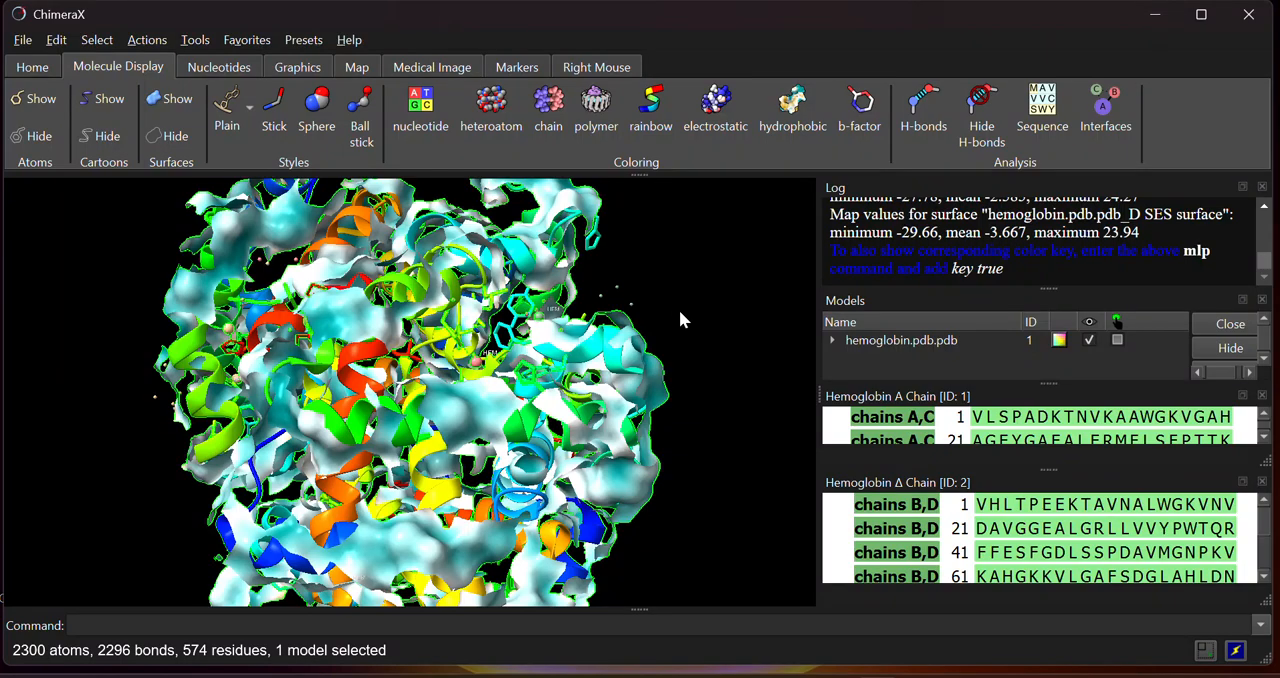
drag(376, 316, 413, 388)
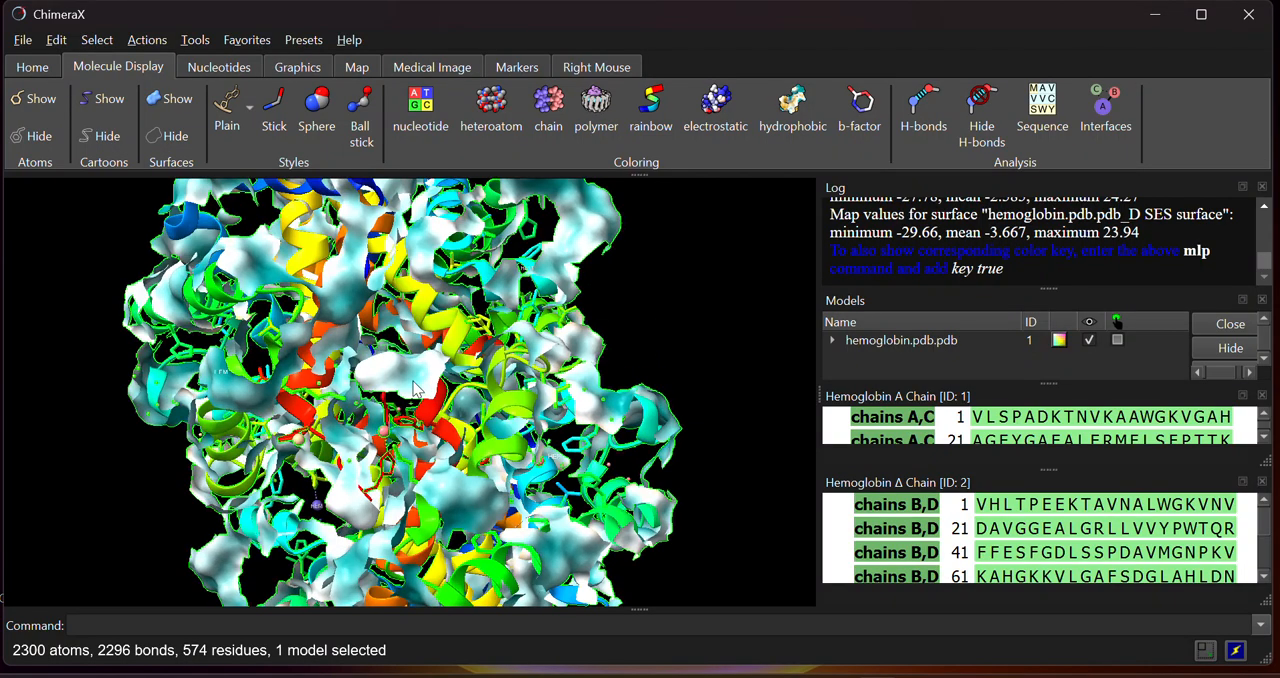
Select the backbone again, show the surface for the selection and inspect the structure from several sides
click(104, 44)
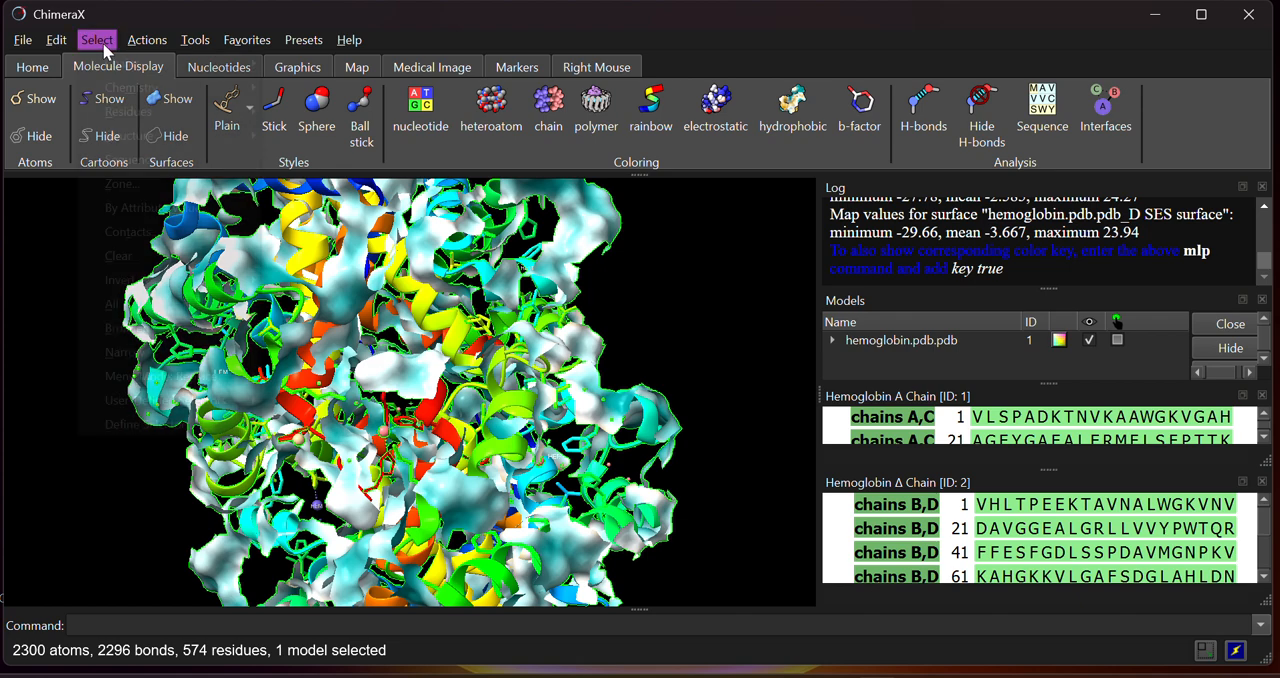
mouse_move(126, 118)
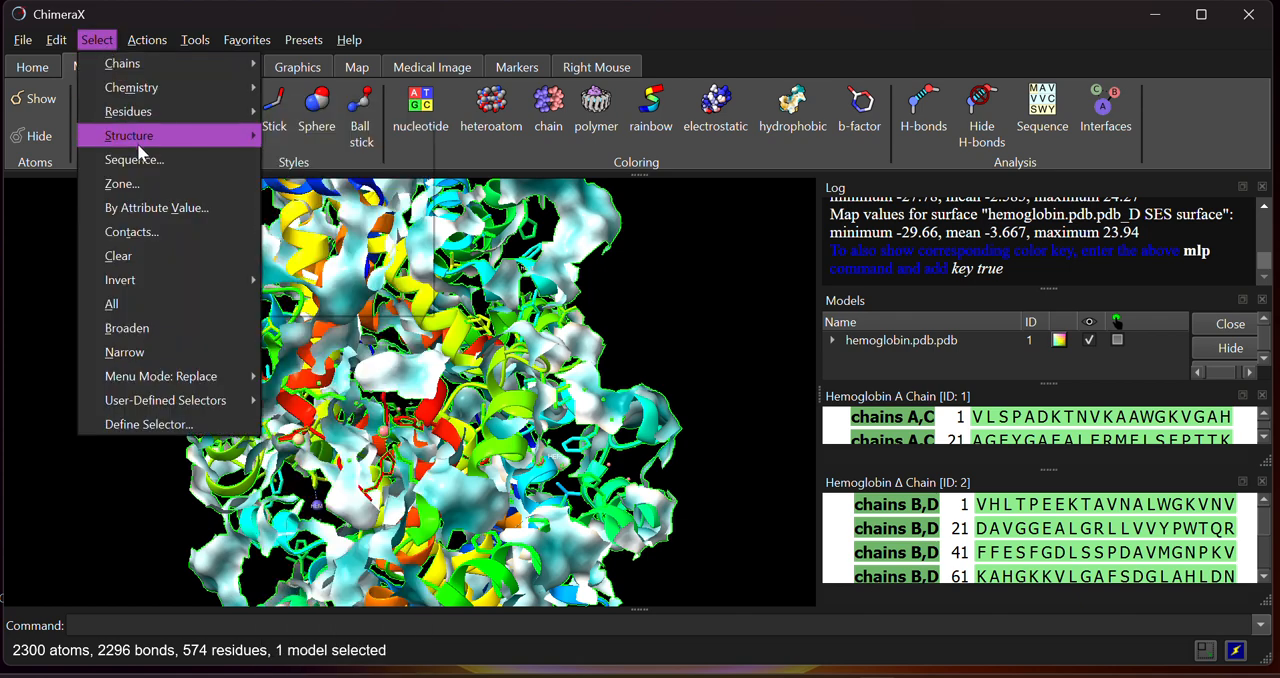
mouse_move(137, 140)
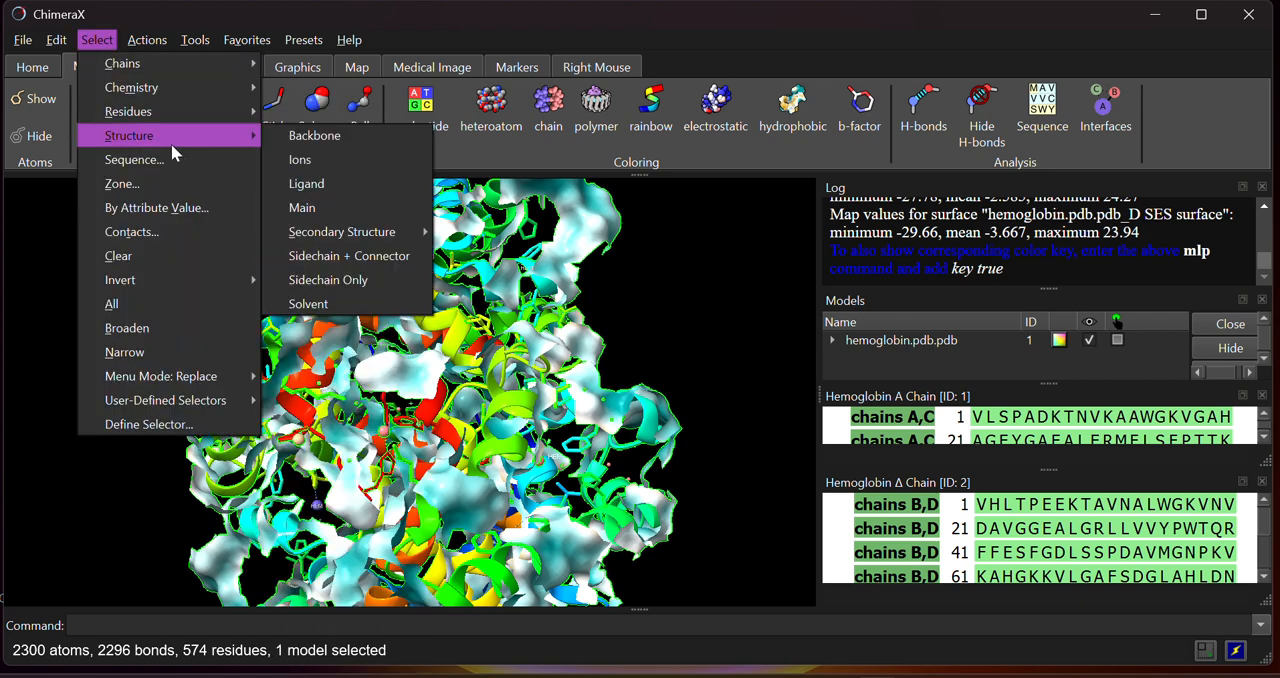
click(305, 137)
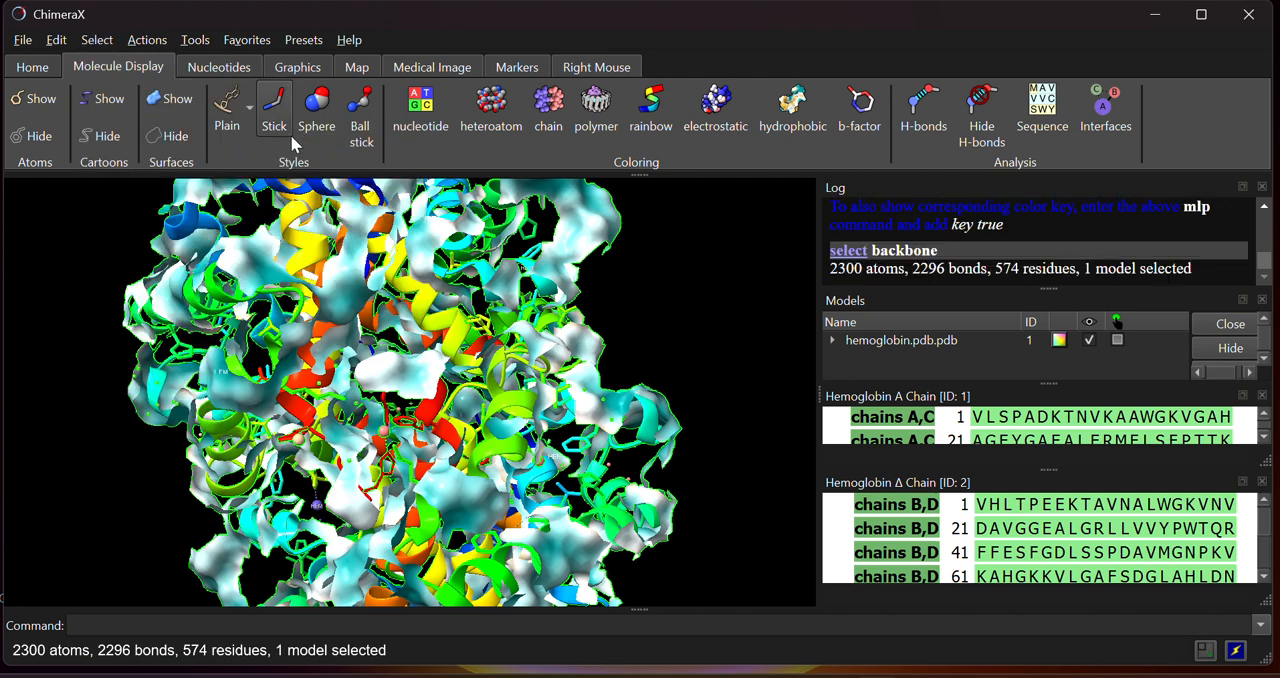
click(145, 42)
mouse_move(183, 108)
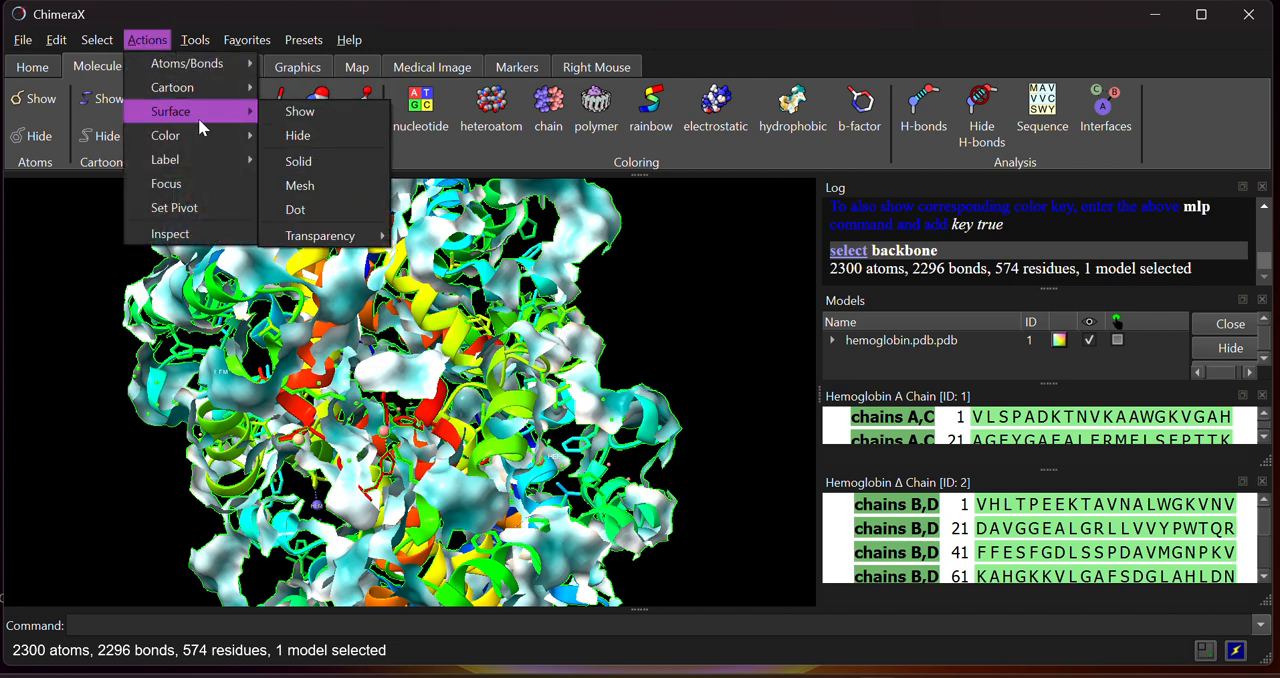
click(299, 111)
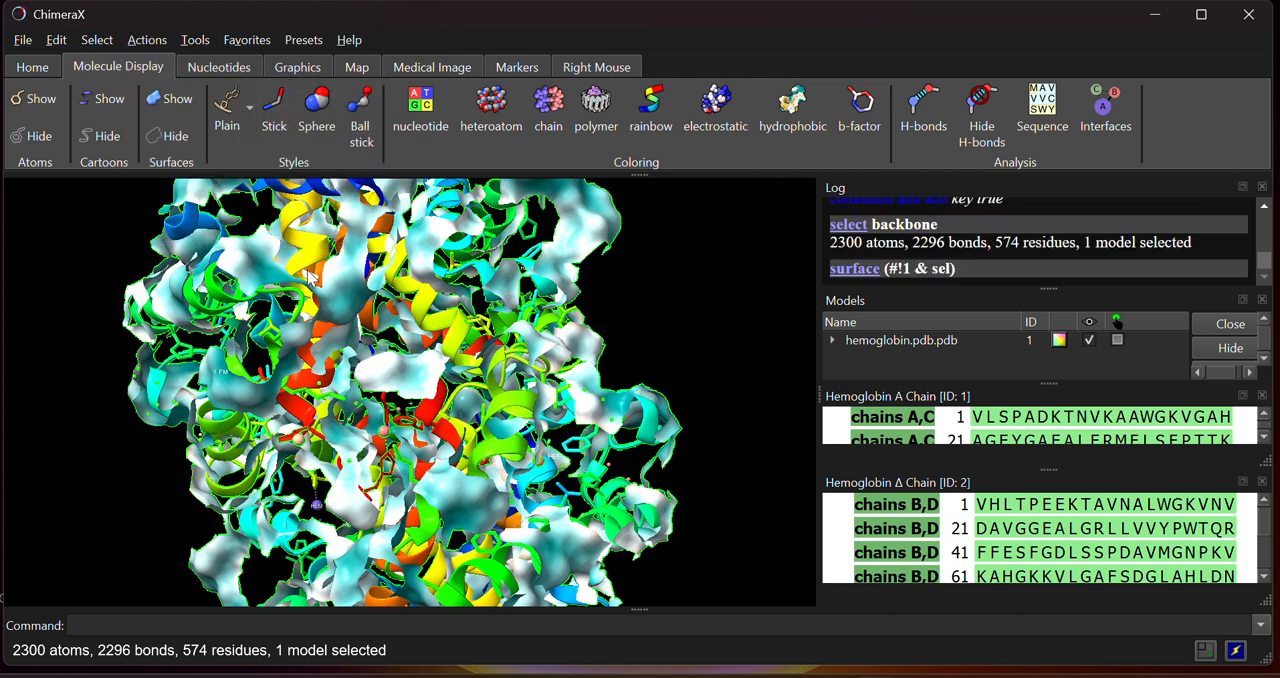
drag(280, 290, 256, 516)
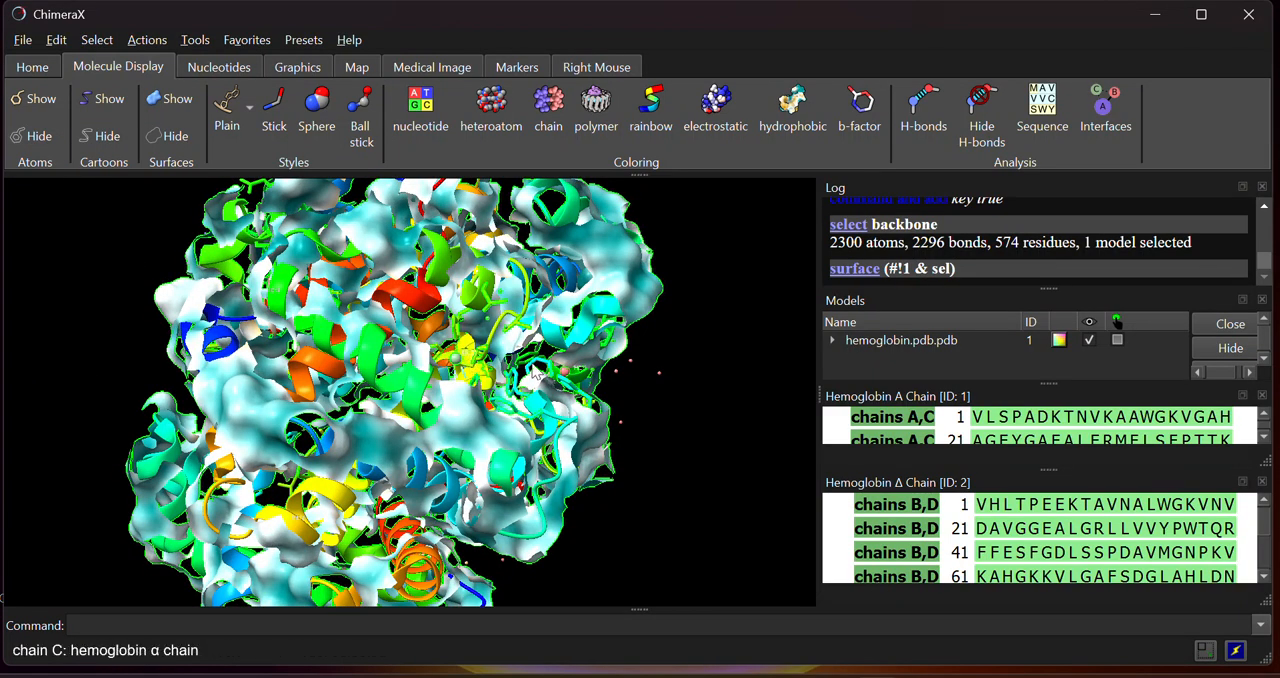
drag(467, 323, 2, 4)
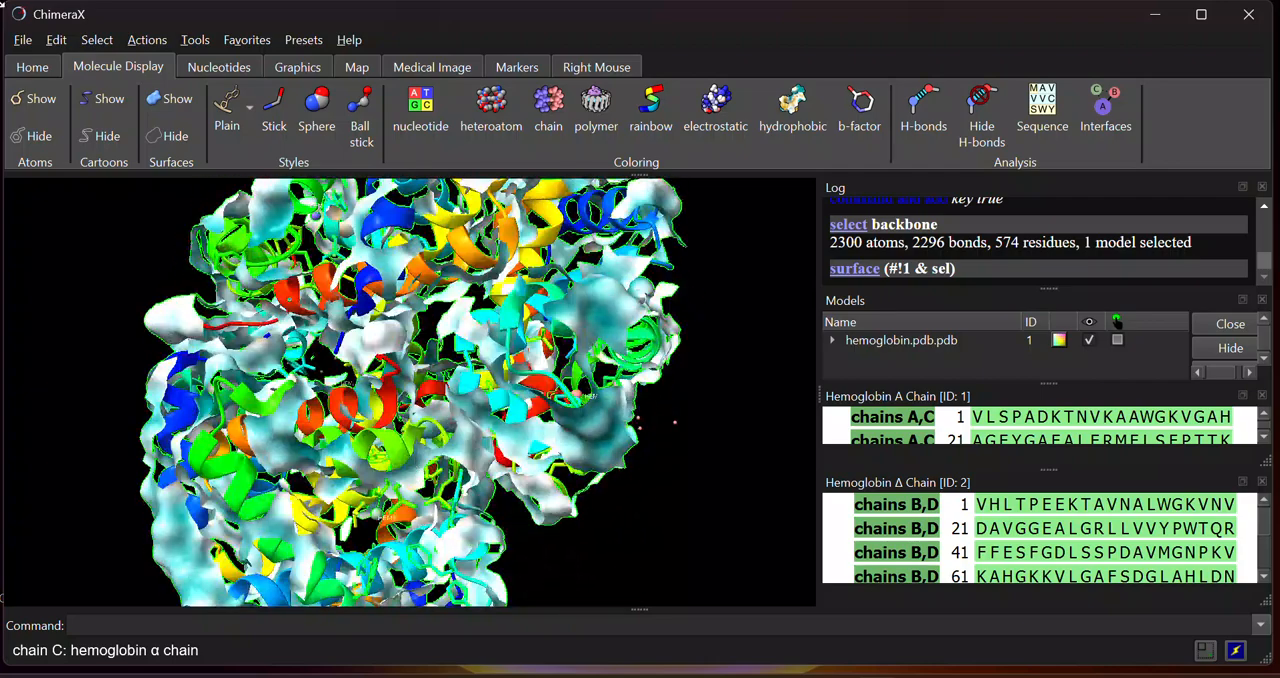
Clear the current selection and view the hydrophobicity-colored structure without selection outlines
click(97, 40)
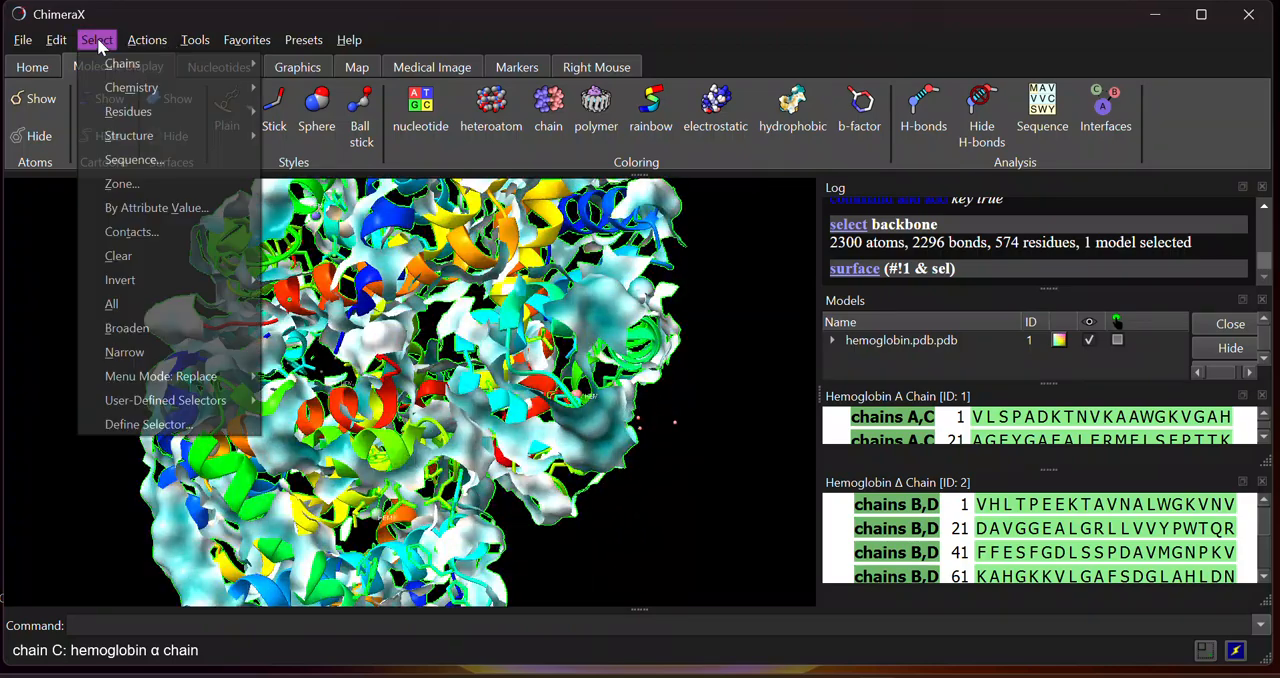
click(156, 261)
drag(245, 330, 388, 532)
drag(253, 516, 228, 506)
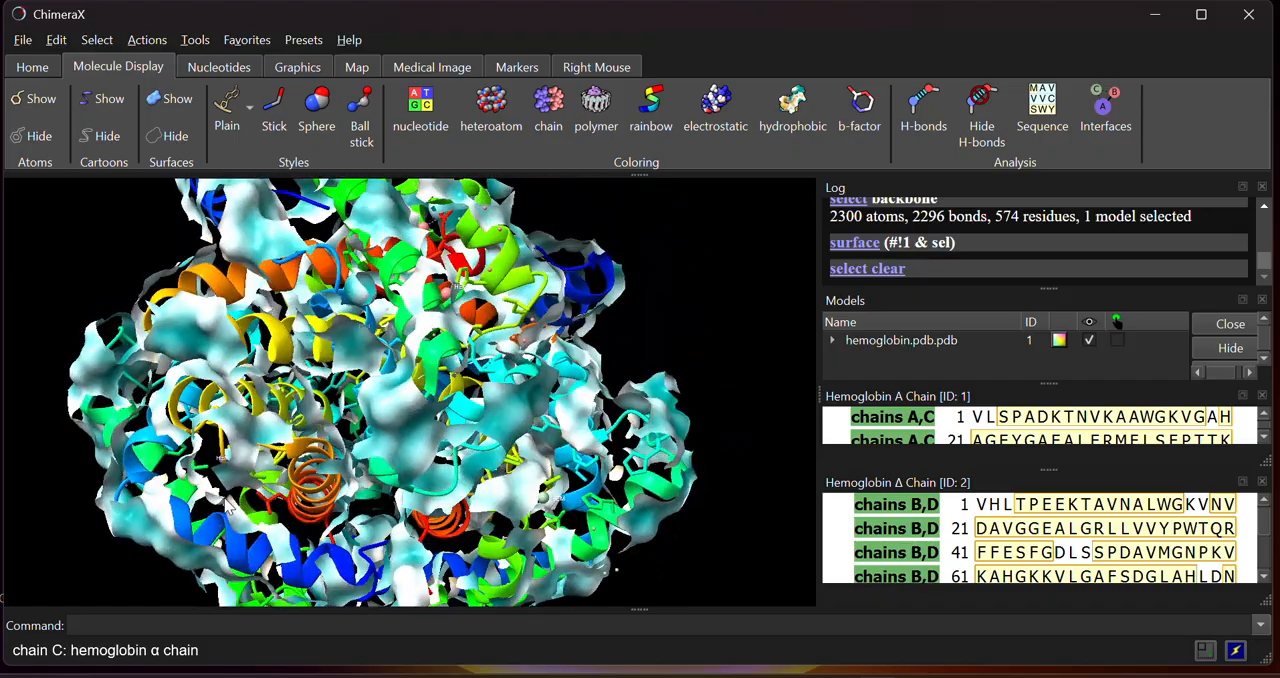
Hide all atoms of the hemoglobin model, show them again and inspect them together with the surface and cartoons
click(38, 136)
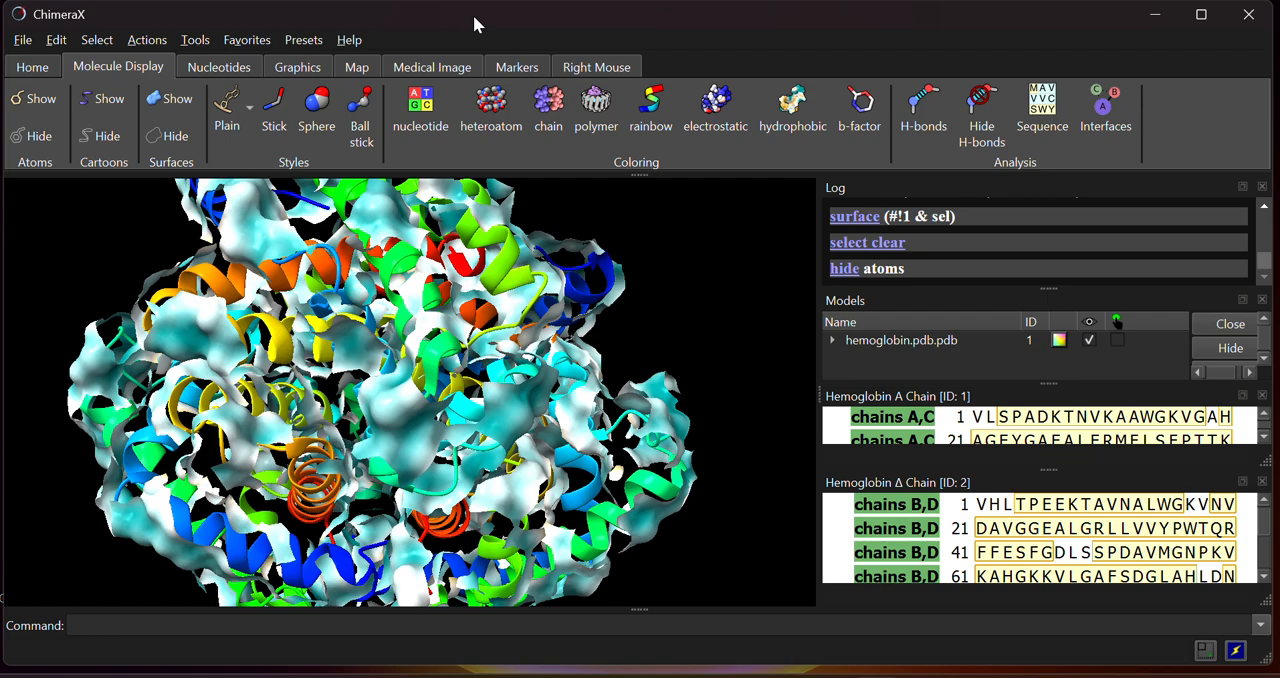
click(52, 106)
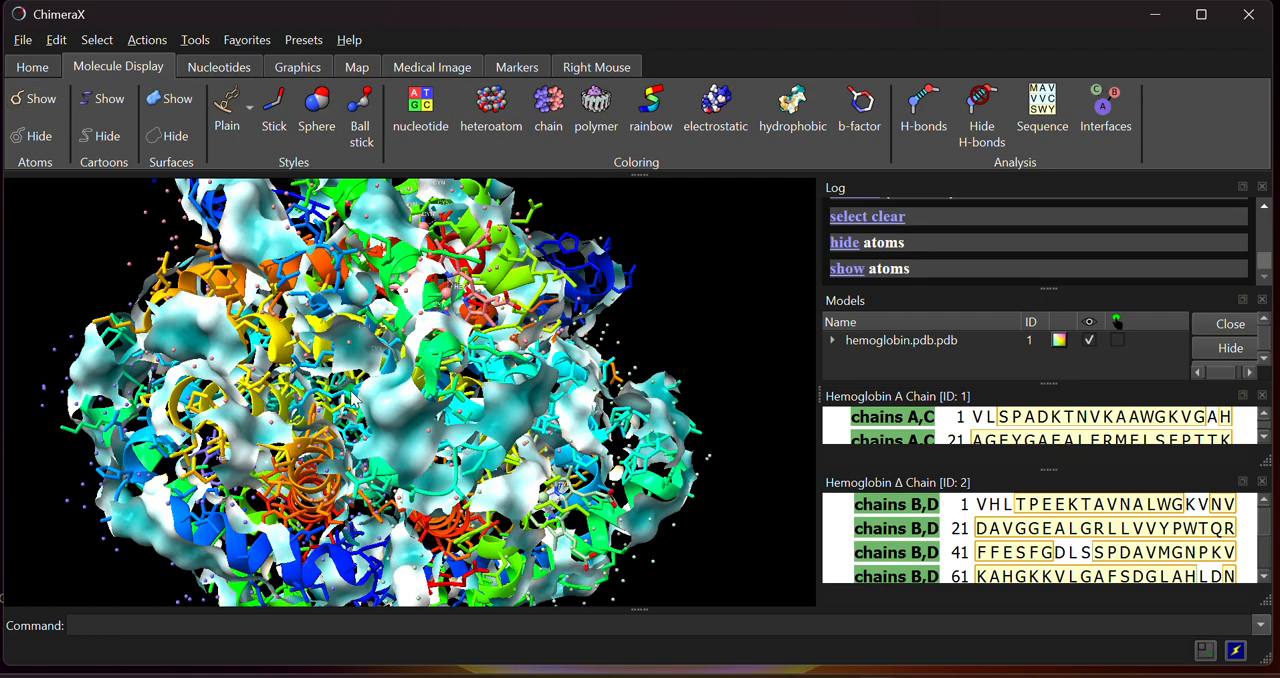
drag(356, 400, 520, 480)
scroll(360, 422, up, 5)
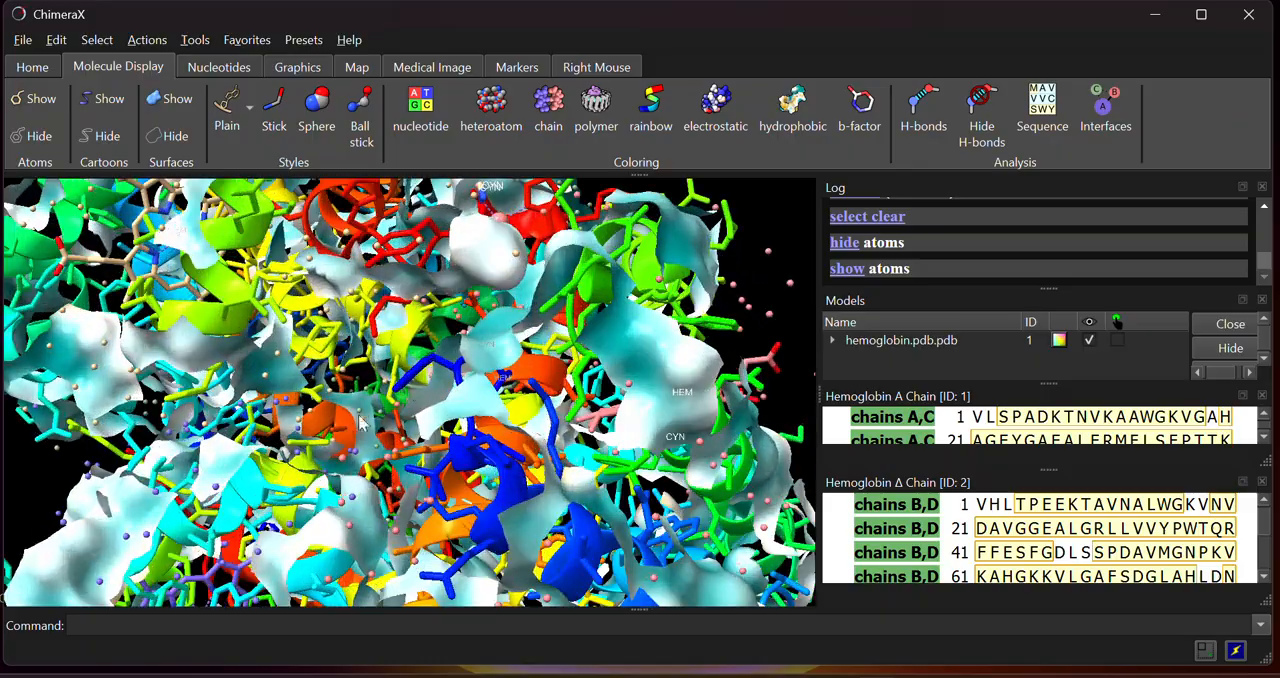
drag(360, 422, 522, 540)
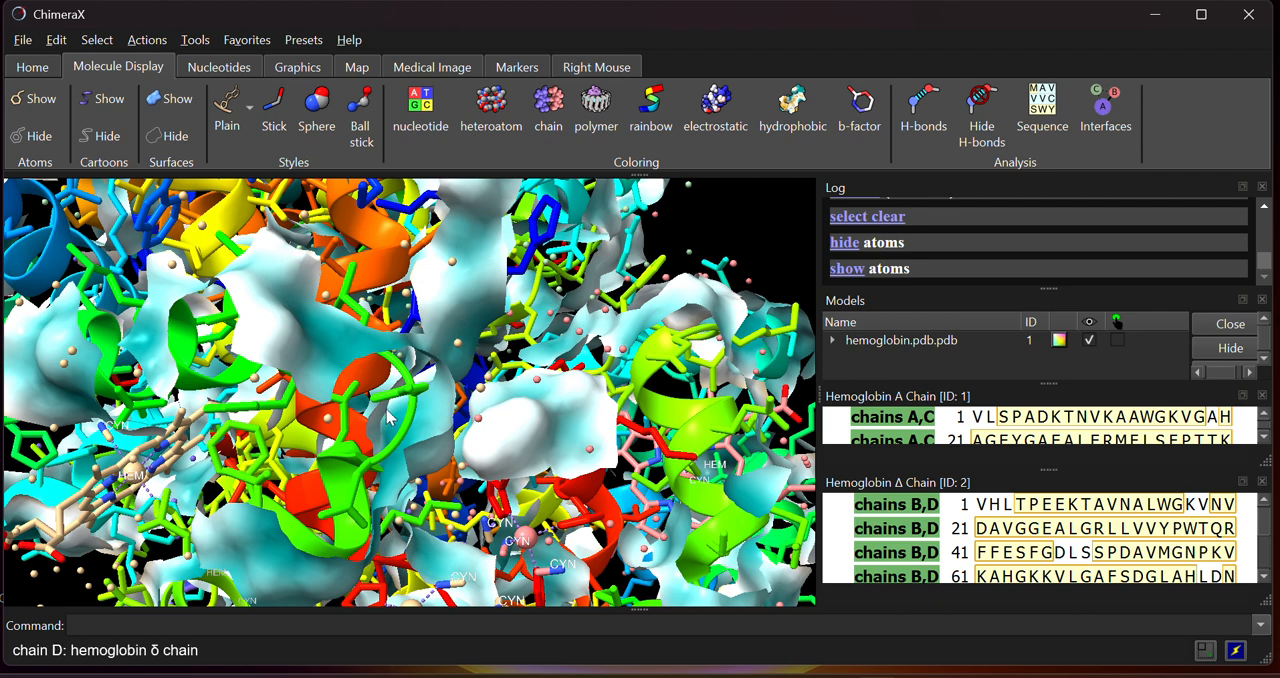
scroll(375, 386, down, 1)
scroll(375, 386, down, 5)
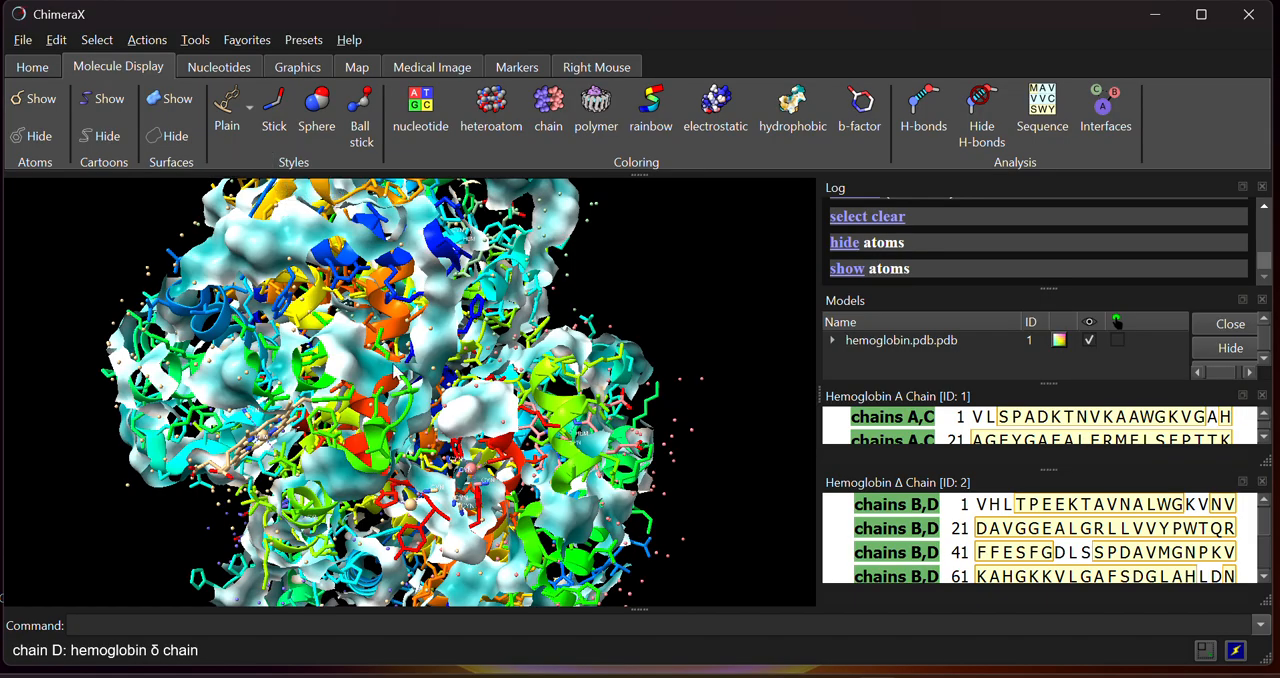
drag(398, 372, 396, 412)
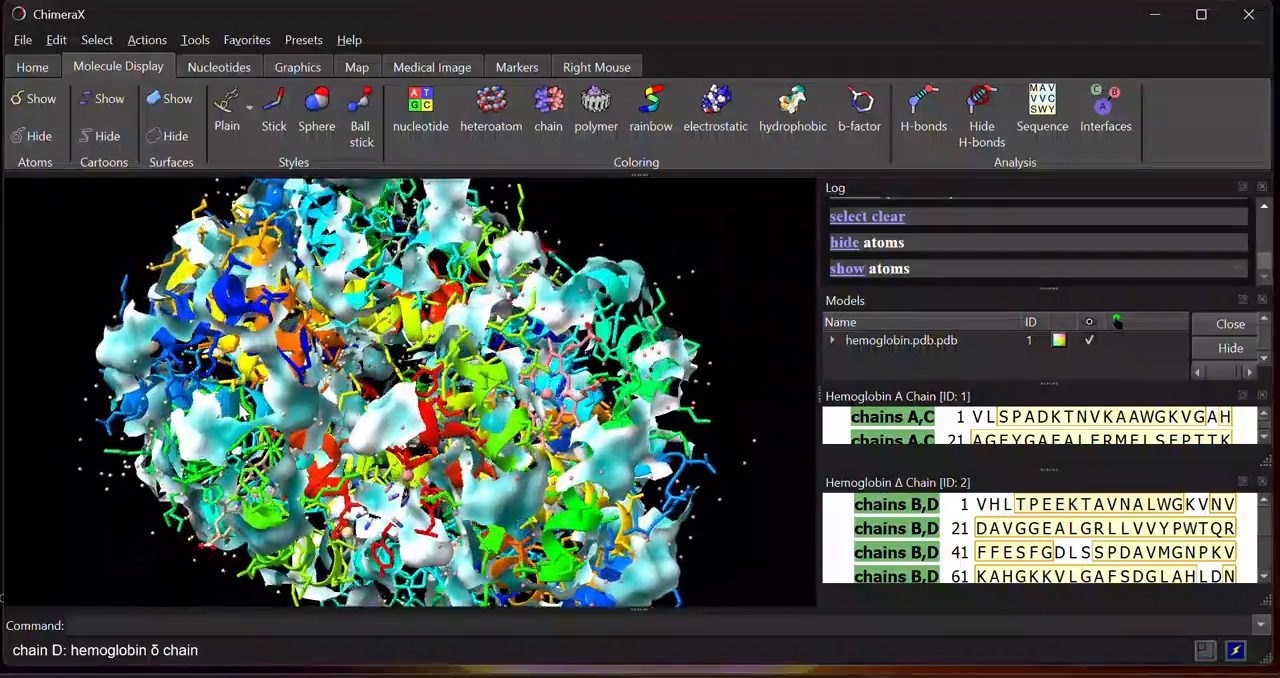